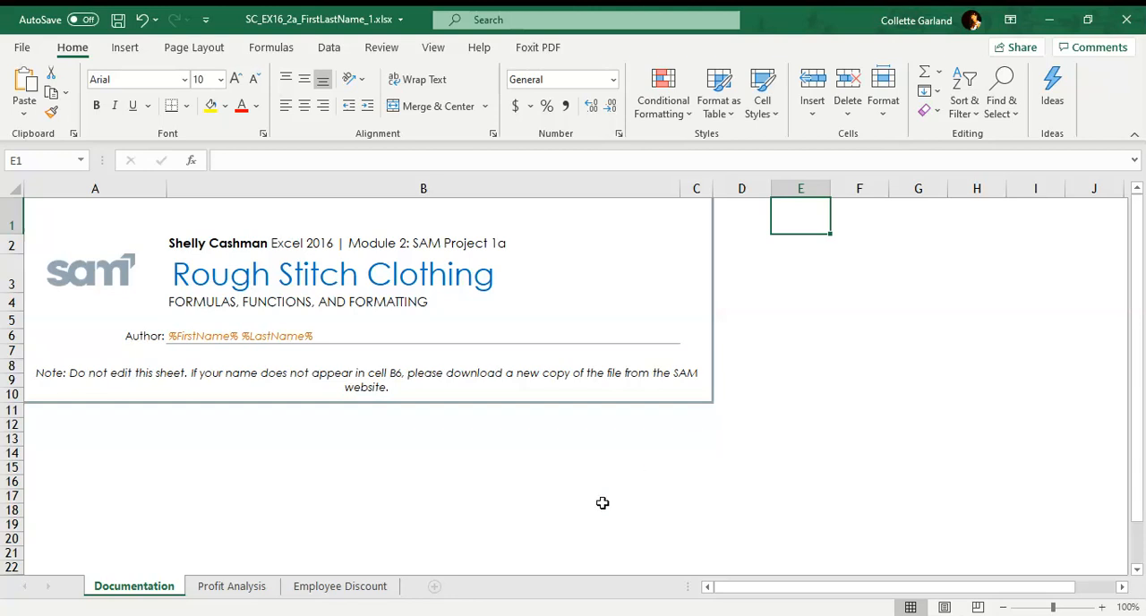
Switch to the Profit Analysis worksheet and apply the Office theme to the workbook.
left_click(236, 589)
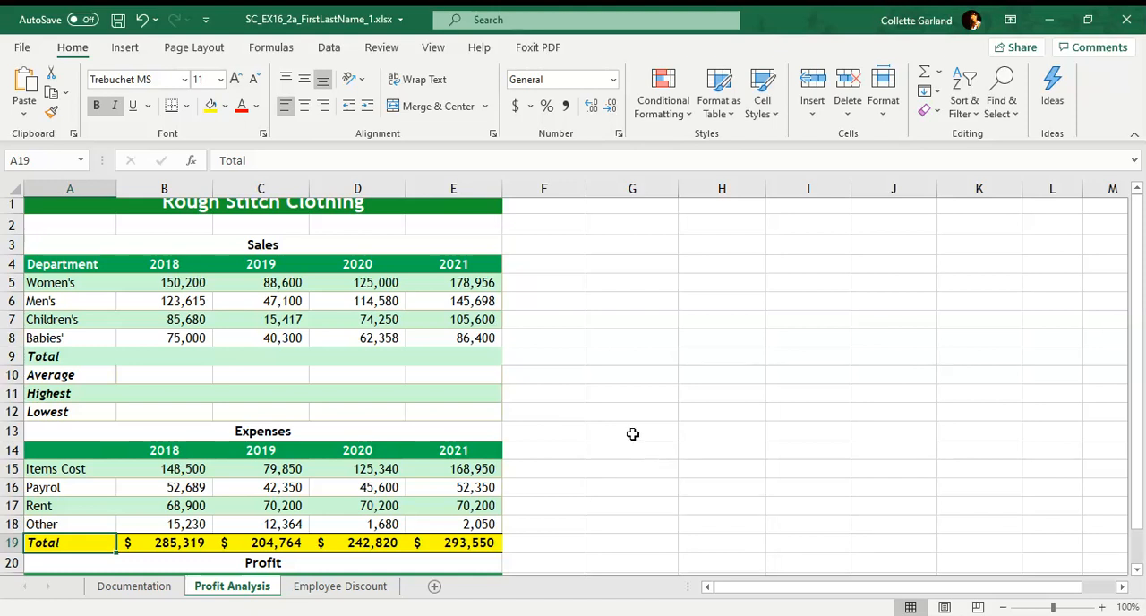
left_click(128, 56)
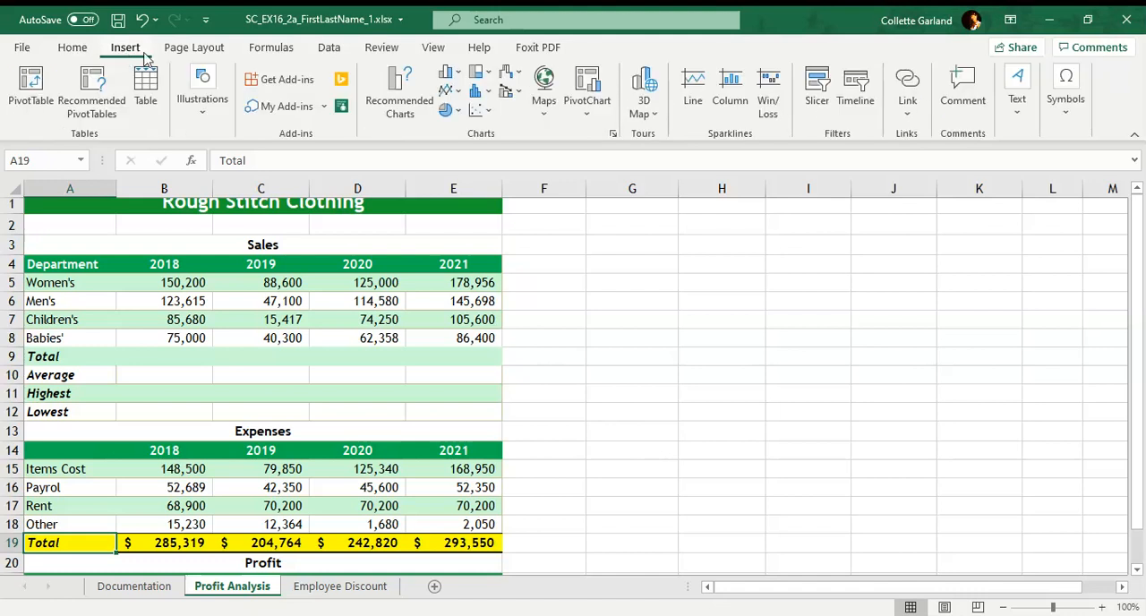
left_click(195, 49)
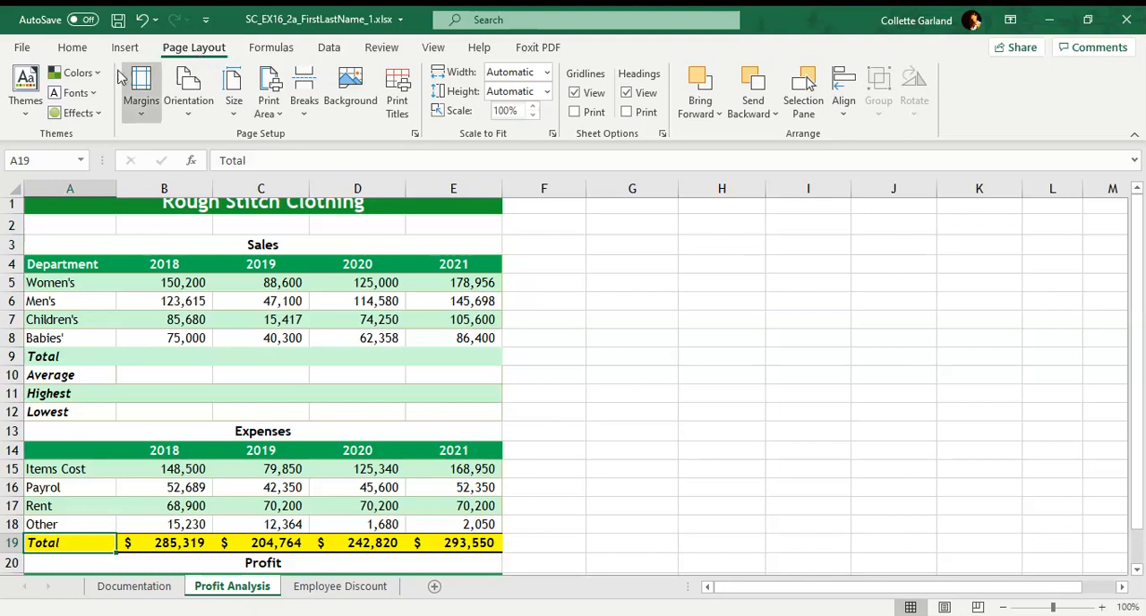
left_click(26, 115)
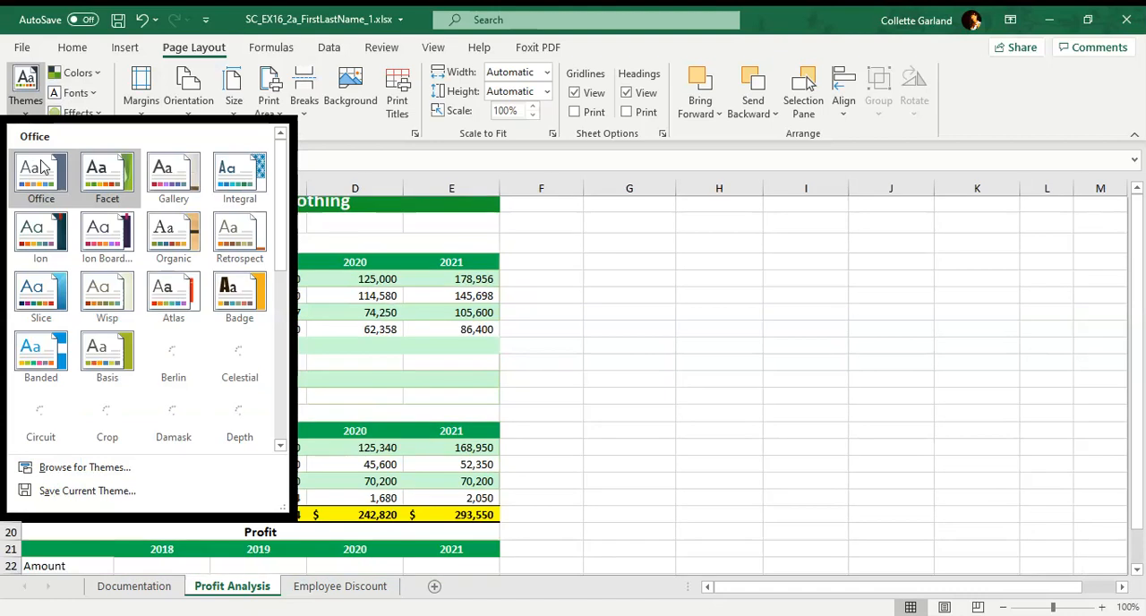
left_click(40, 170)
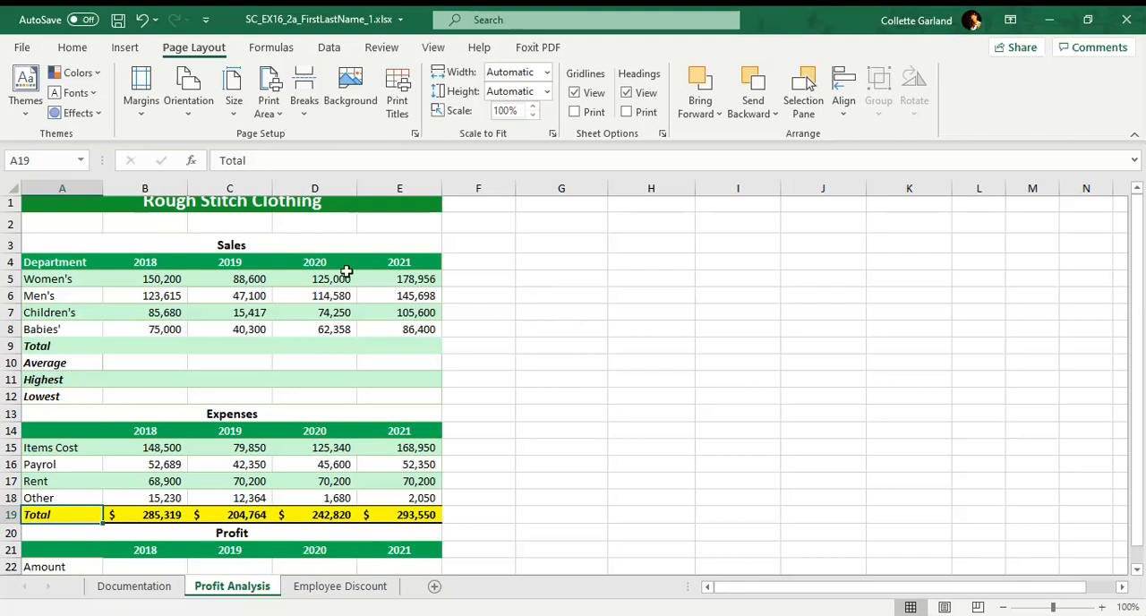
Set the width of column A on the Profit Analysis sheet to 15.
left_click(92, 186)
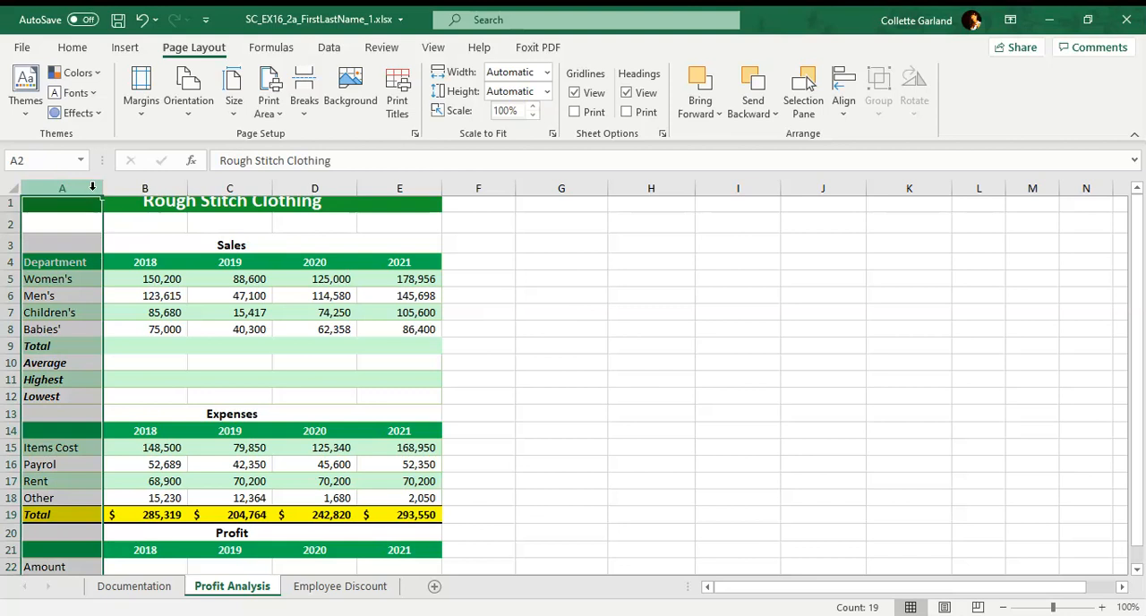
right_click(92, 185)
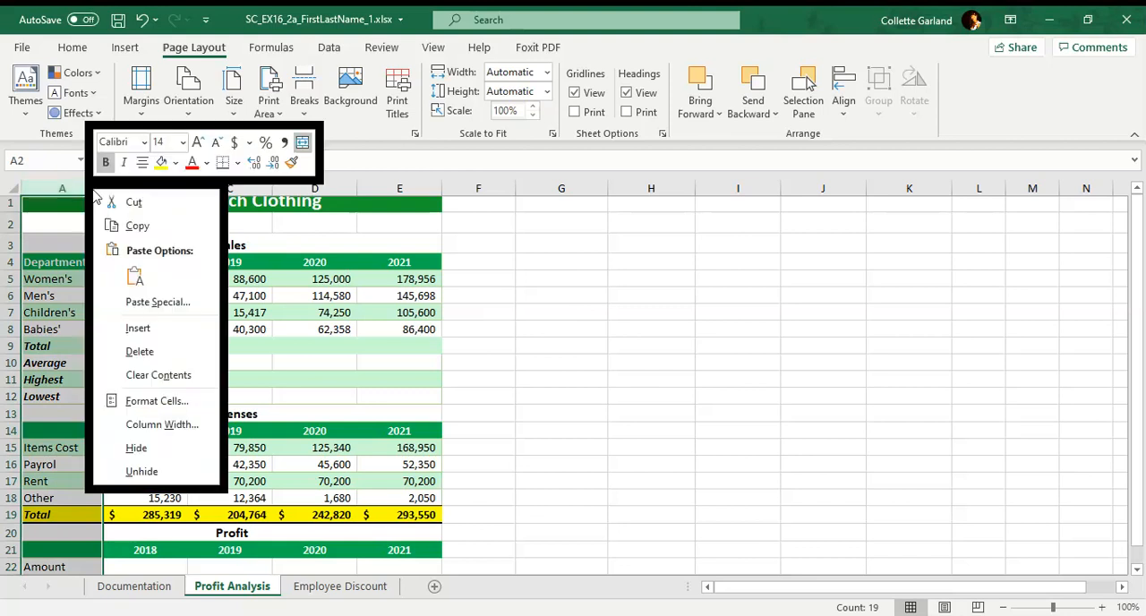
left_click(164, 425)
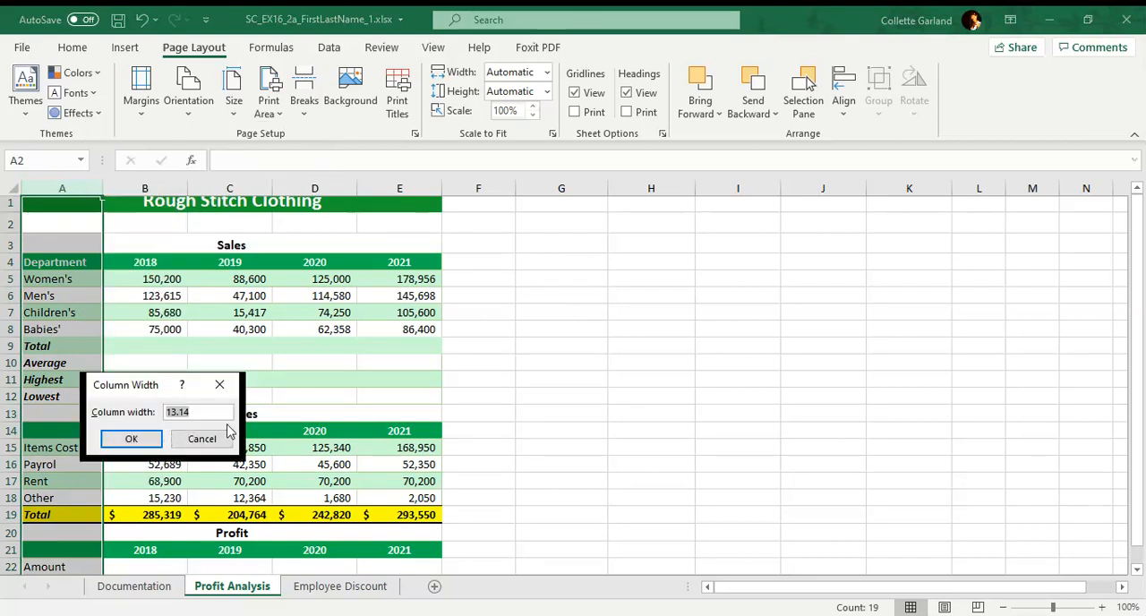
type("15")
left_click(131, 439)
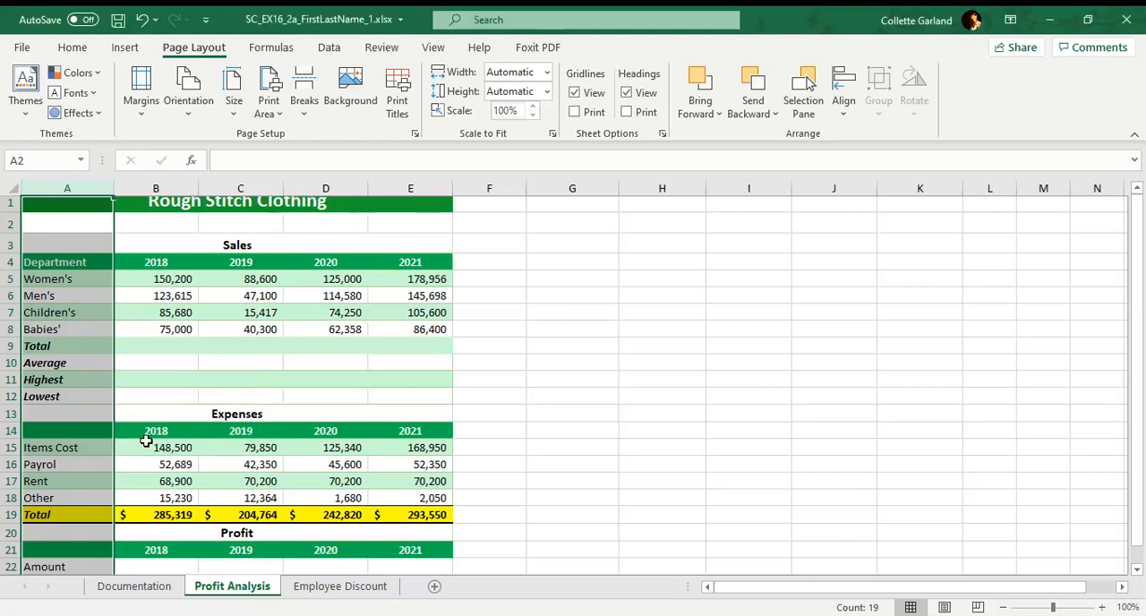
left_click_drag(116, 186, 118, 185)
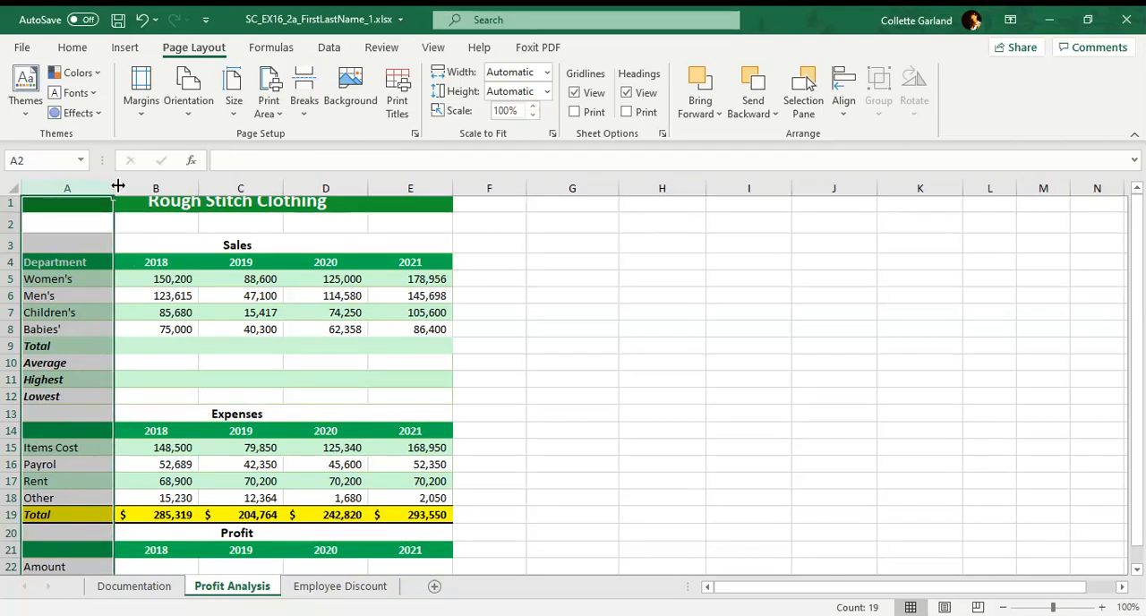
right_click(98, 186)
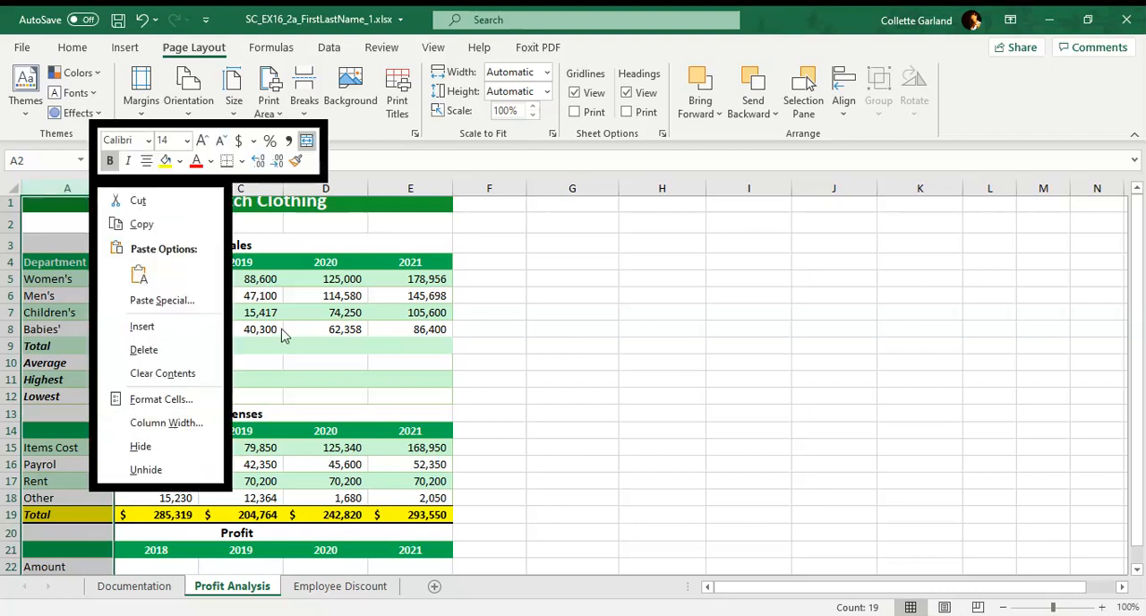
key("Escape")
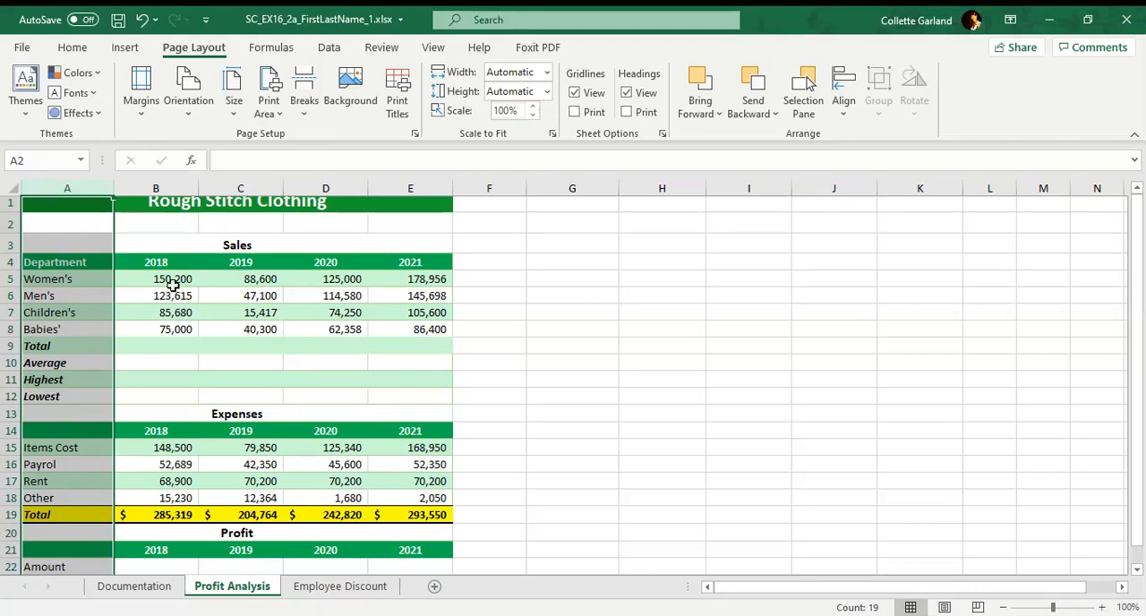
AutoFit the height of row 1, which holds the Rough Stitch Clothing title.
left_click(7, 205)
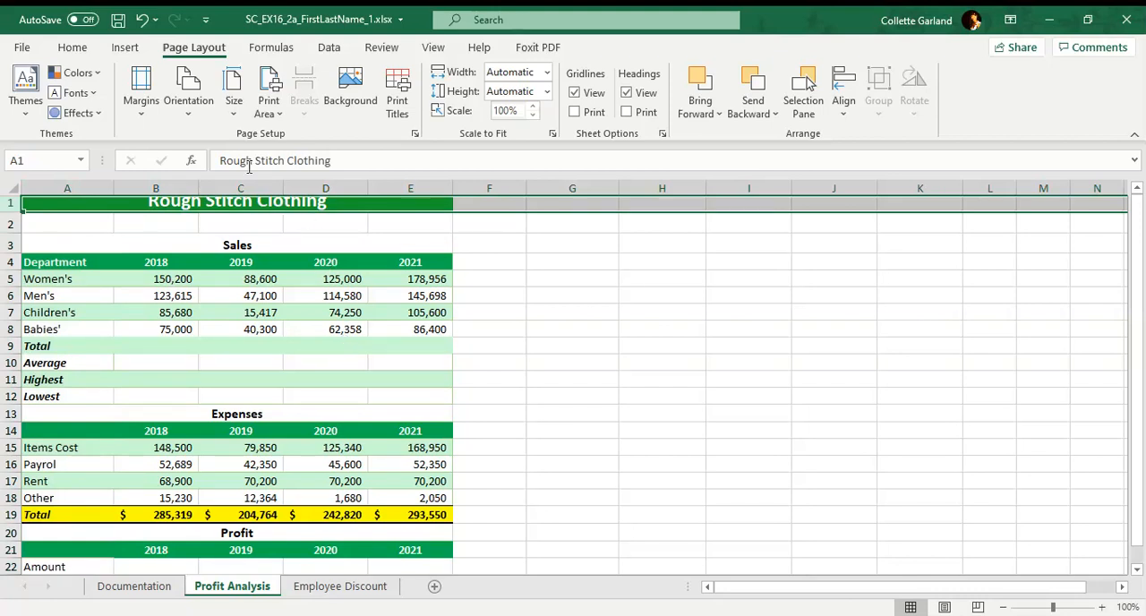
left_click(73, 48)
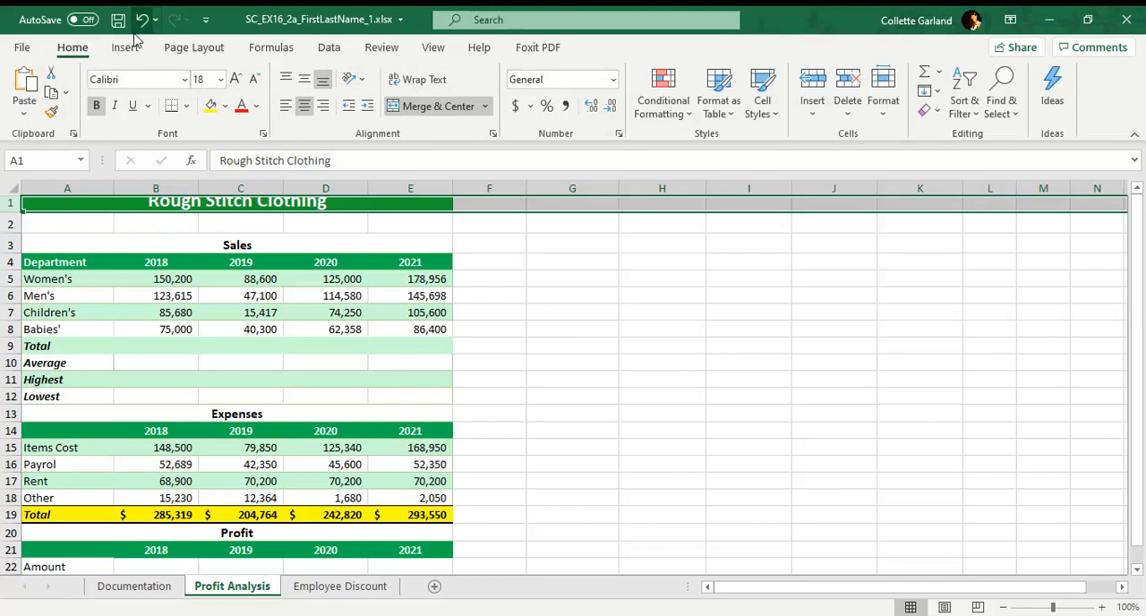
left_click(884, 108)
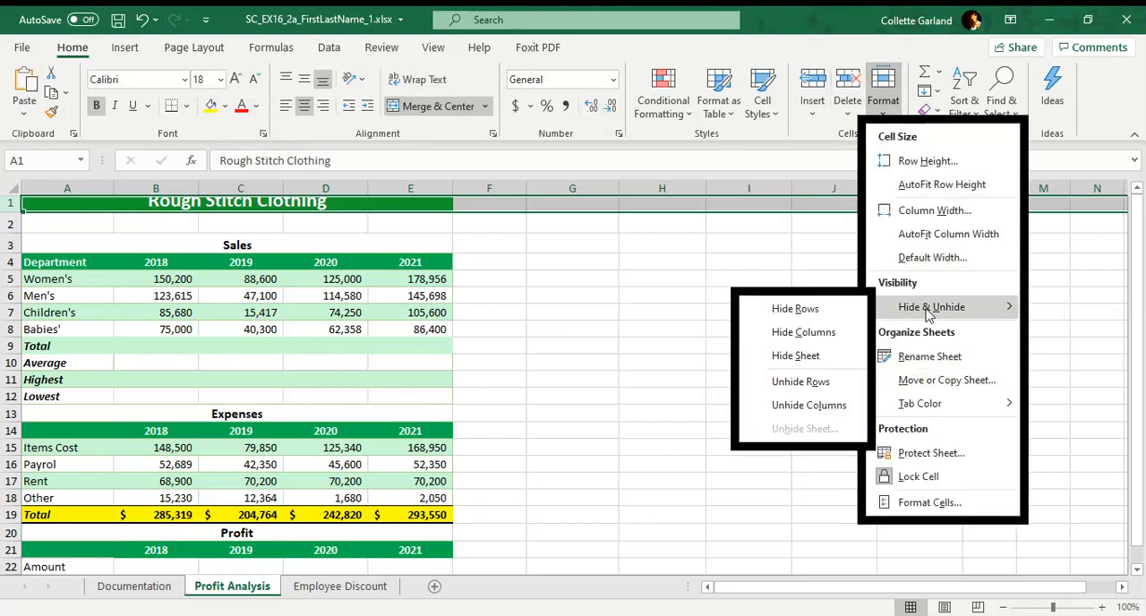
left_click(942, 185)
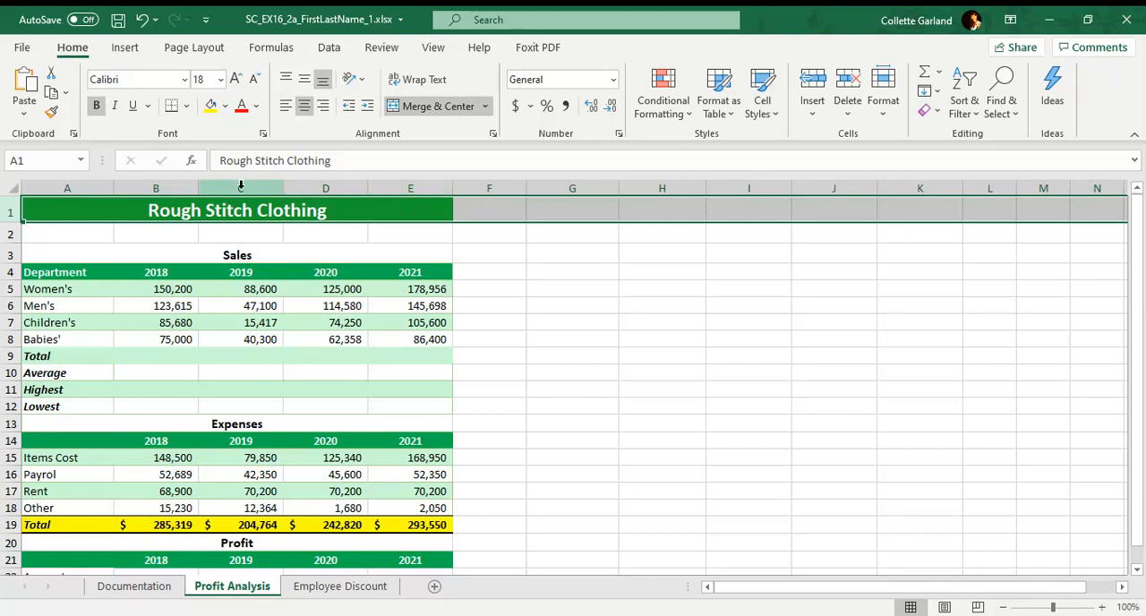
Total the 2018 department sales in cell B9 with the formula =SUM(B5:B8).
left_click(174, 355)
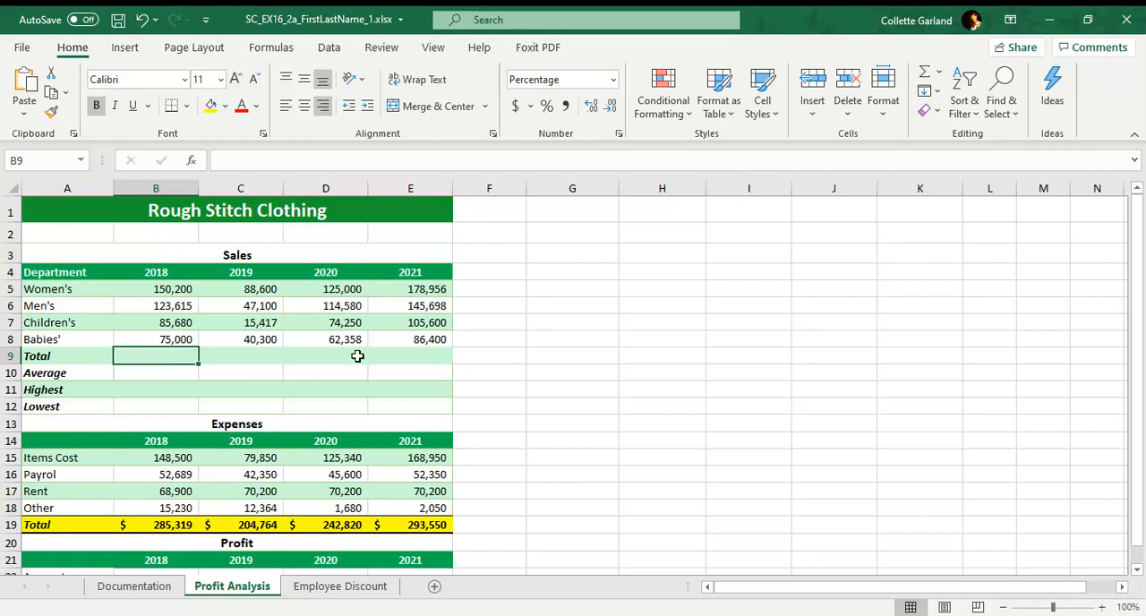
type("=")
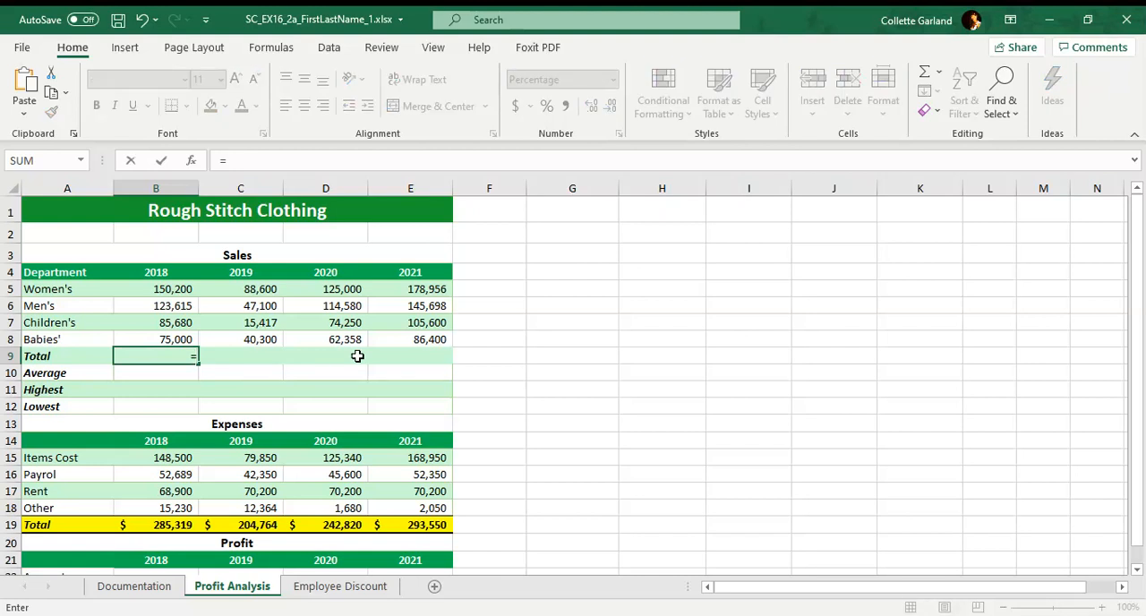
type("SUM(")
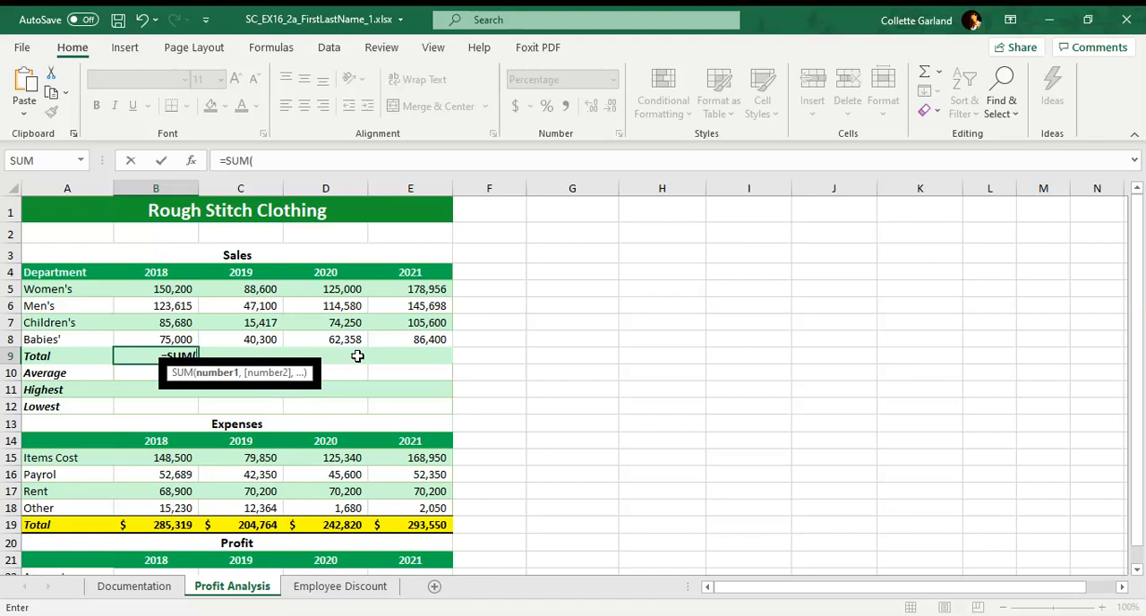
type("B5:B8")
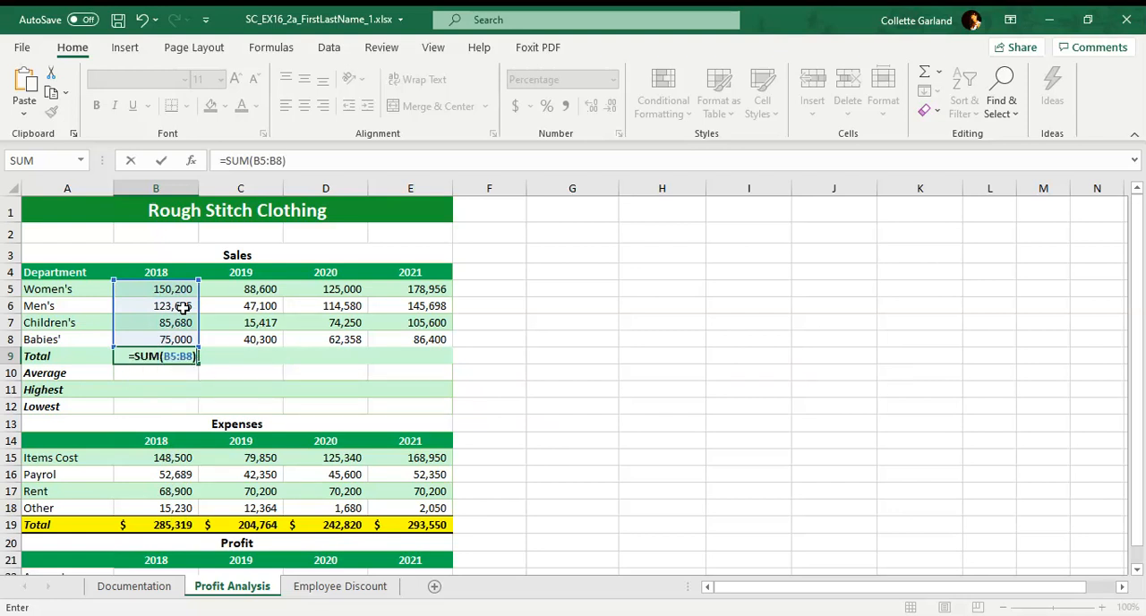
key("Return")
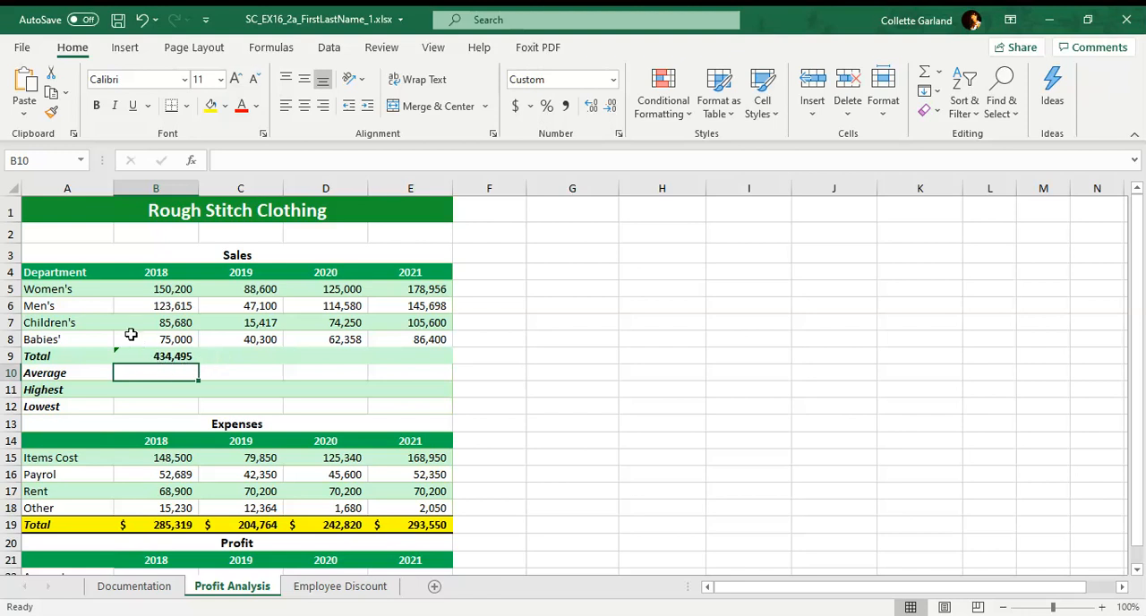
Format the sales totals range B9:E9 as Accounting with 0 decimal places and the $ symbol.
left_click_drag(175, 357, 385, 353)
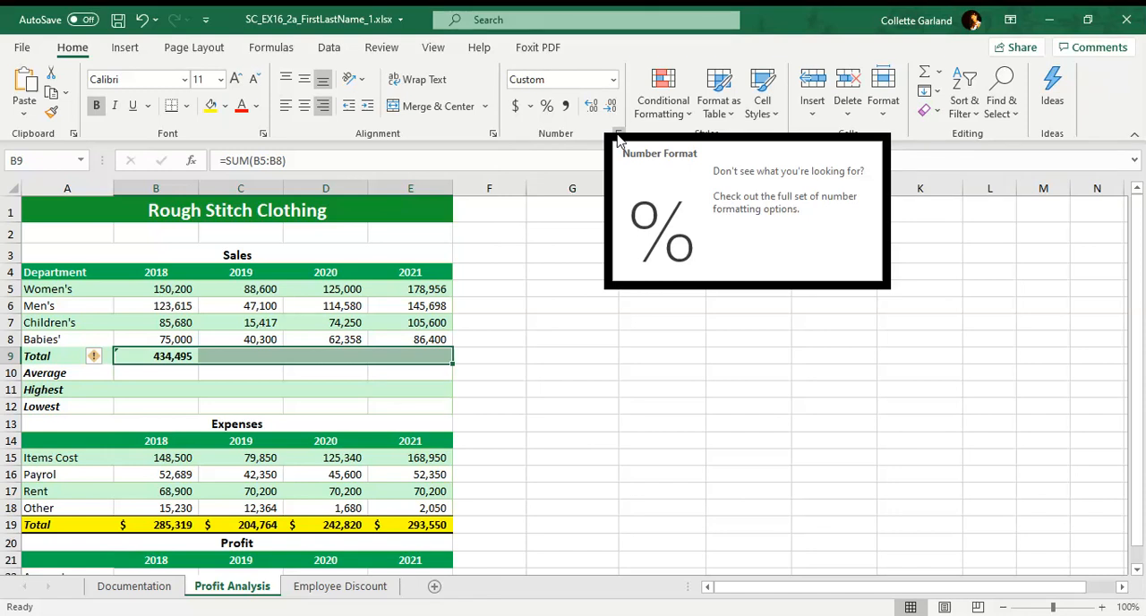
left_click(618, 134)
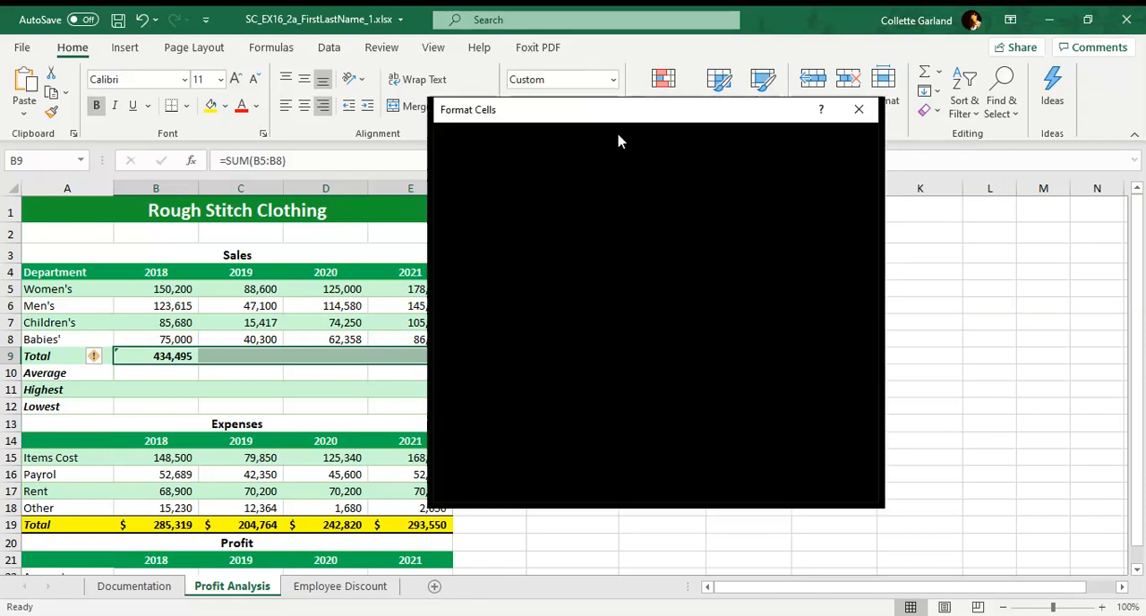
left_click(488, 209)
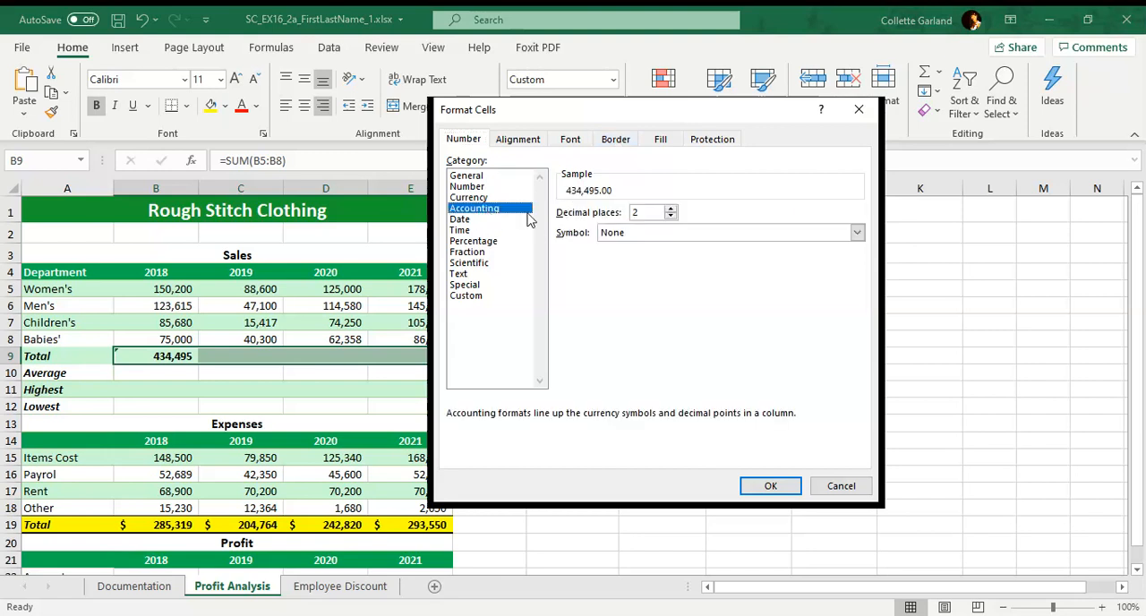
left_click(670, 216)
left_click(671, 215)
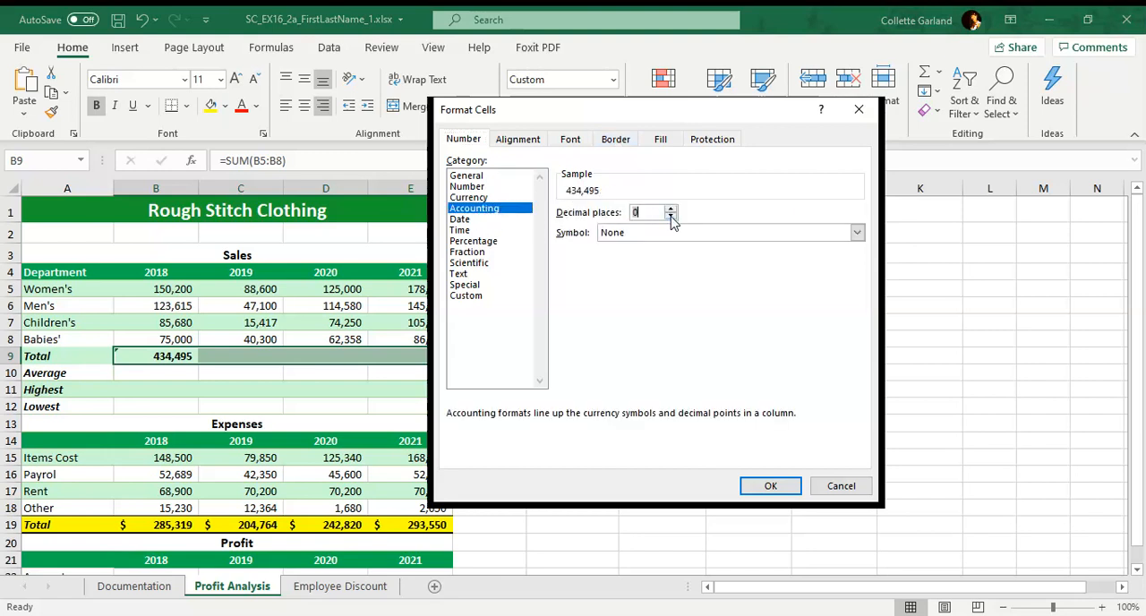
left_click(725, 235)
left_click(660, 259)
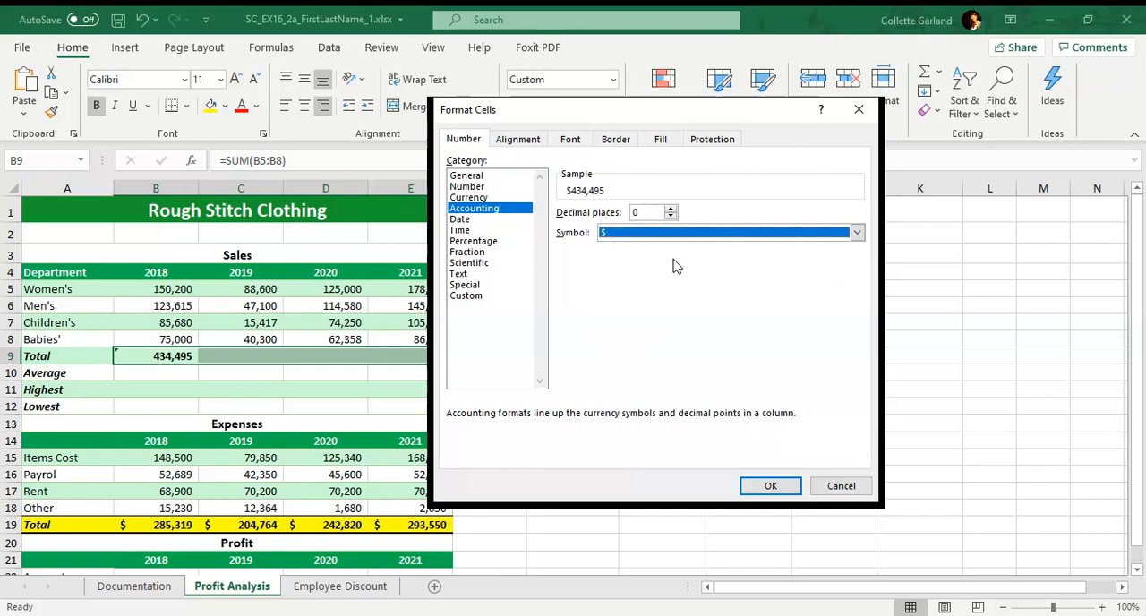
left_click(772, 487)
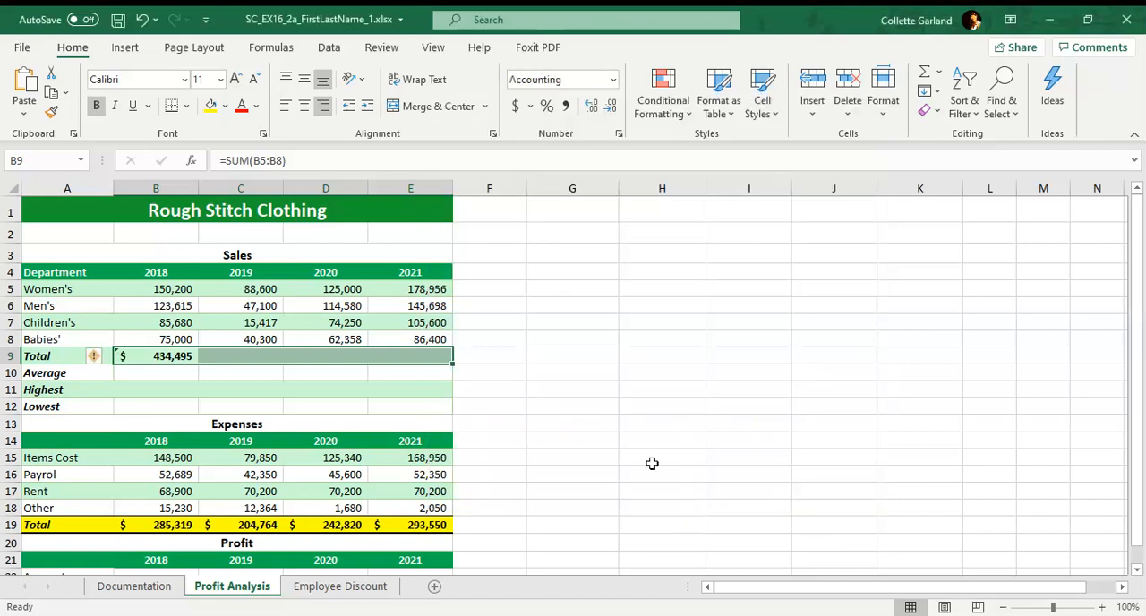
left_click(128, 357)
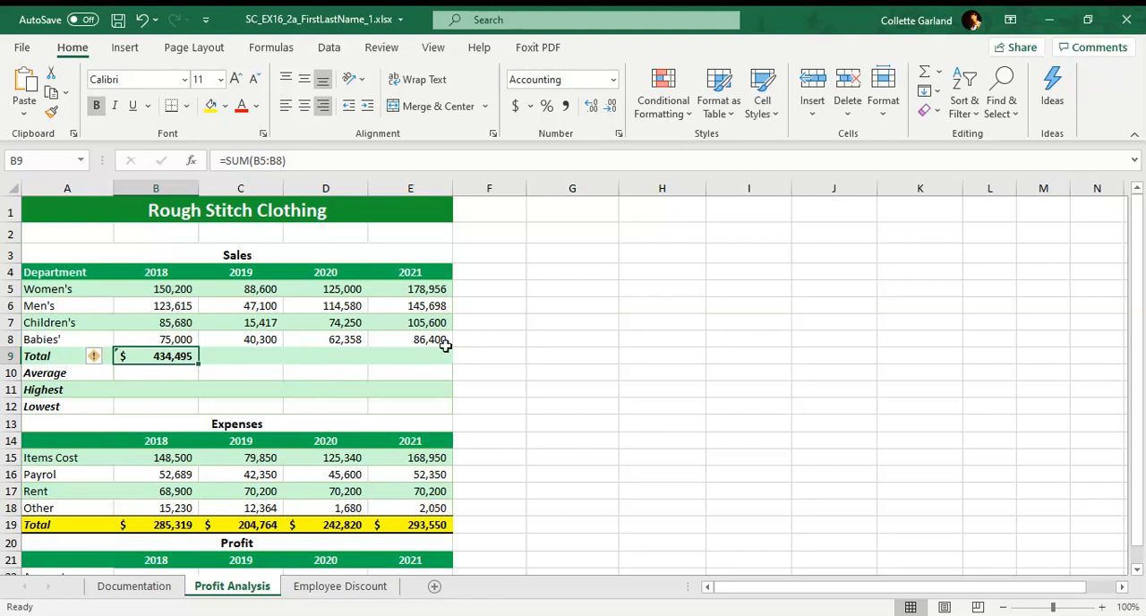
Fill the sales Total row A9:E9 with the standard yellow background color.
left_click_drag(65, 355, 400, 353)
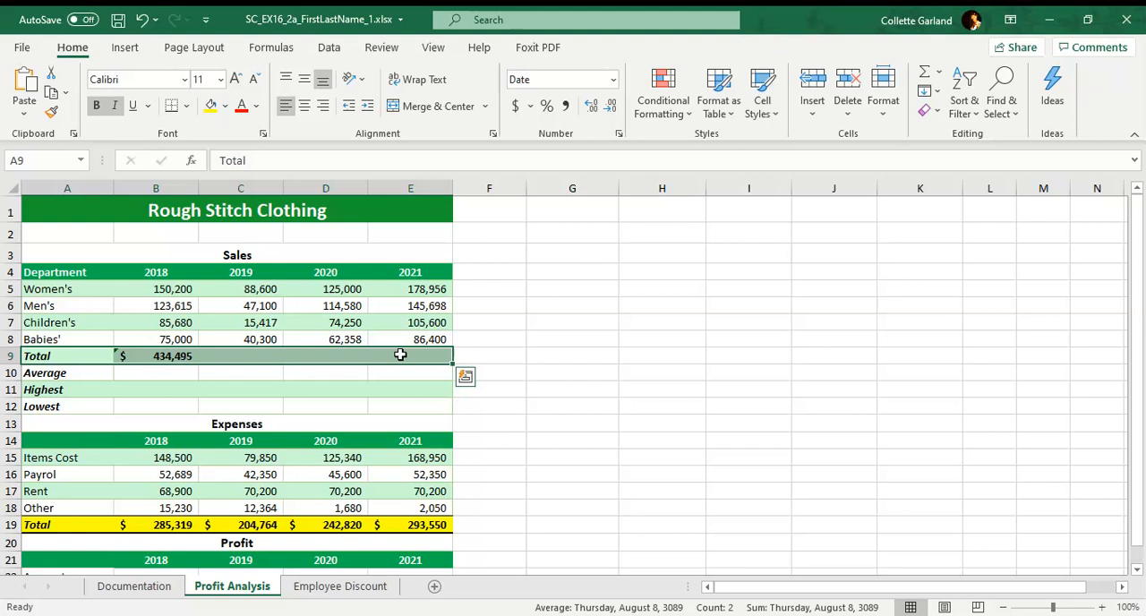
left_click(886, 113)
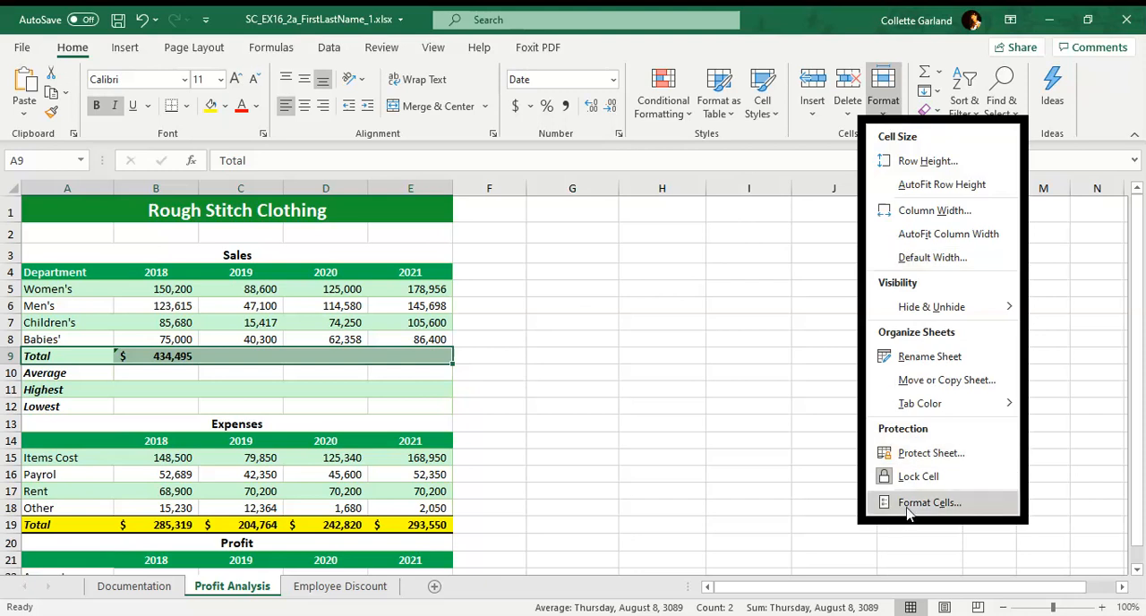
left_click(907, 503)
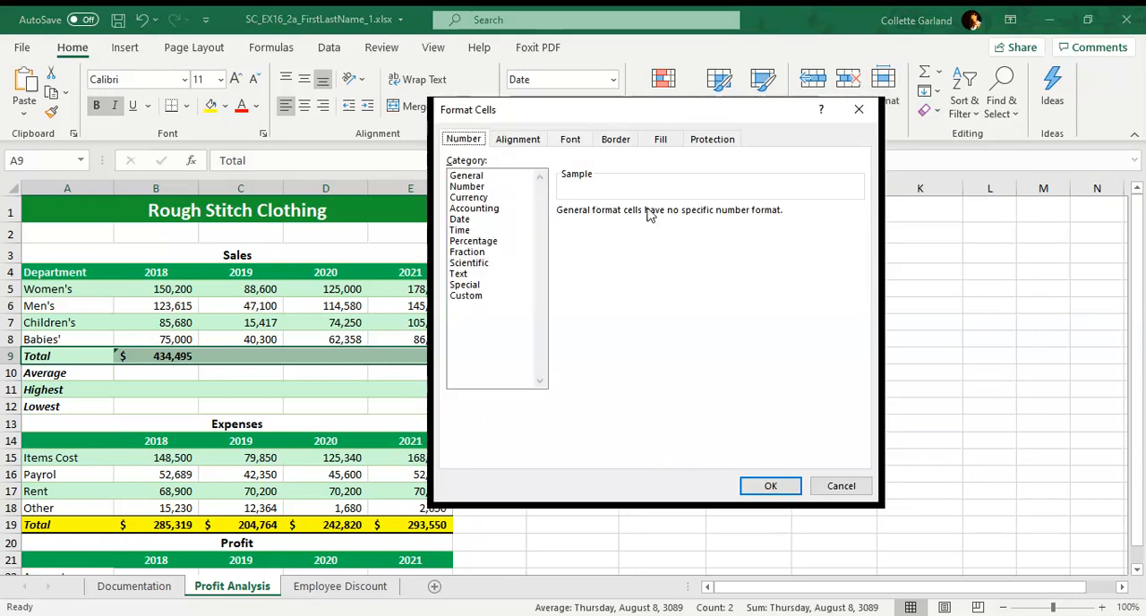
left_click(660, 141)
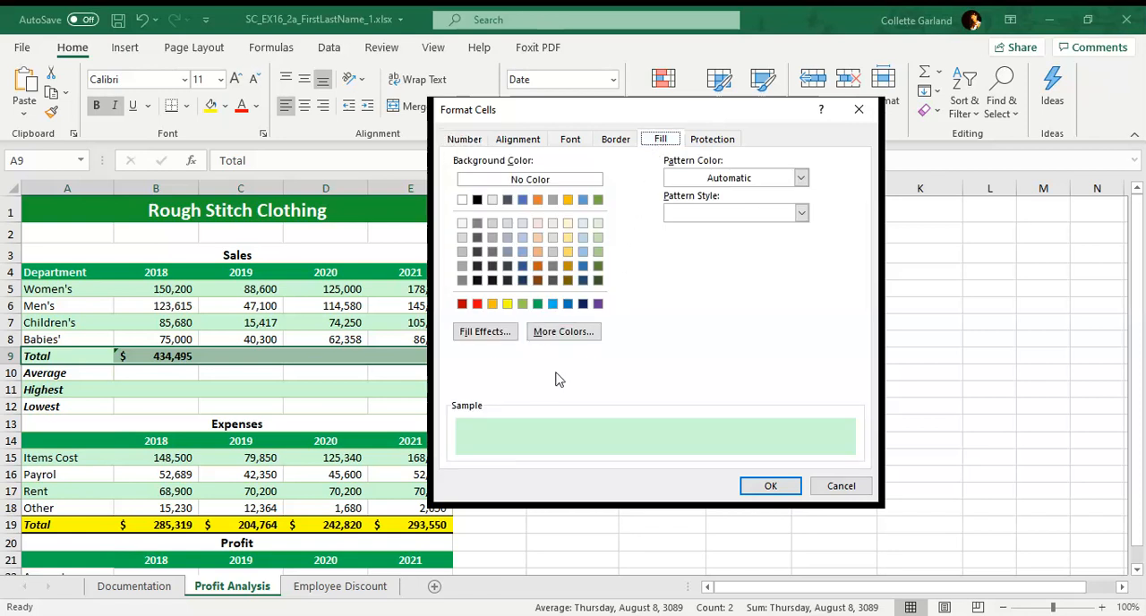
left_click(506, 305)
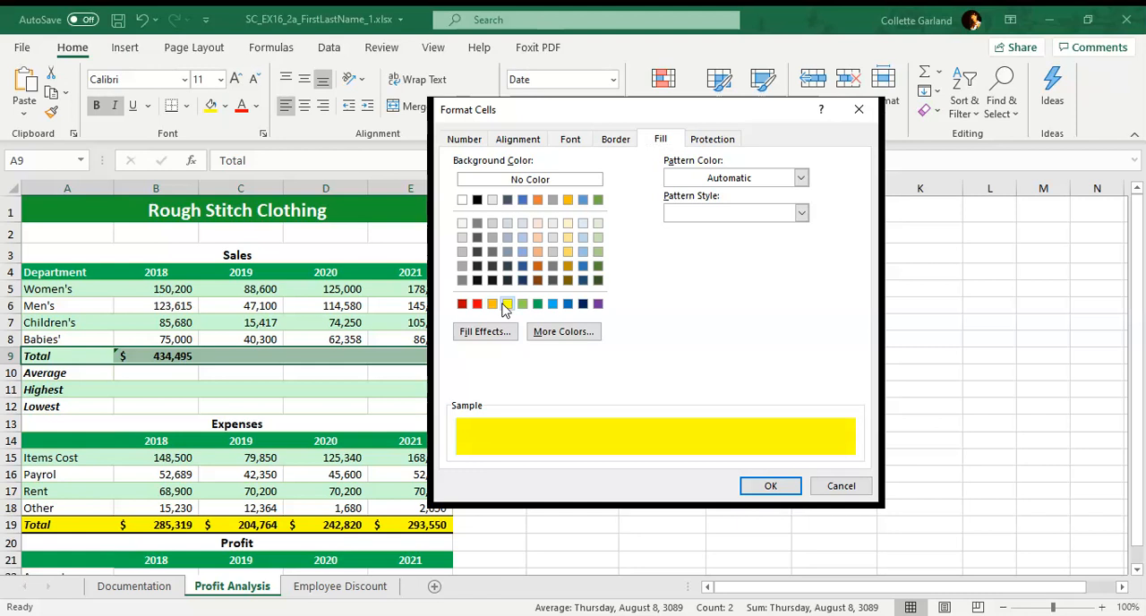
left_click(779, 487)
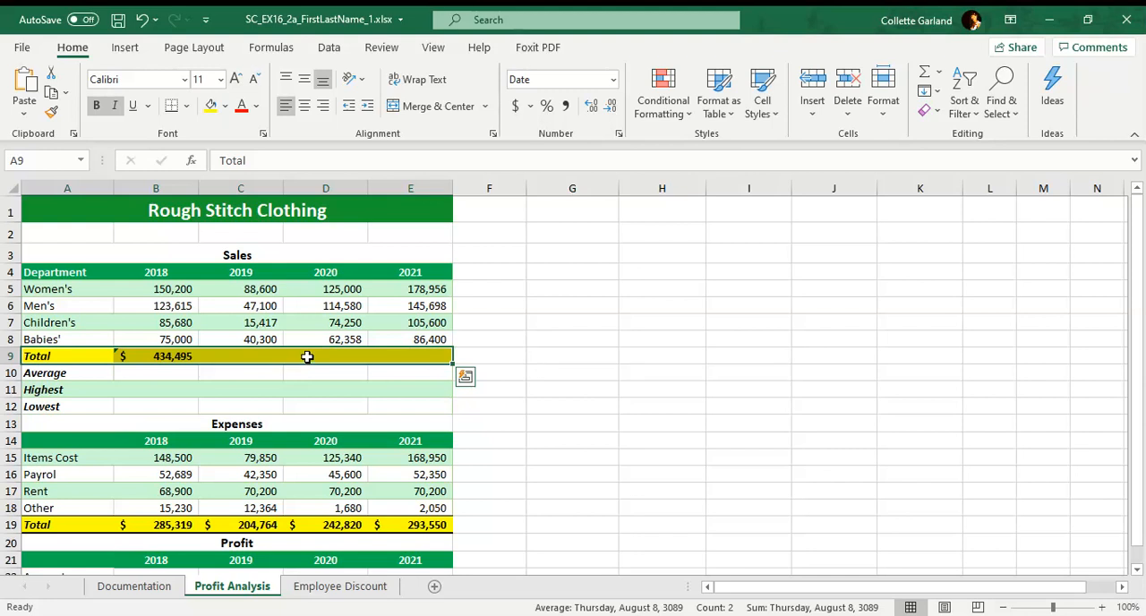
Apply a top and thick bottom border to the sales Total row A9:E9.
left_click(187, 112)
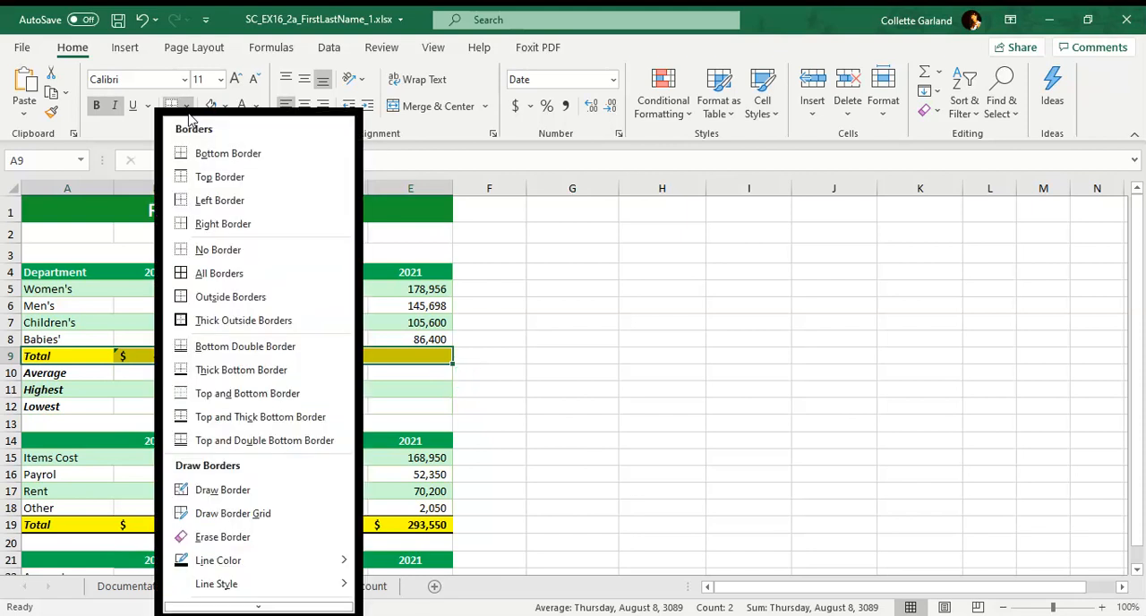
left_click(301, 417)
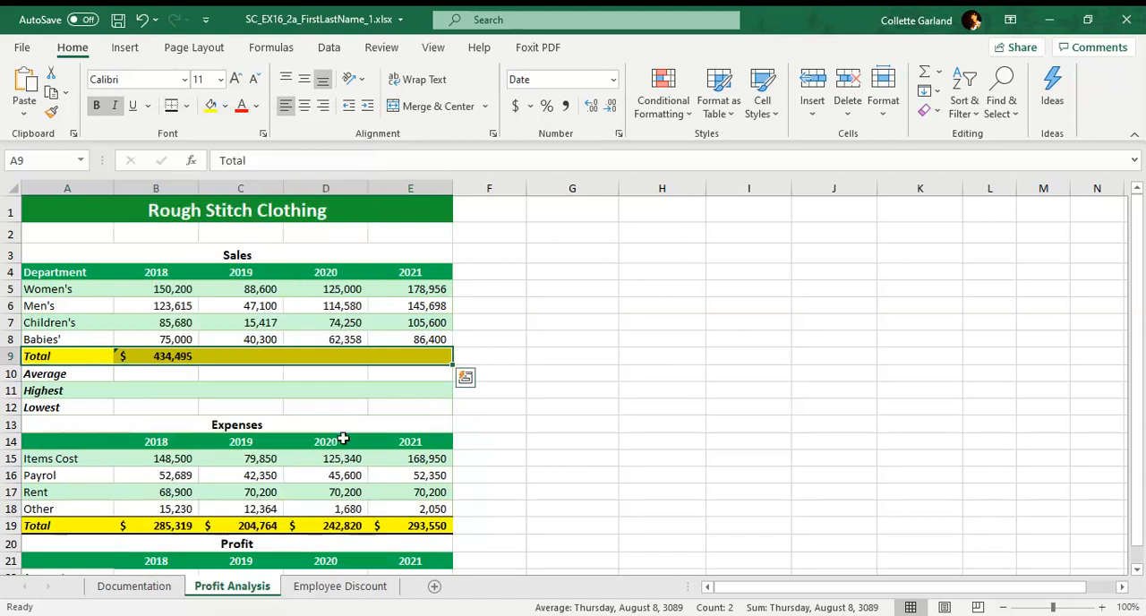
left_click(371, 392)
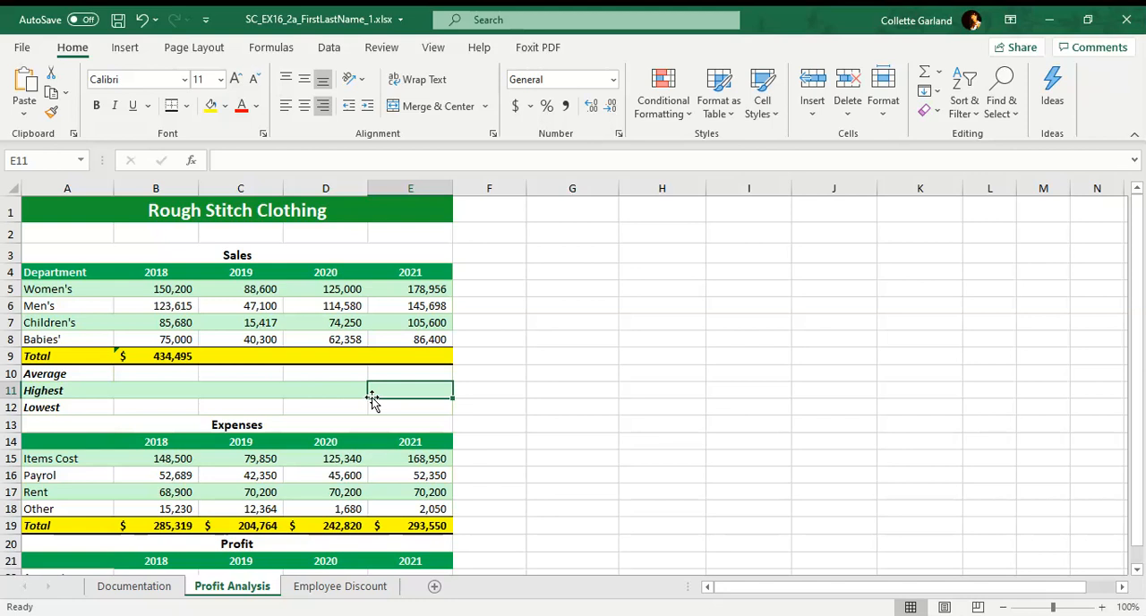
Average the 2018 department sales in B10 with =AVERAGE(B5:B8) and fill the formula across to E10.
left_click(162, 376)
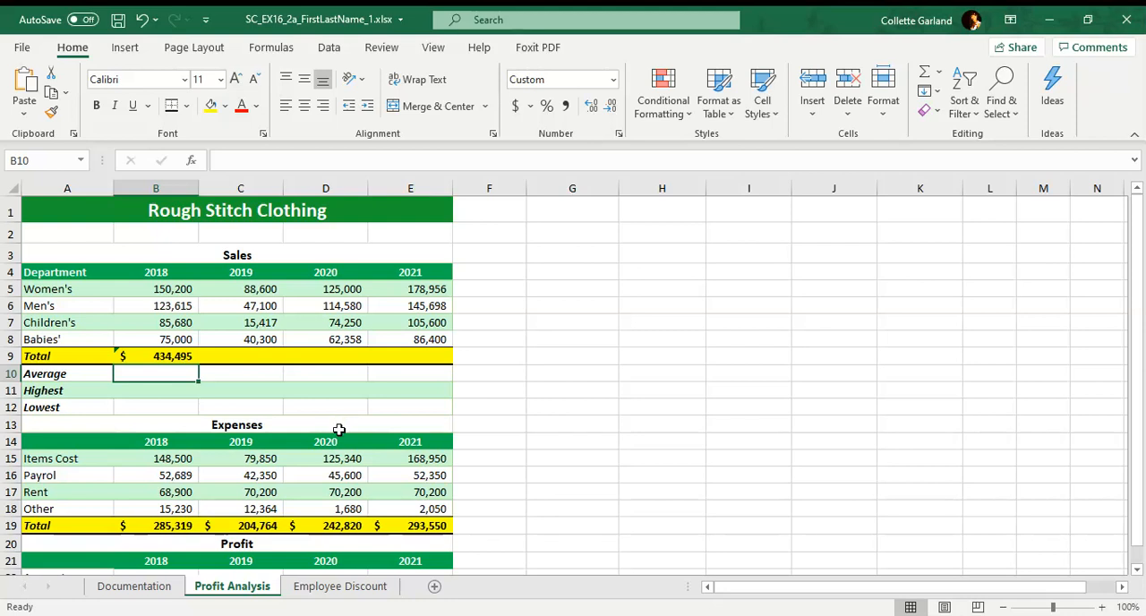
type("=")
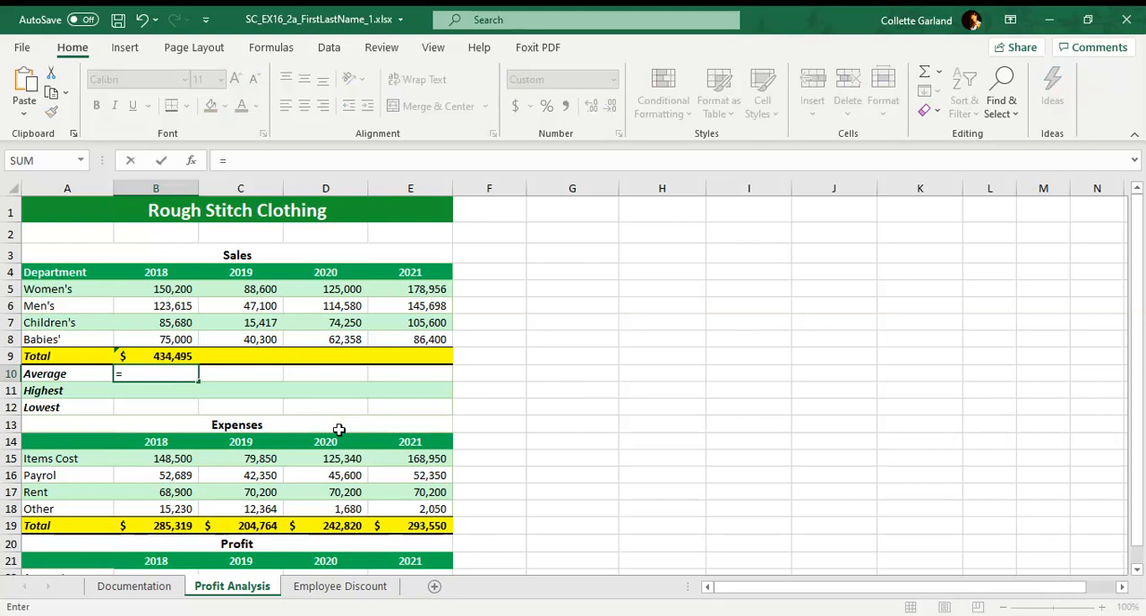
type("AVER")
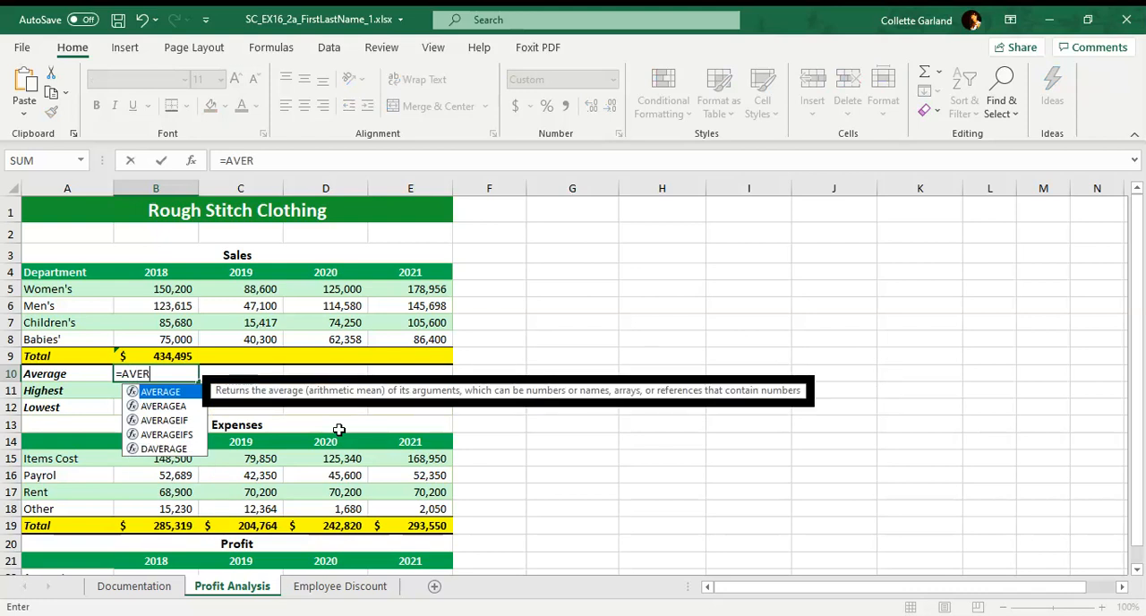
type("AGE(")
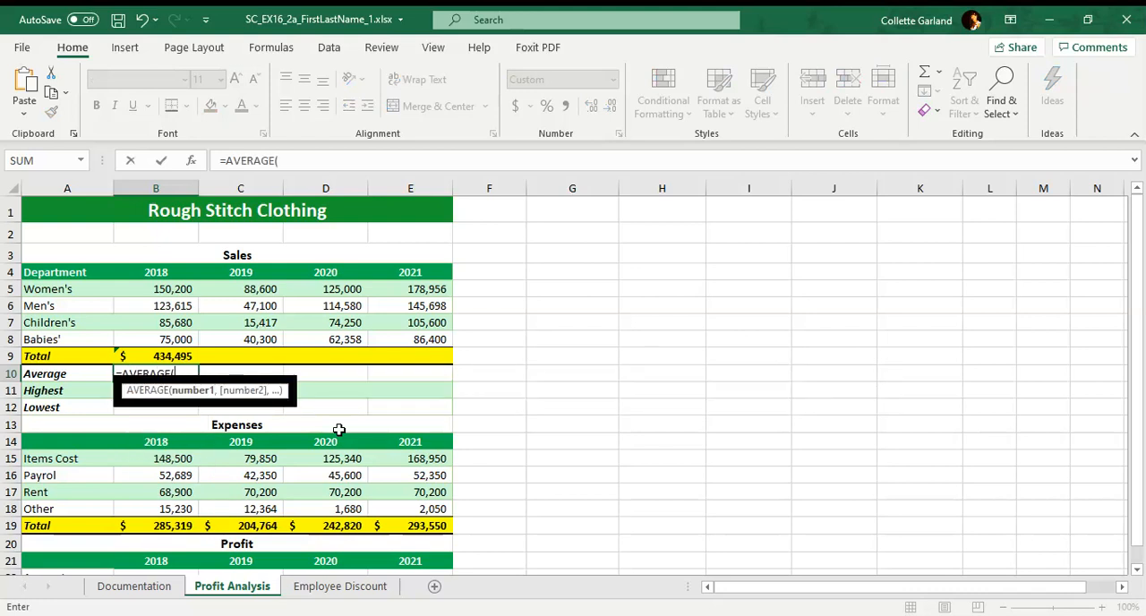
type("B5:B8")
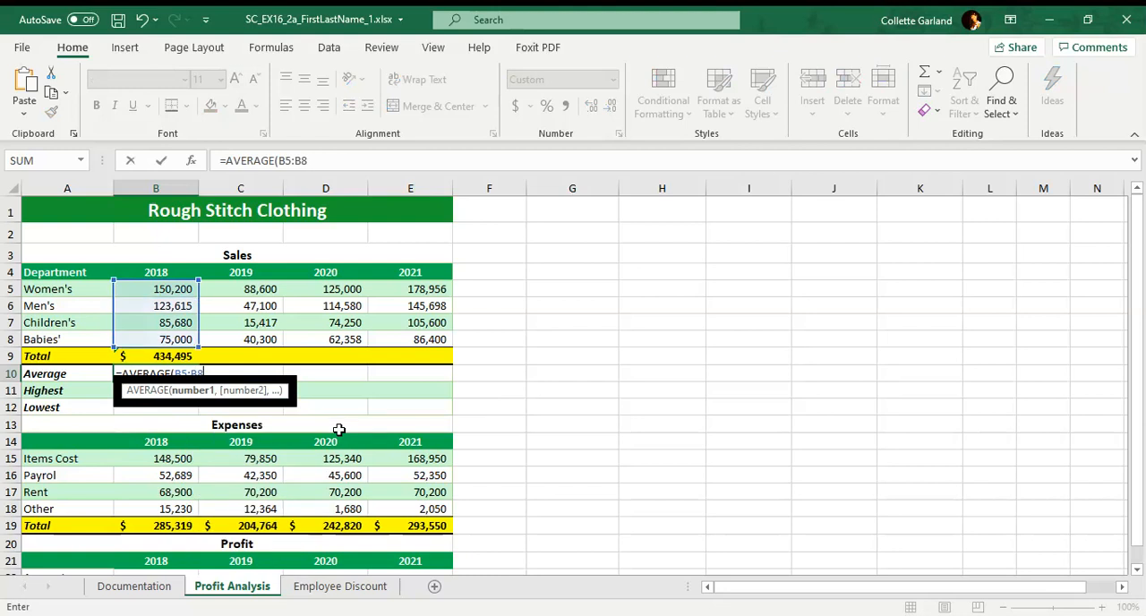
type(")")
key("Return")
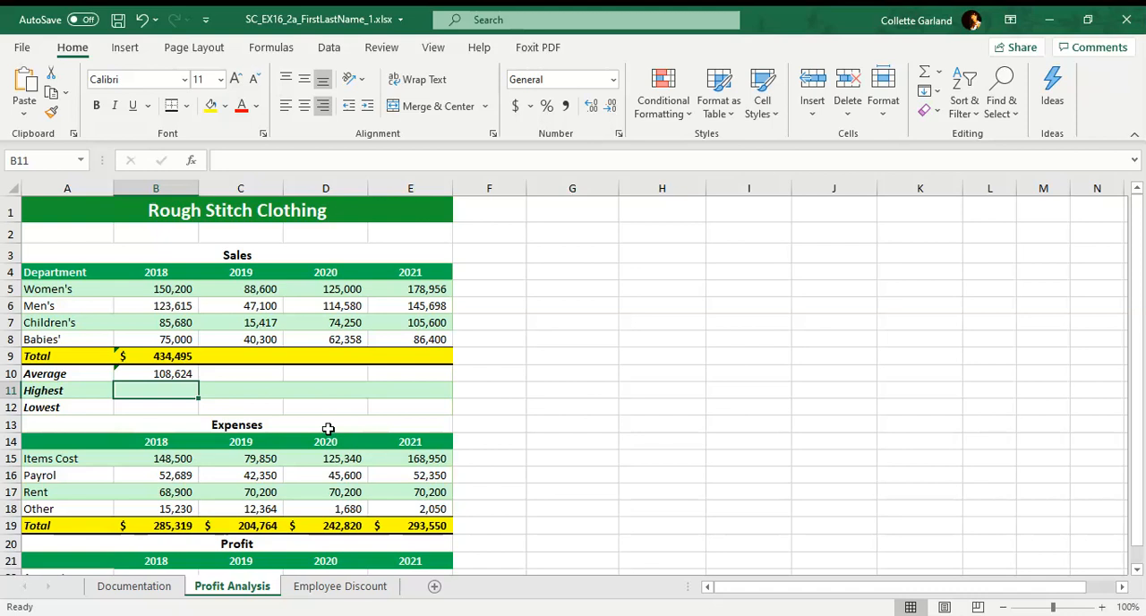
left_click(183, 376)
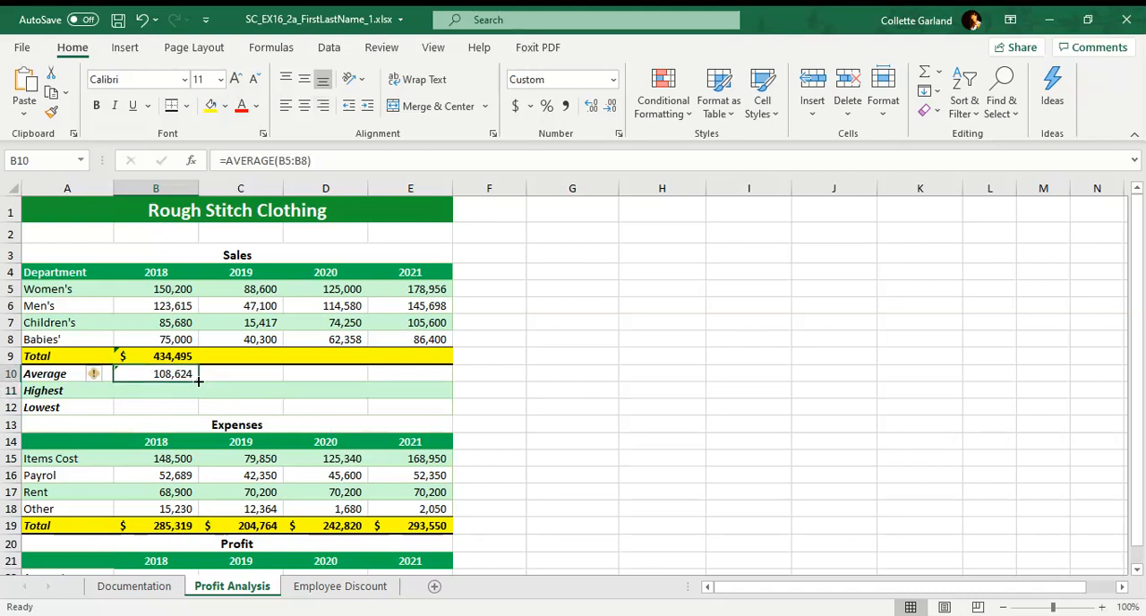
left_click_drag(199, 380, 416, 385)
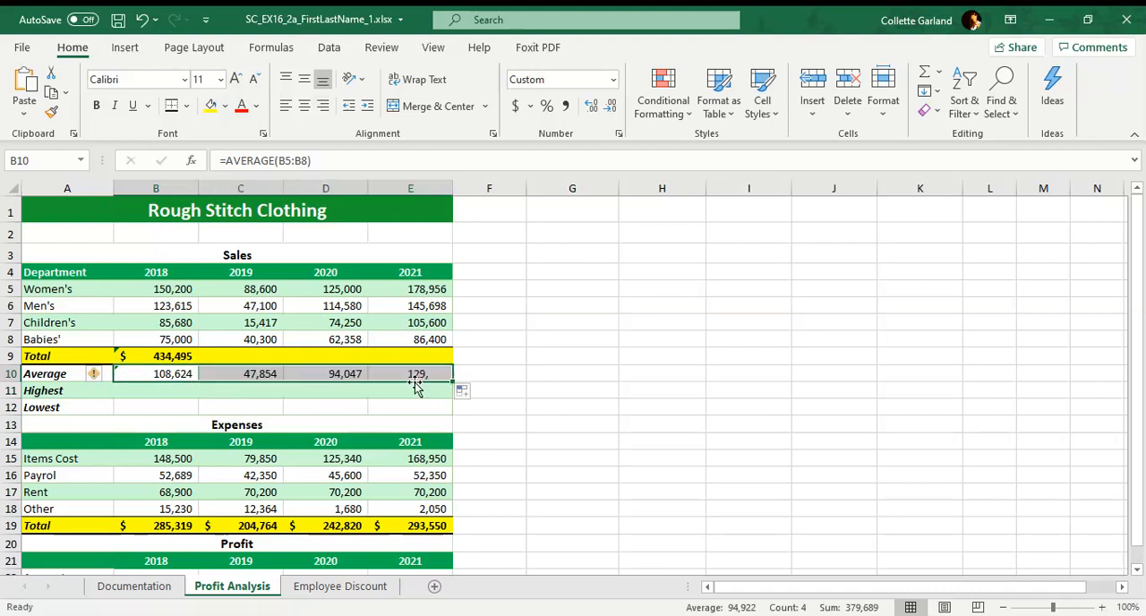
Find the highest 2018 department sales in B11 with =MAX(B5:B8) and fill the formula across to E11.
left_click(178, 394)
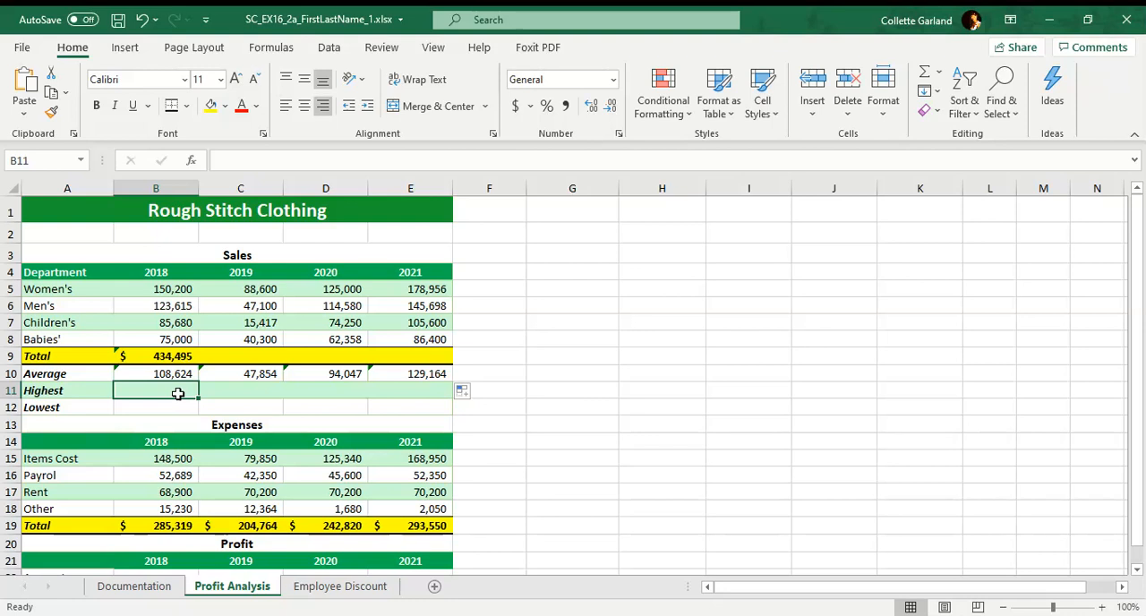
type("=M")
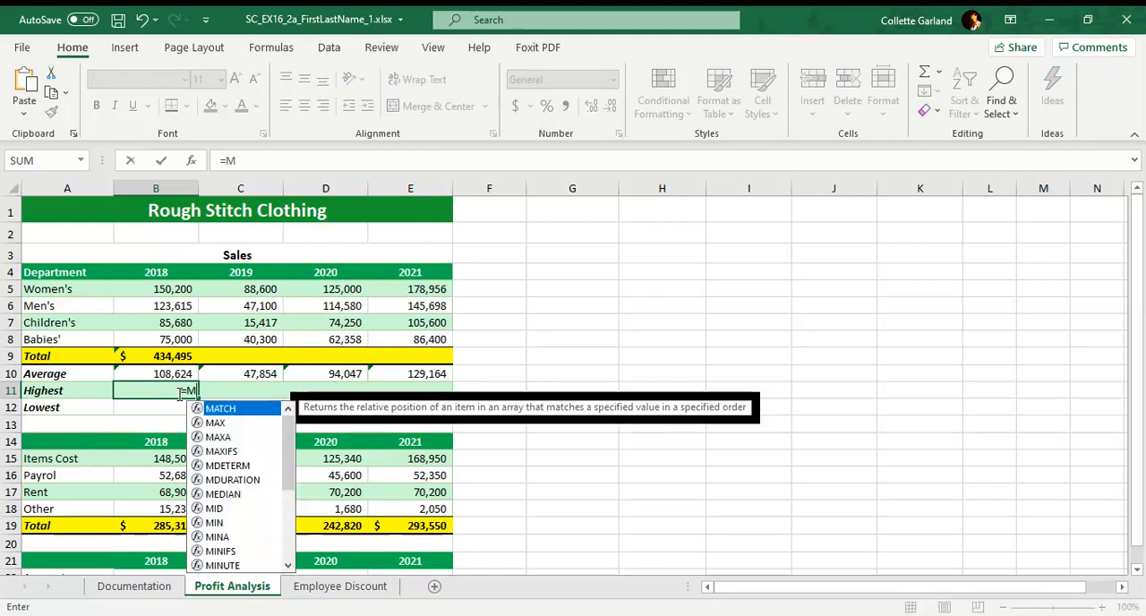
type("AX(")
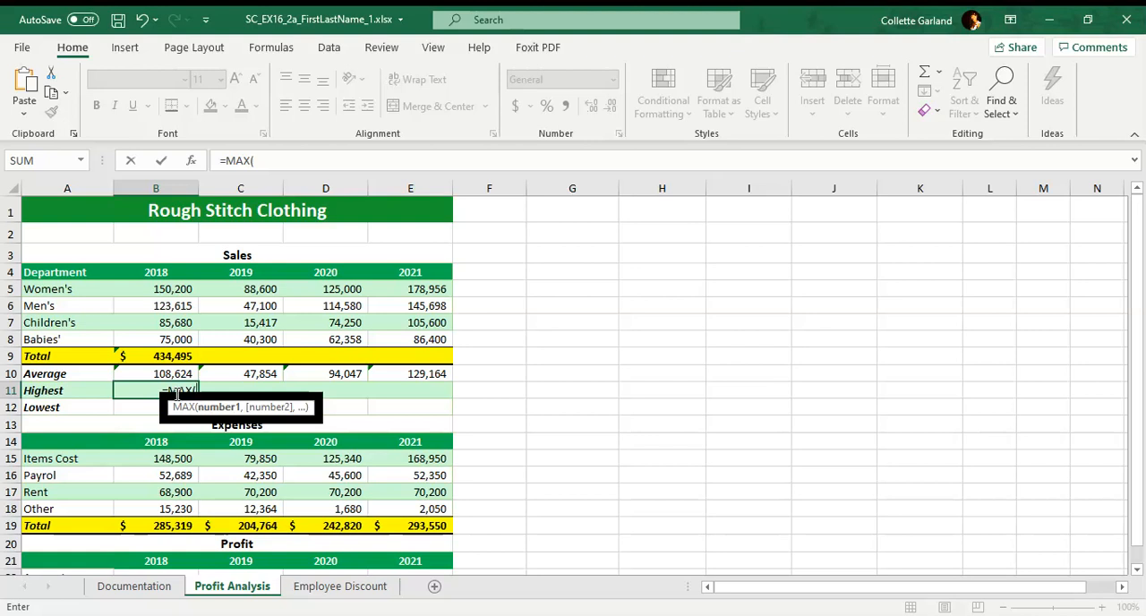
left_click(167, 288)
left_click_drag(168, 288, 167, 337)
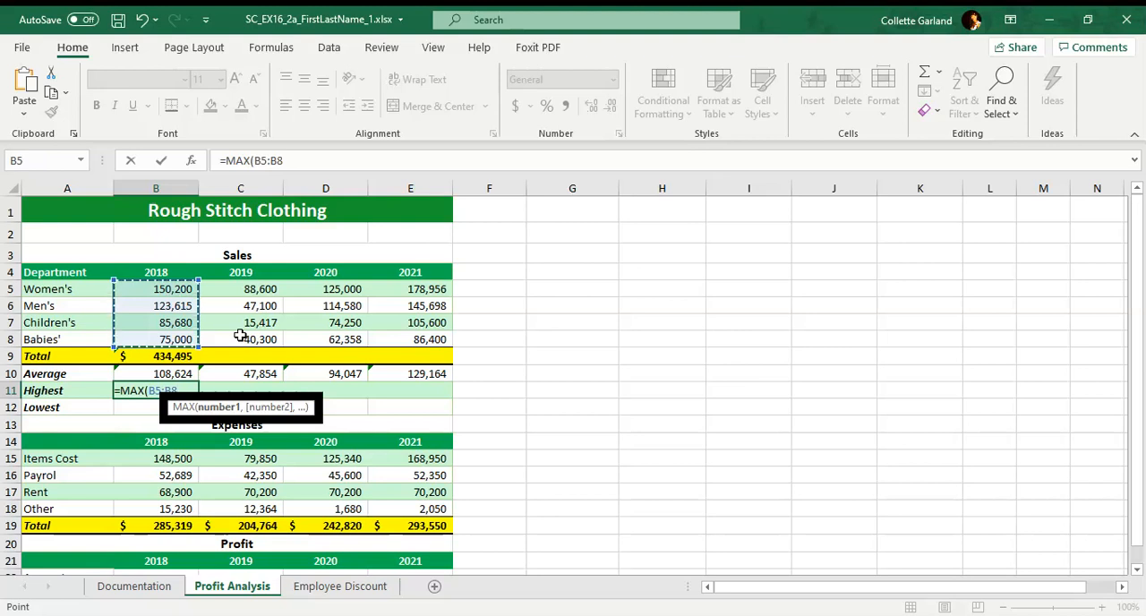
type(")")
key("Return")
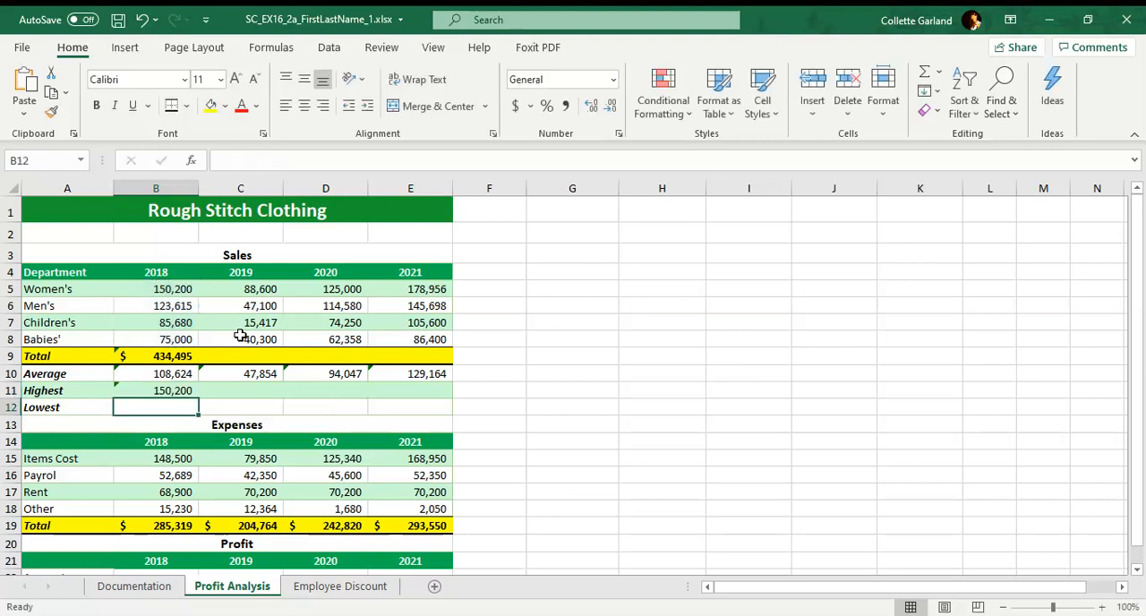
left_click(181, 390)
left_click_drag(197, 400, 430, 401)
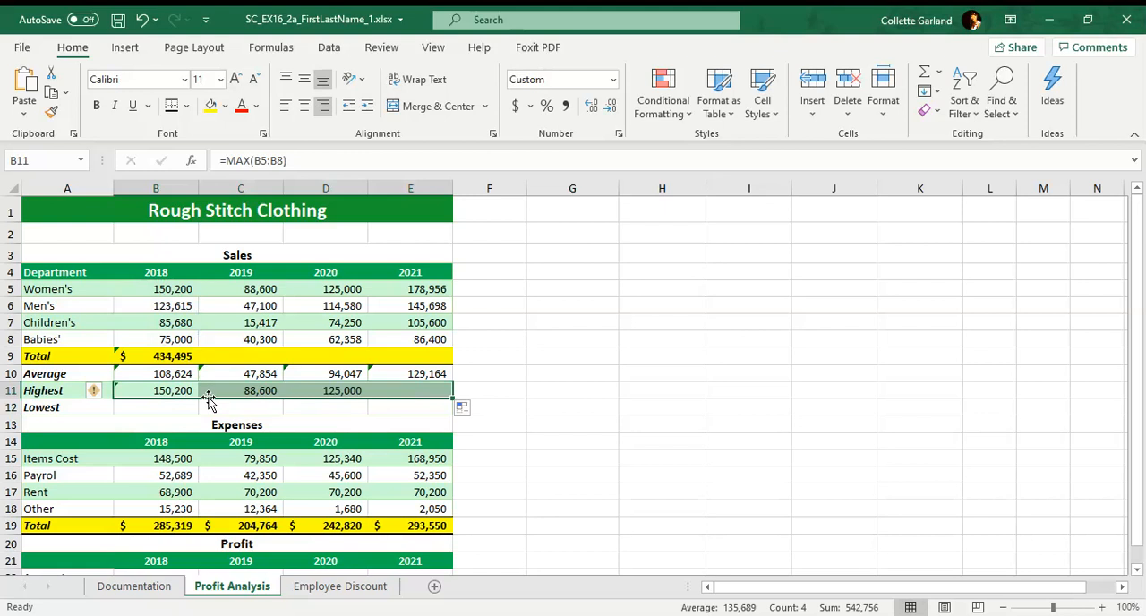
Find the lowest 2018 department sales in B12 with =MIN(B5:B8) and fill the formula across to E12.
left_click(151, 406)
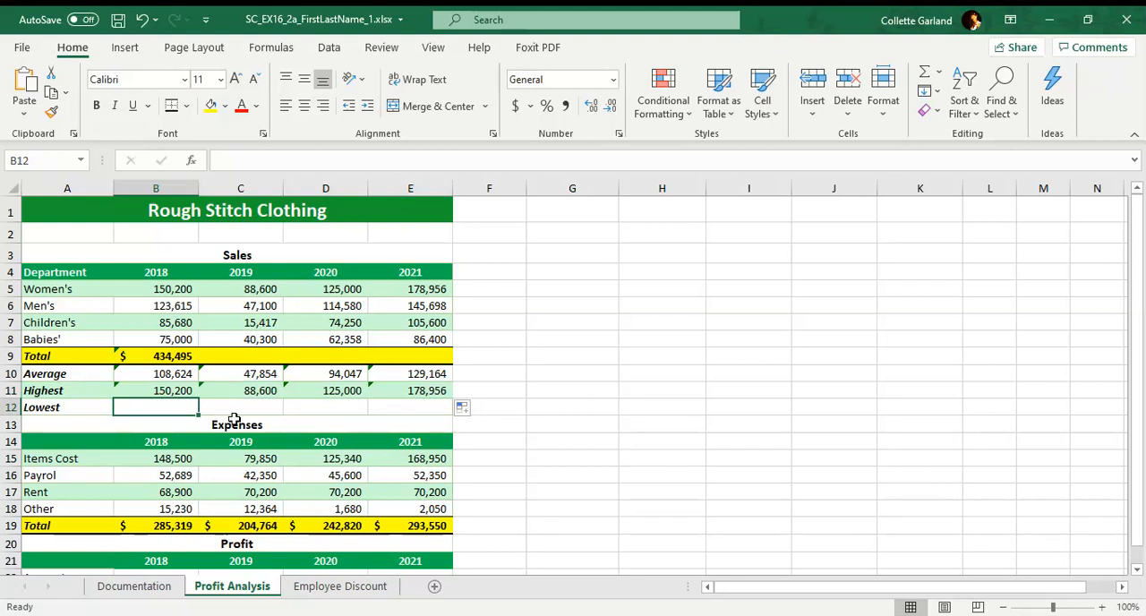
type("=")
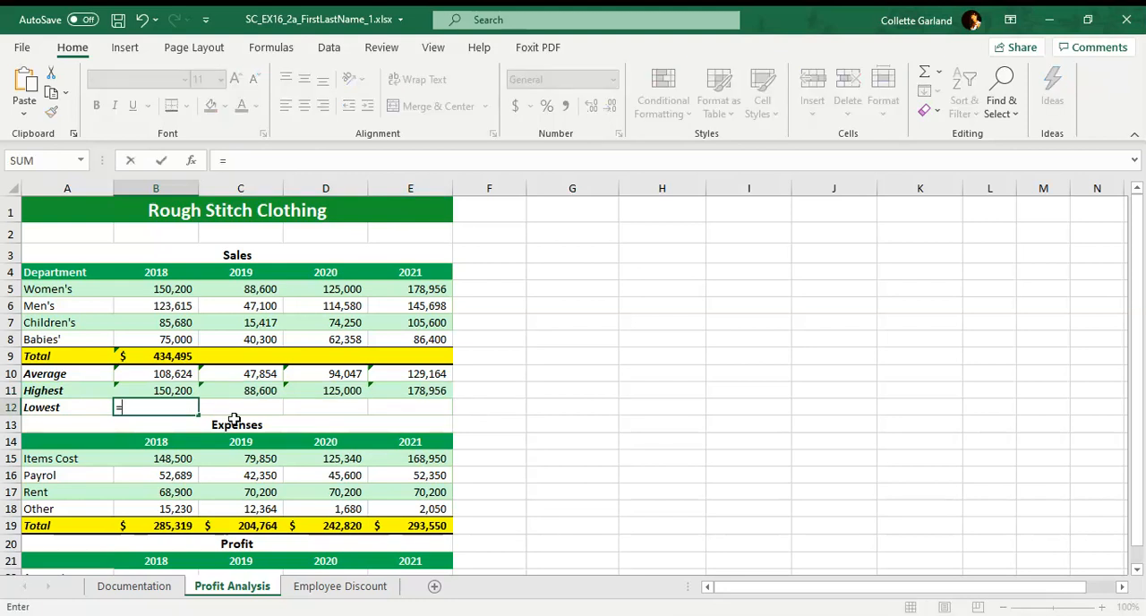
type("MIN(")
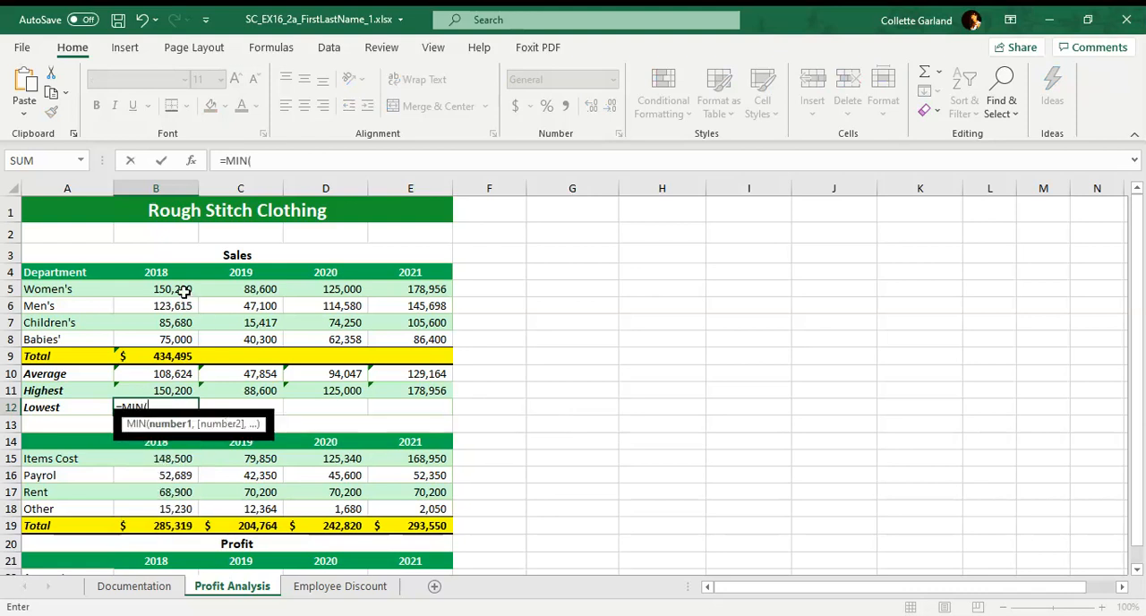
left_click_drag(182, 294, 180, 334)
key("Return")
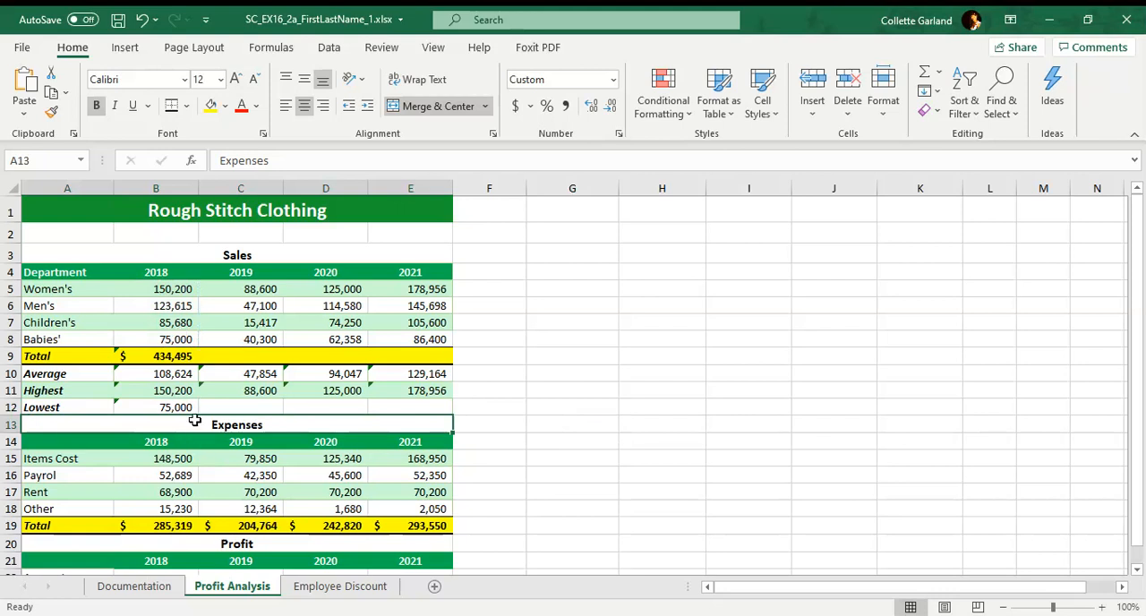
left_click(189, 407)
left_click_drag(201, 415, 421, 419)
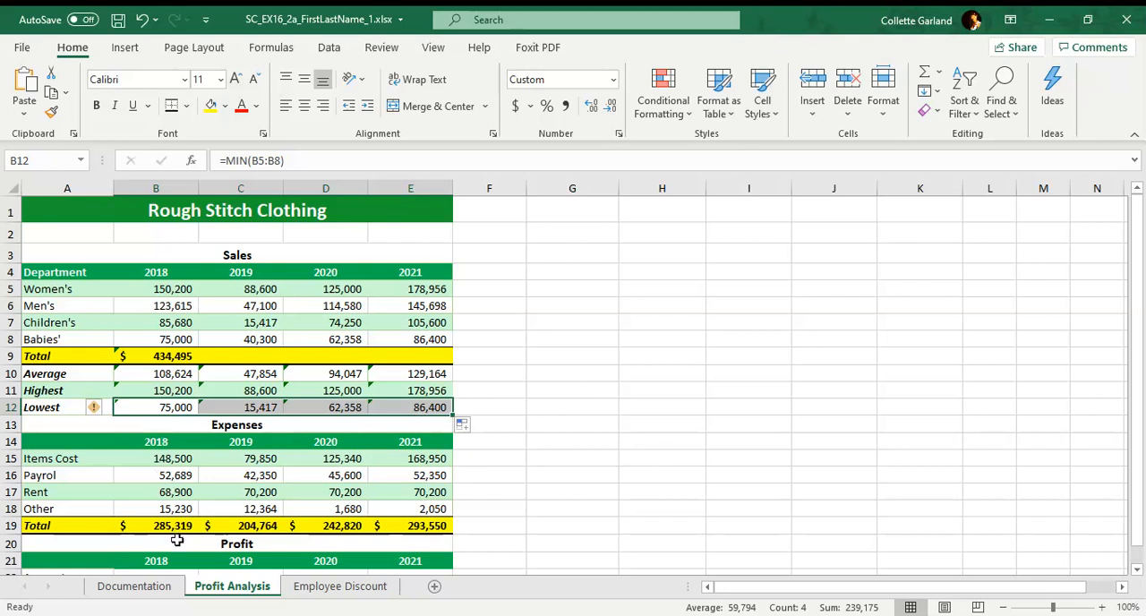
Calculate the 2018 profit amount in B22 with =B9-B19 and fill the formula across to E22.
scroll(177, 540, "down", 1)
left_click(175, 512)
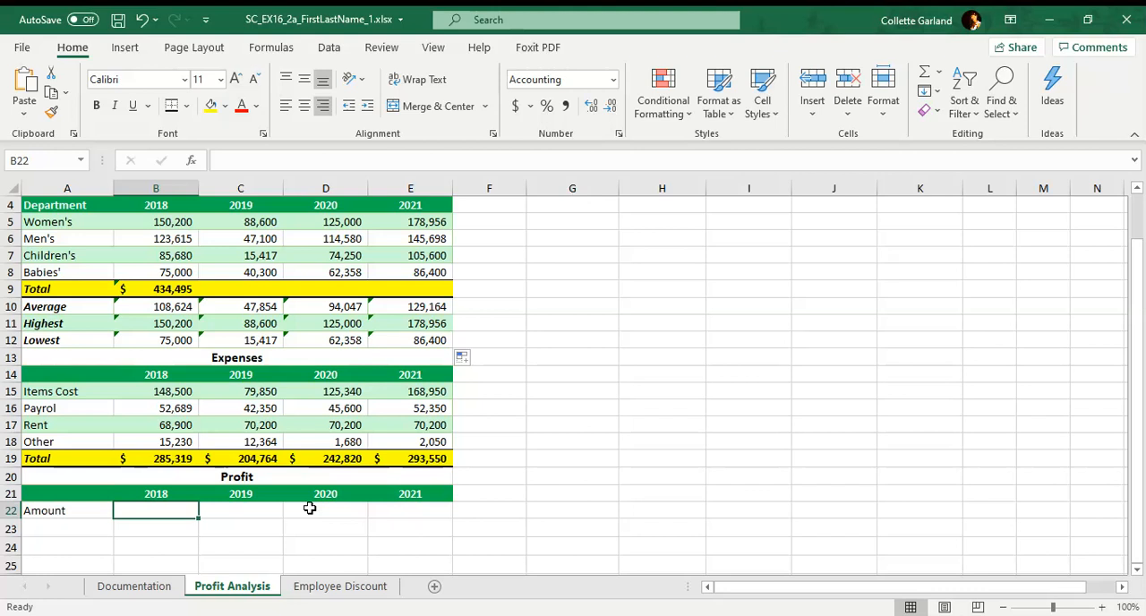
type("=")
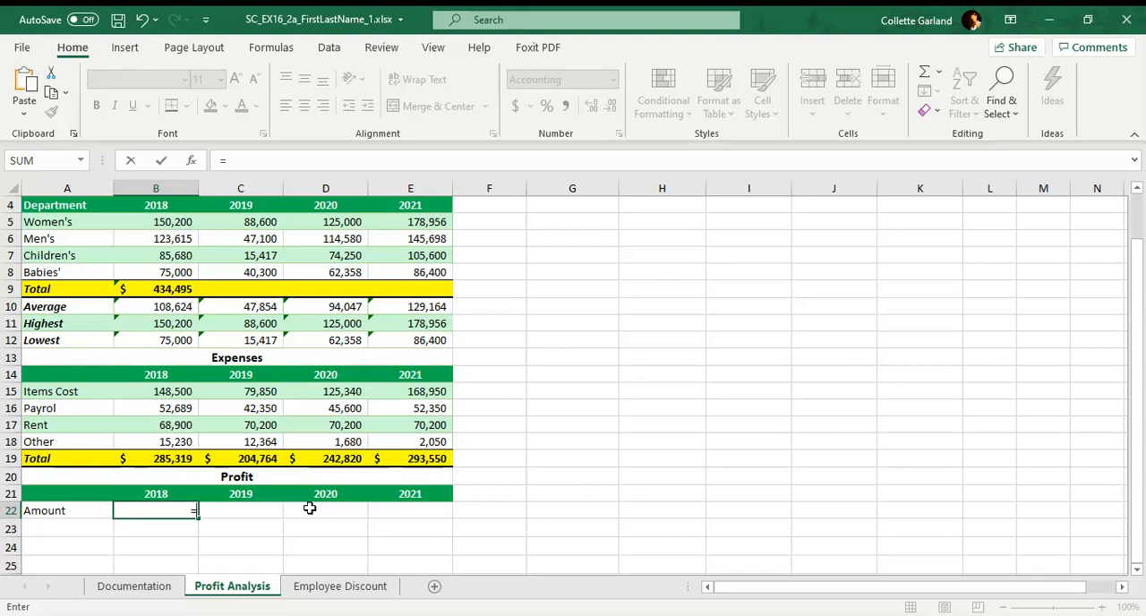
type("B9")
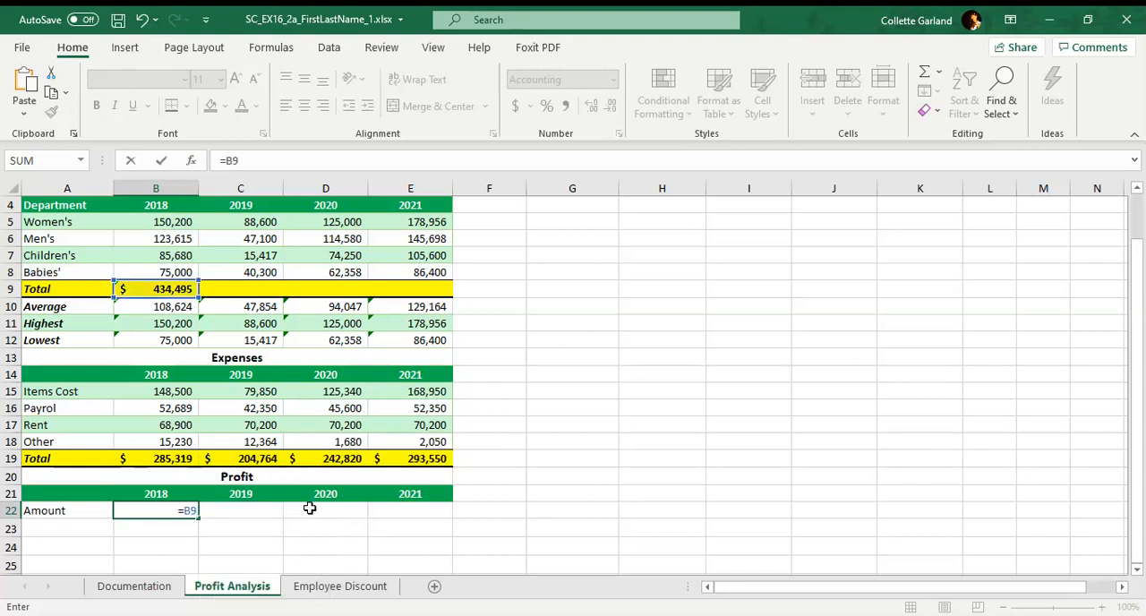
type("-B19")
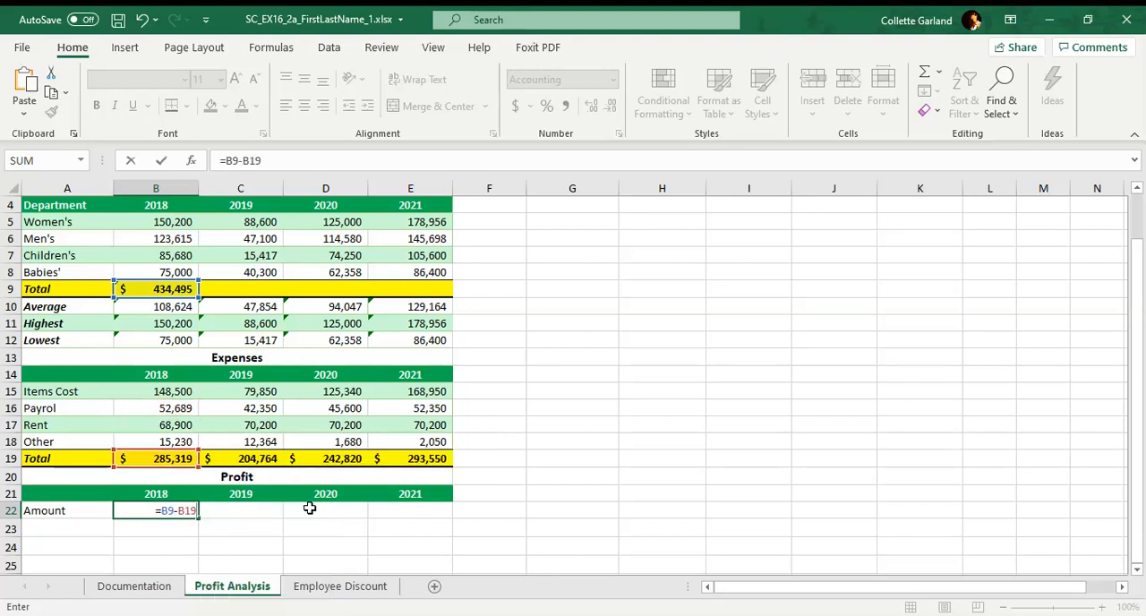
key("Return")
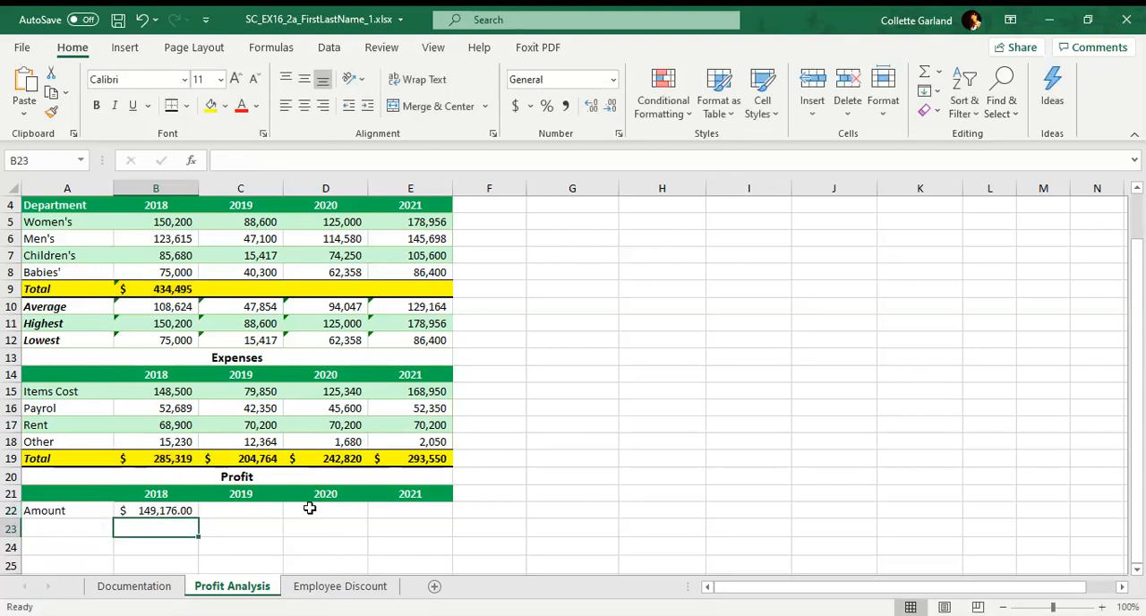
left_click(192, 513)
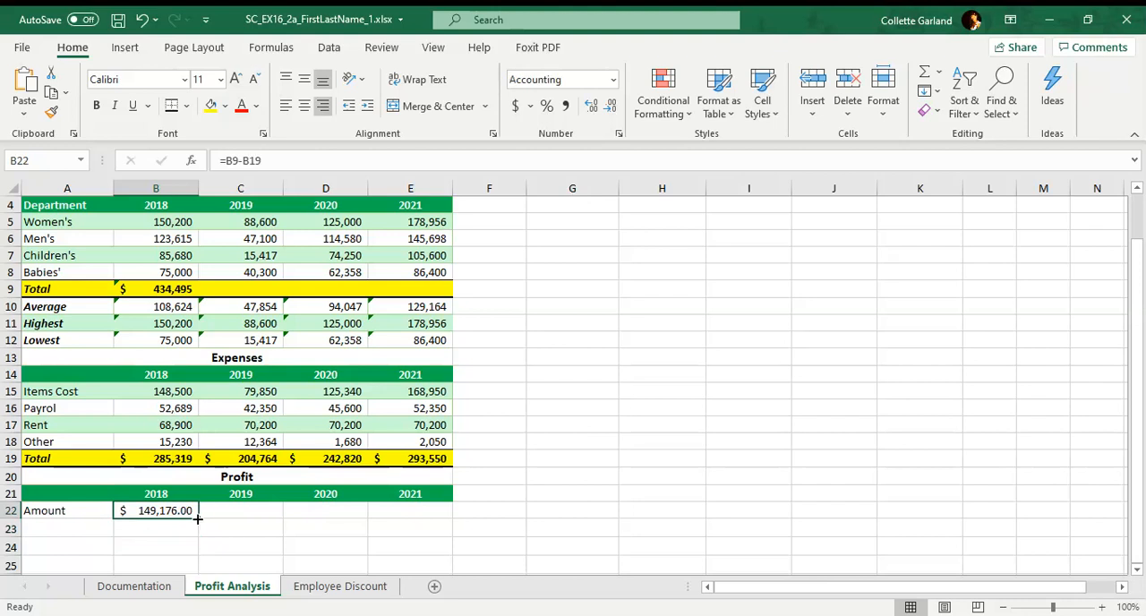
left_click_drag(197, 518, 427, 521)
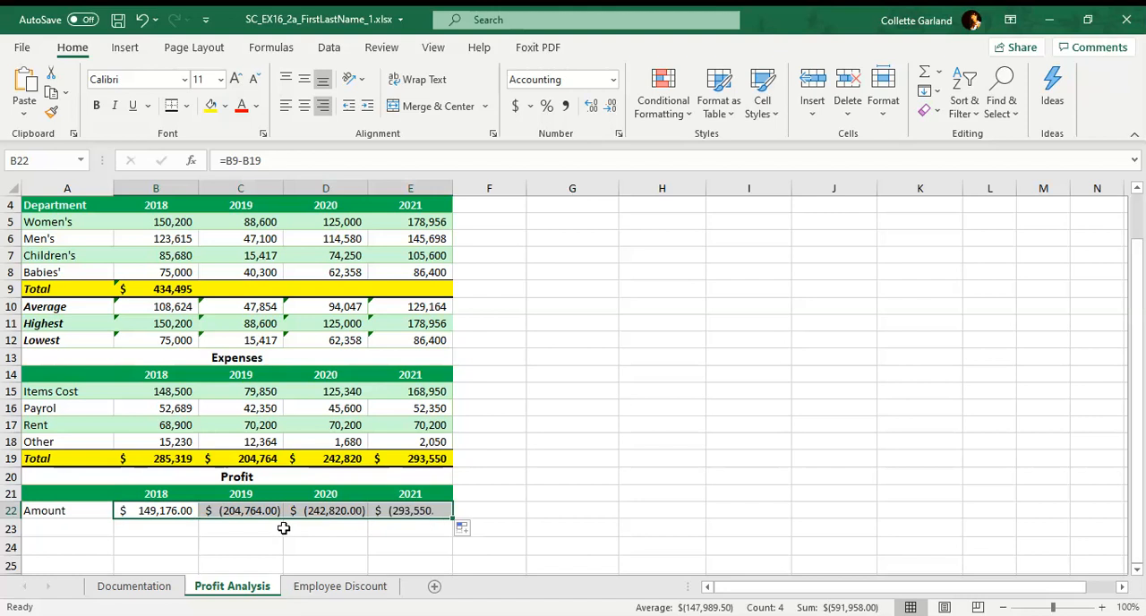
left_click(157, 529)
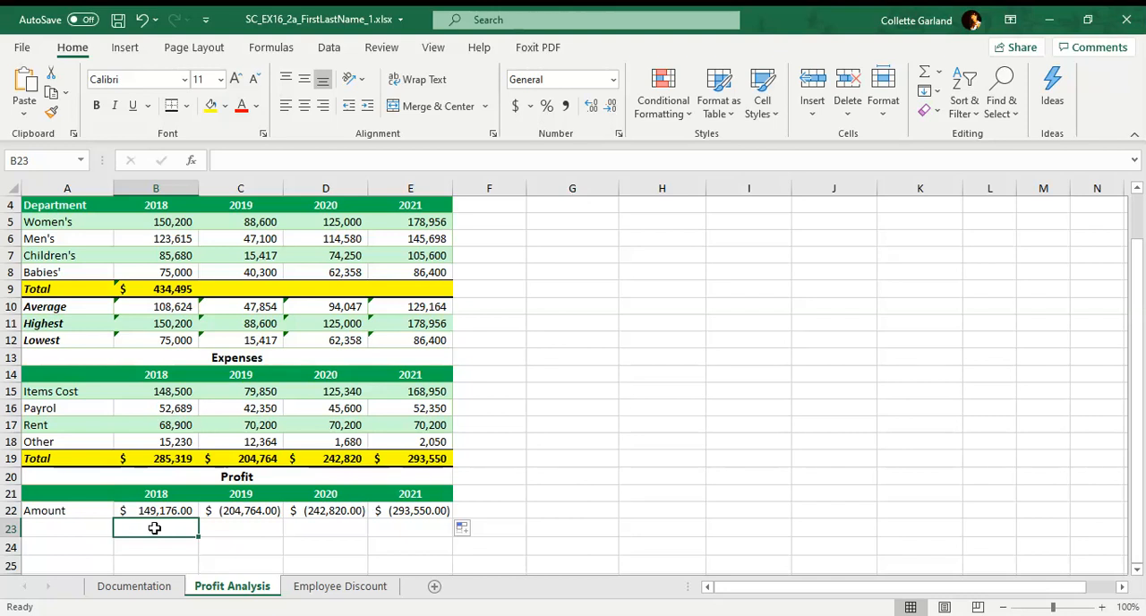
Create a conditional formatting rule for the profit amounts in B22:E22 that targets only cells with a value less than 0.
left_click_drag(157, 510, 431, 510)
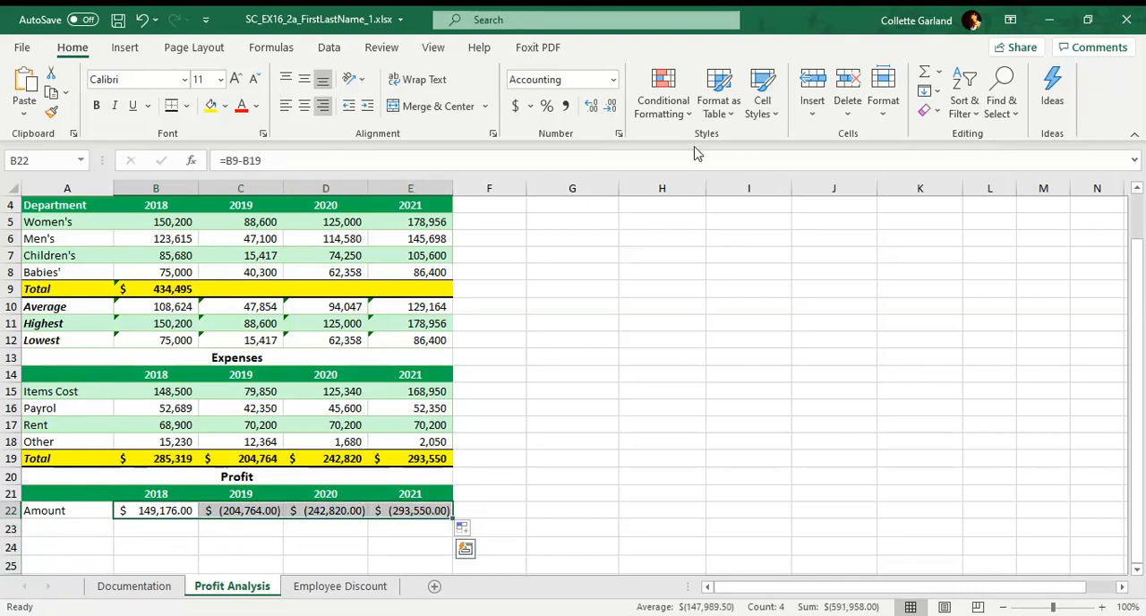
left_click(684, 119)
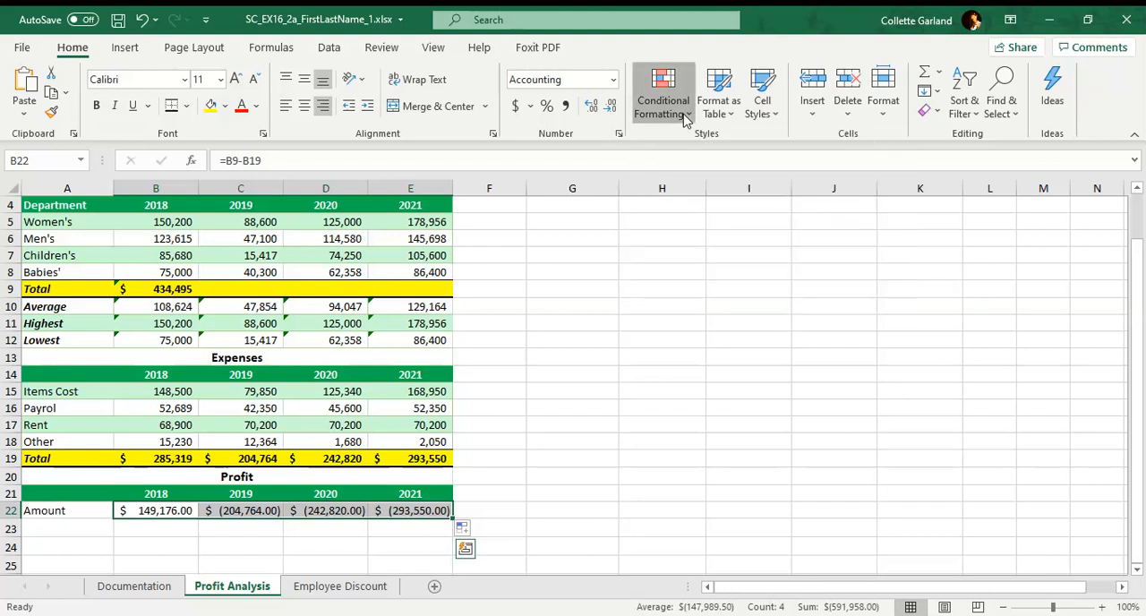
left_click(712, 346)
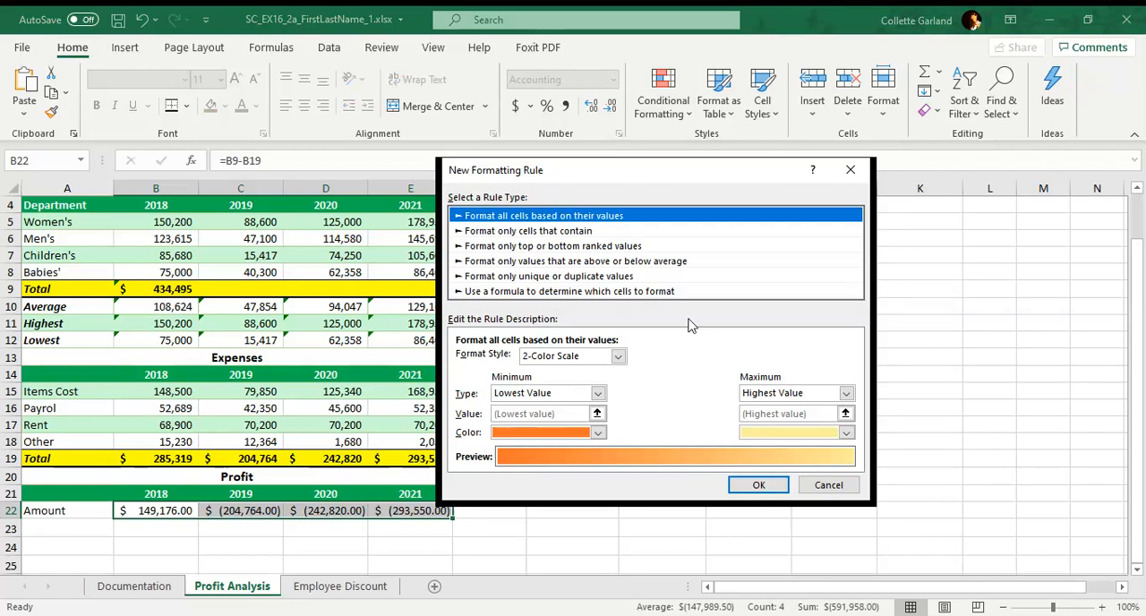
left_click(578, 234)
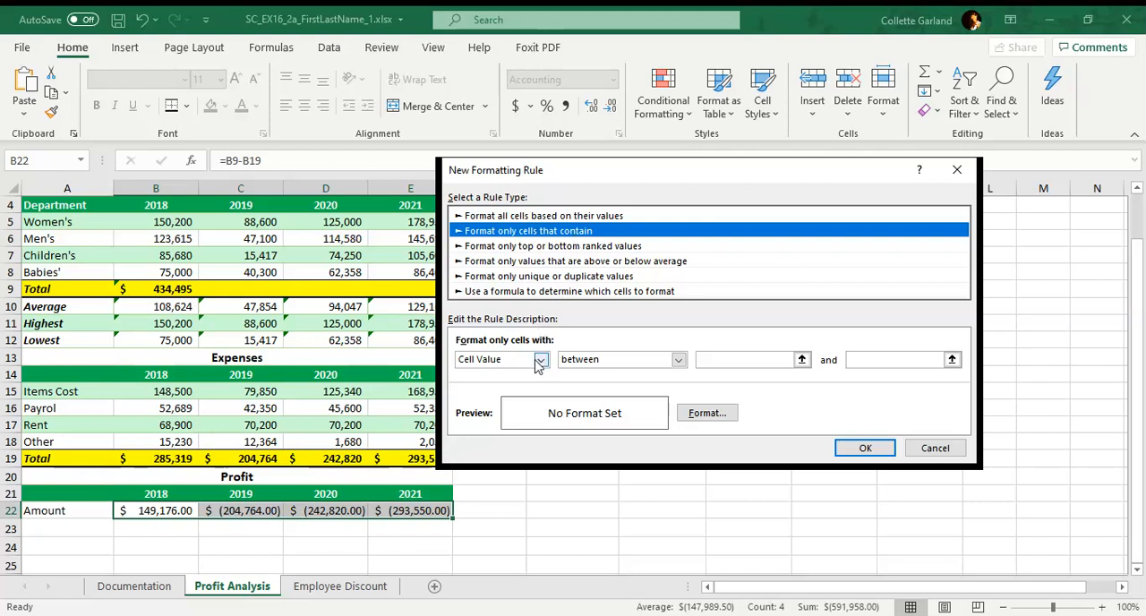
left_click(612, 361)
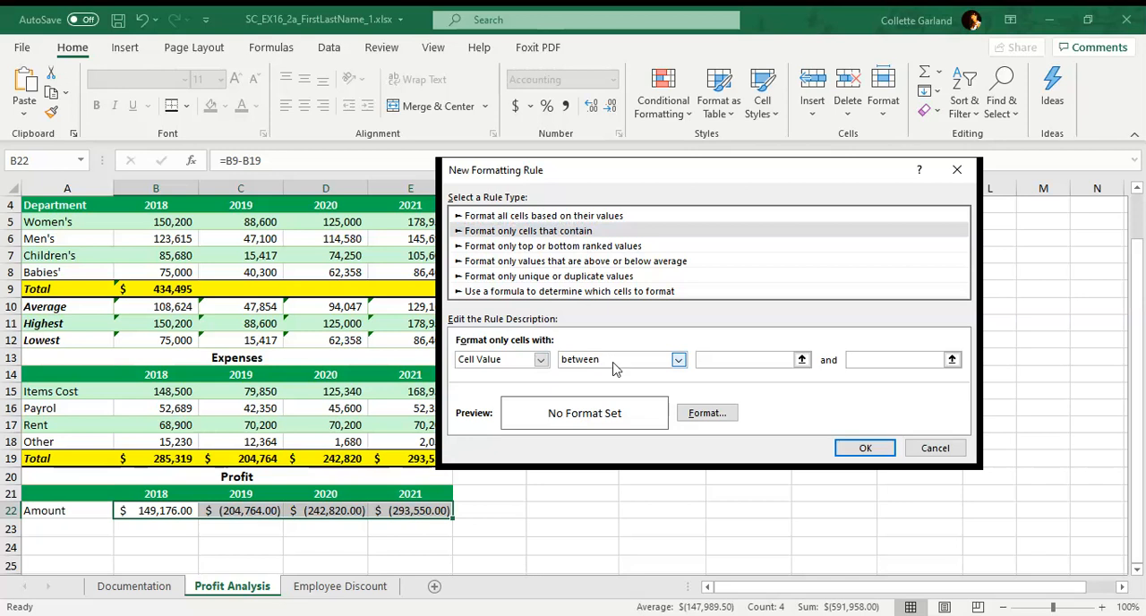
left_click(617, 430)
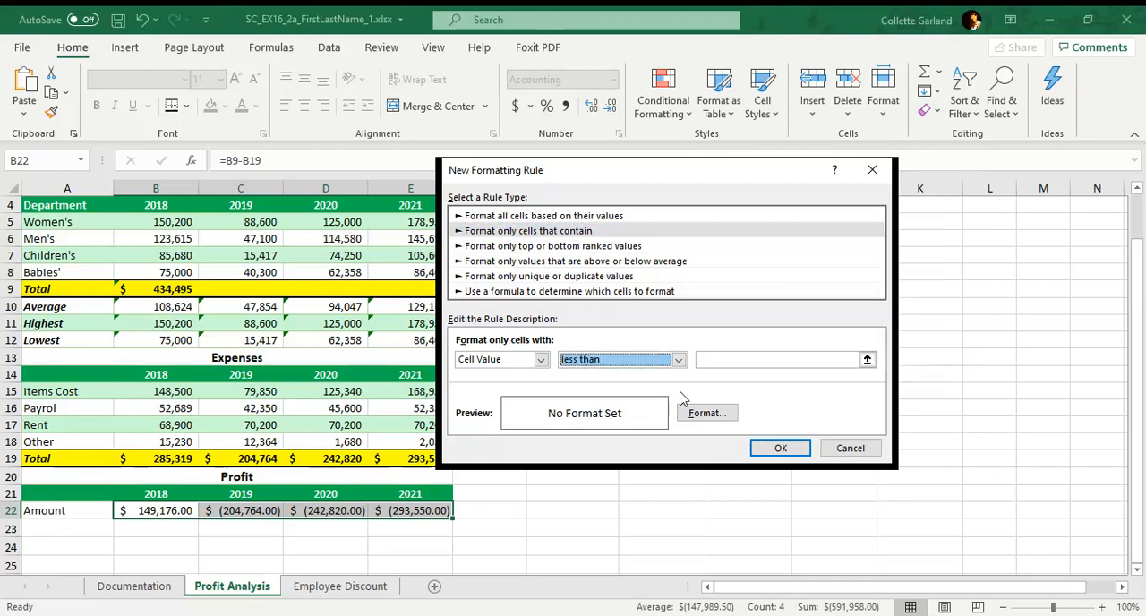
left_click(721, 362)
type("0")
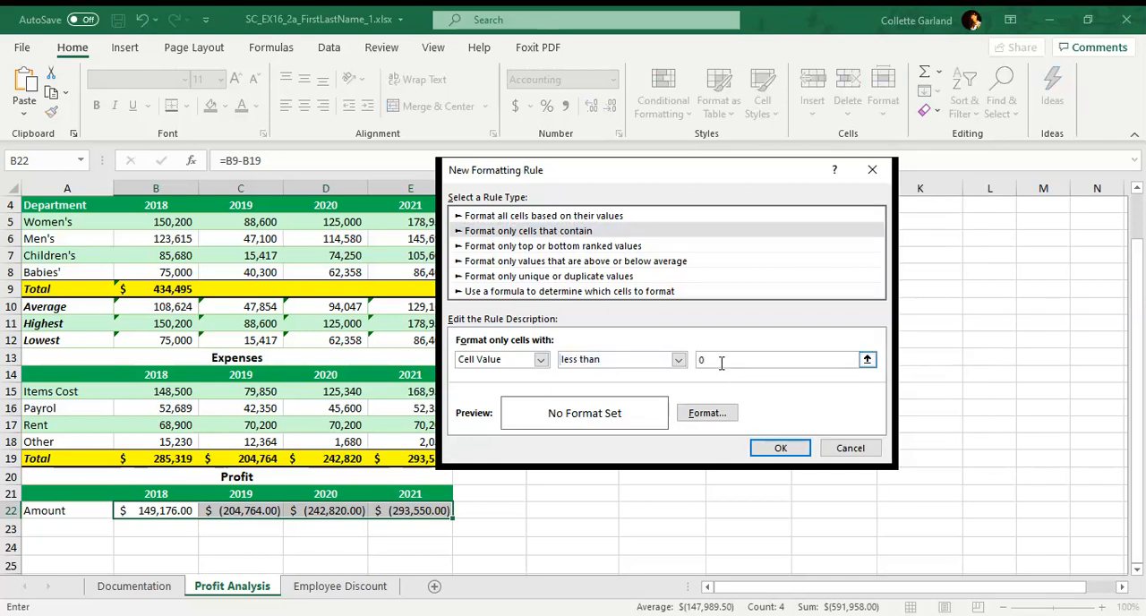
Give the less-than-0 rule a red background fill and apply it to the profit amounts.
left_click(706, 413)
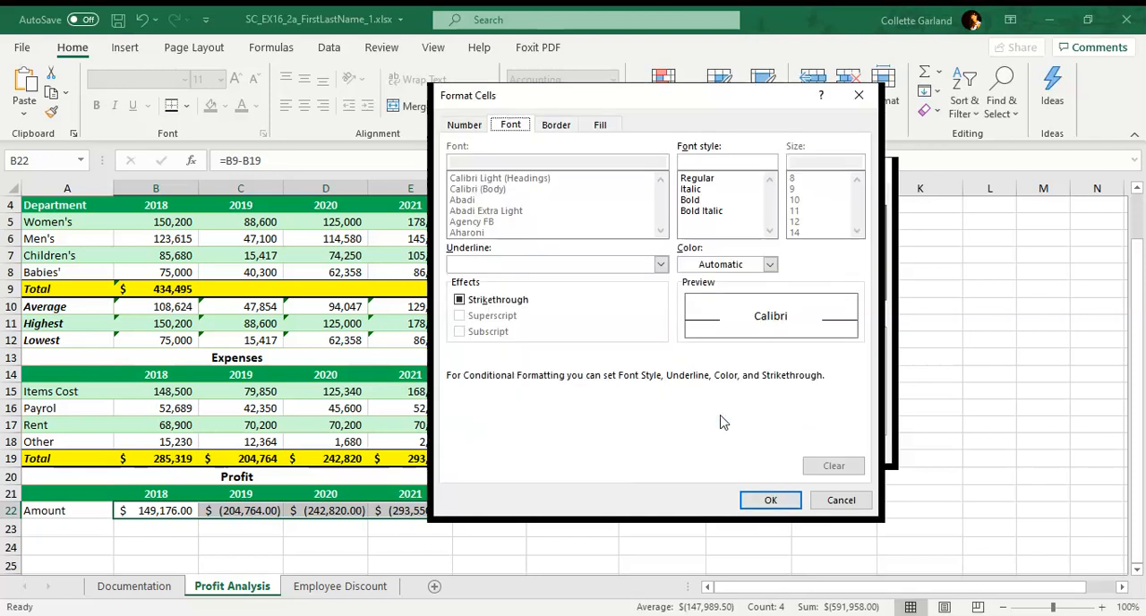
left_click(600, 124)
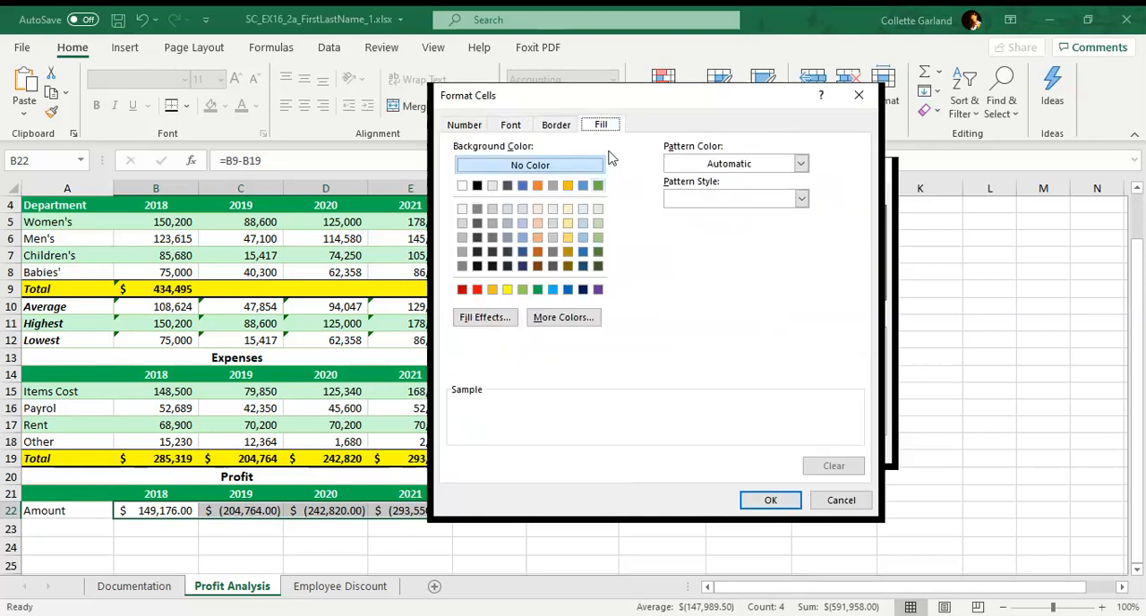
left_click(477, 289)
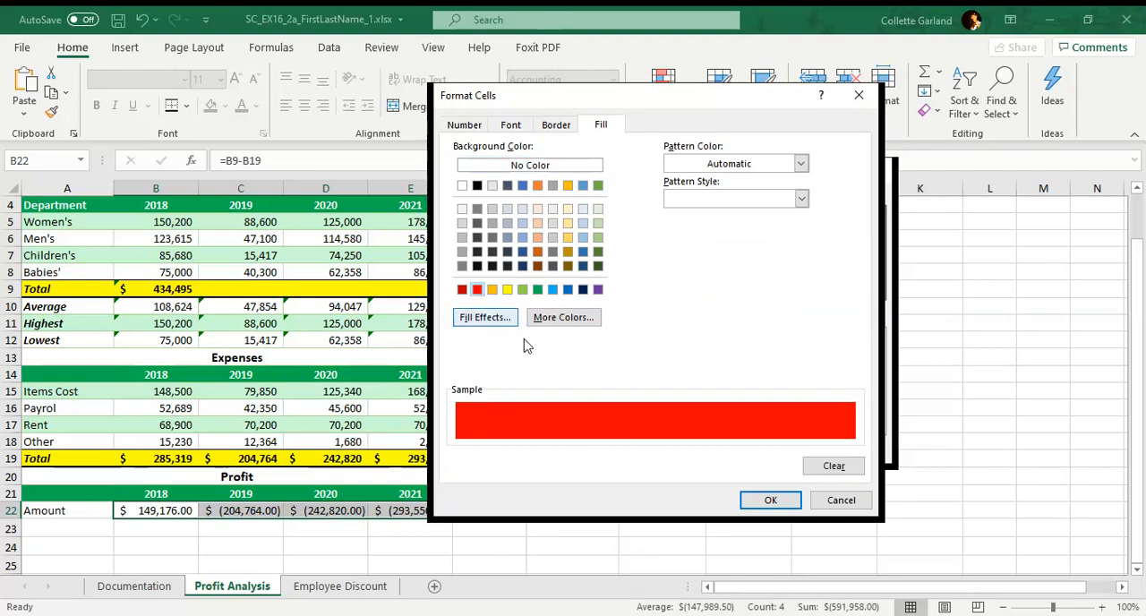
left_click(760, 500)
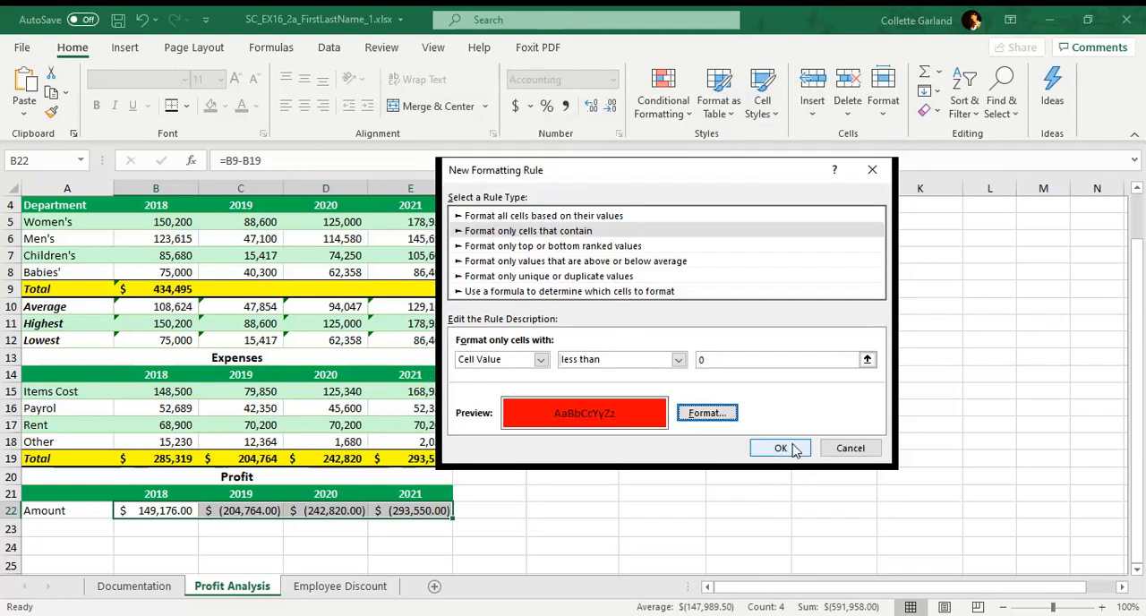
left_click(779, 448)
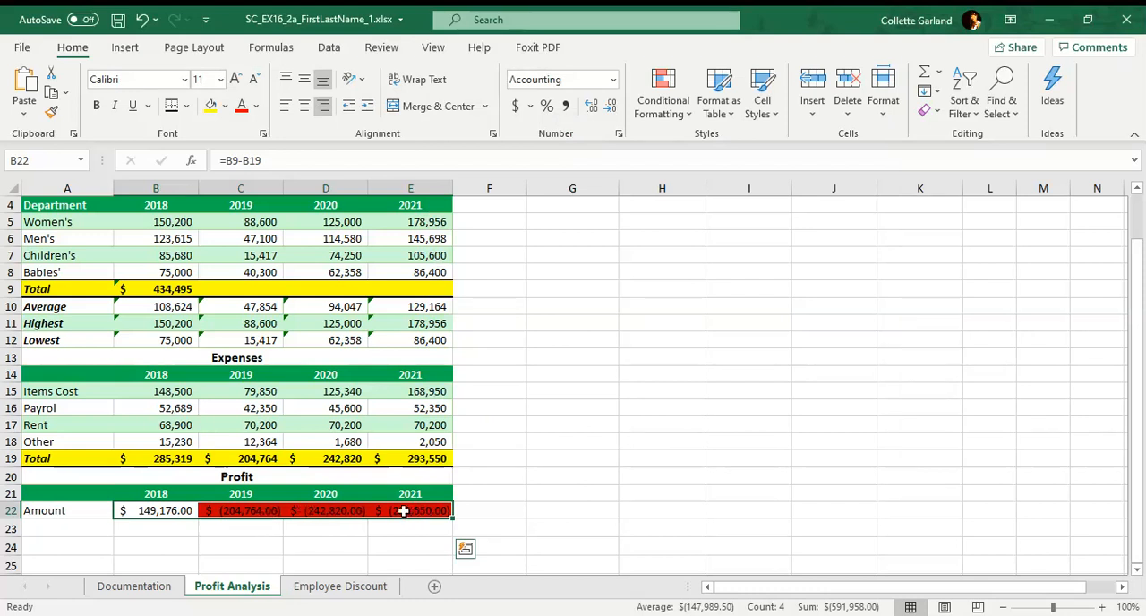
left_click(189, 530)
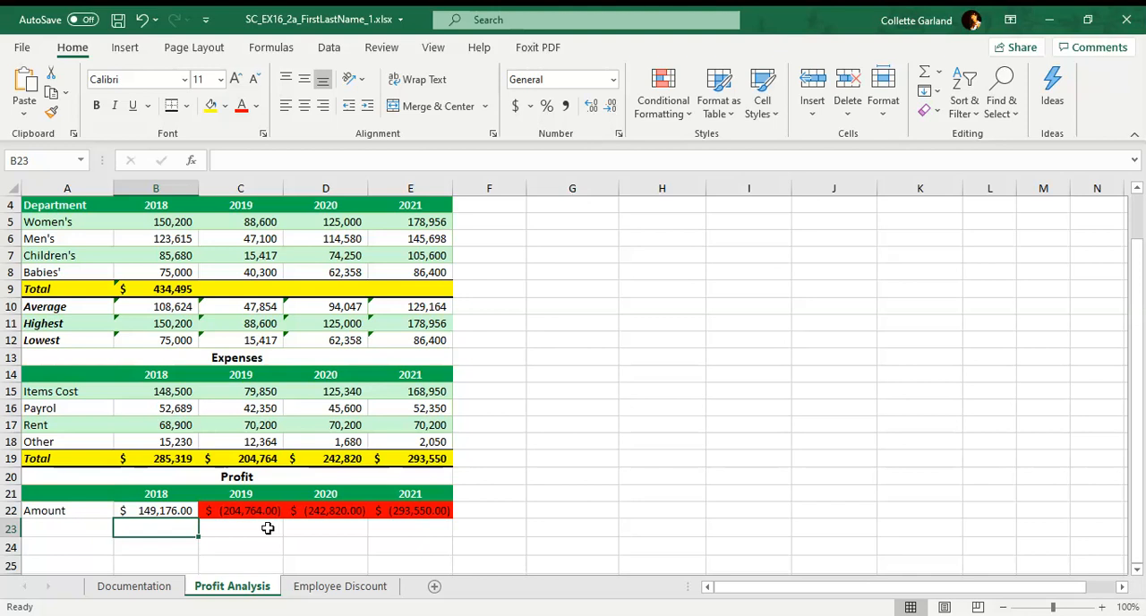
Set the Profit Analysis sheet's page orientation to Portrait and its margins to Narrow.
left_click(192, 50)
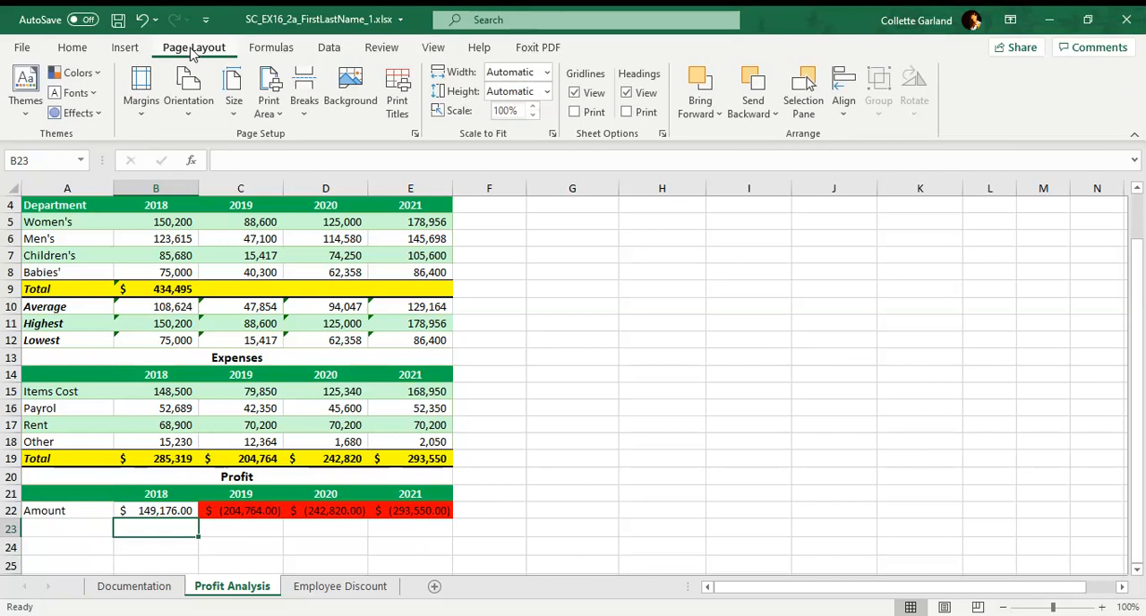
left_click(188, 90)
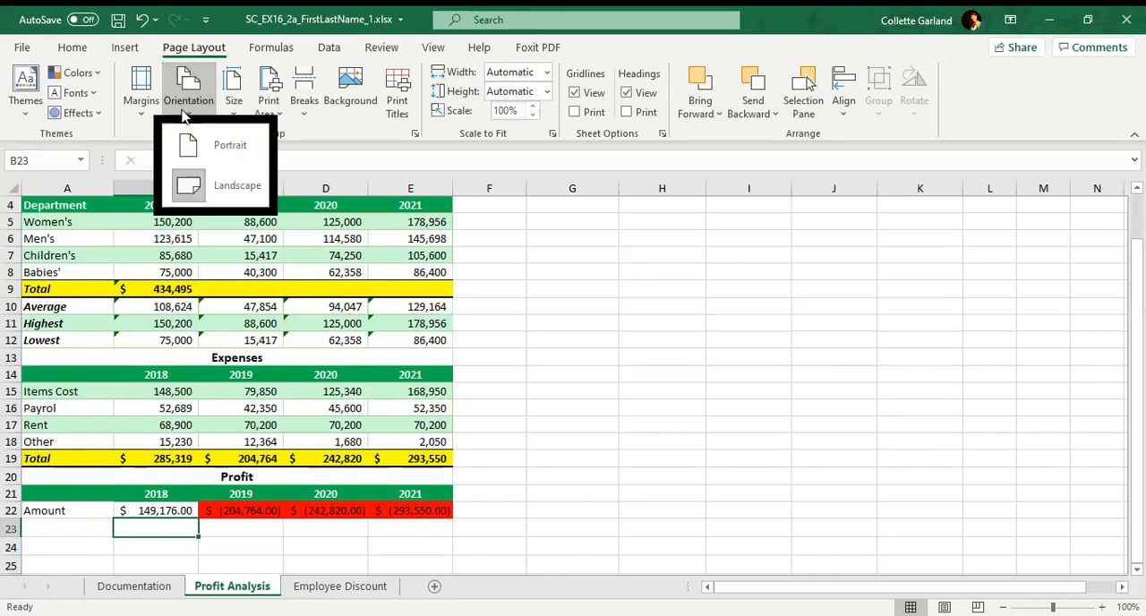
left_click(246, 159)
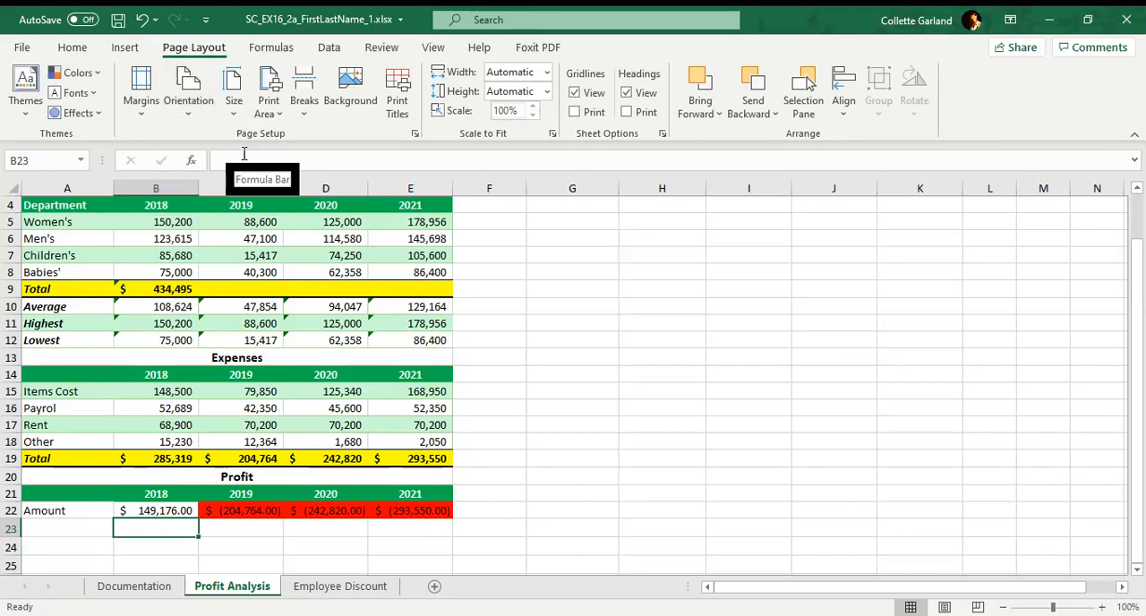
left_click(204, 101)
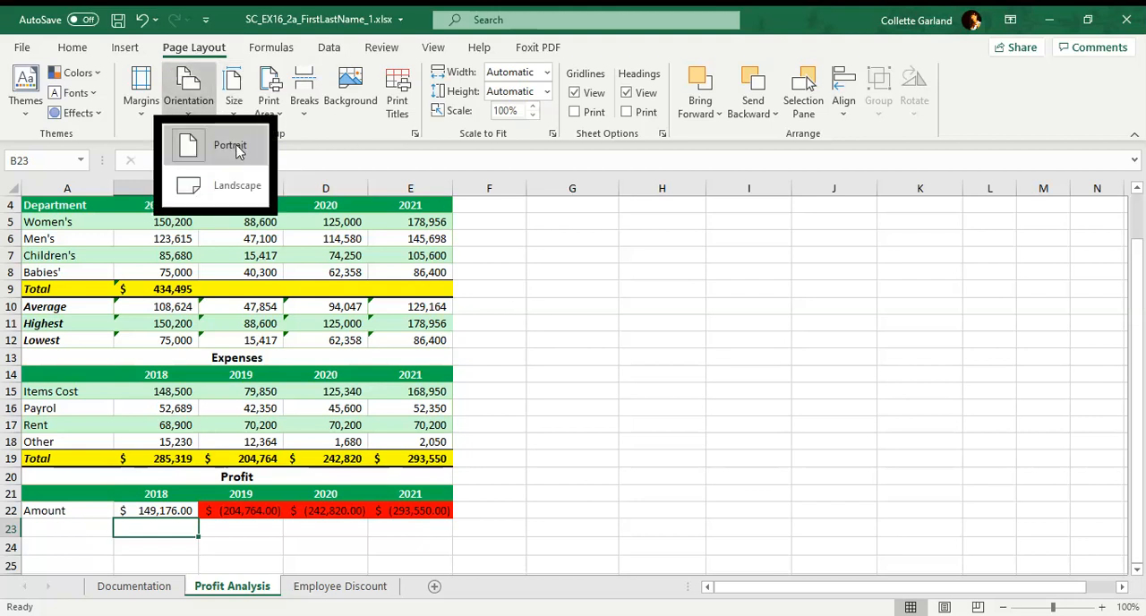
left_click(481, 276)
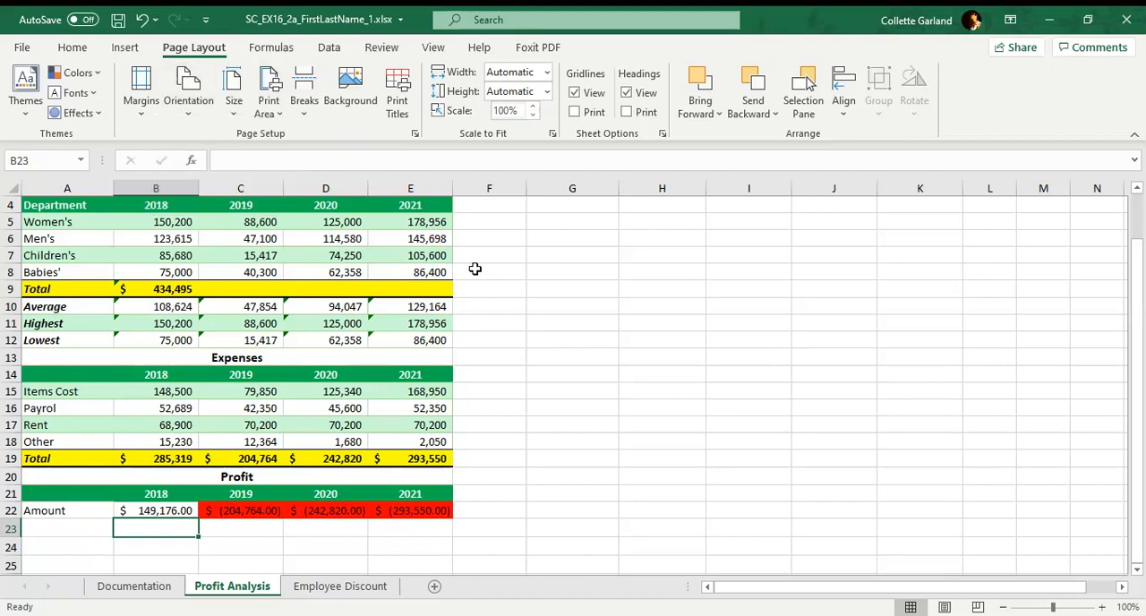
left_click(159, 122)
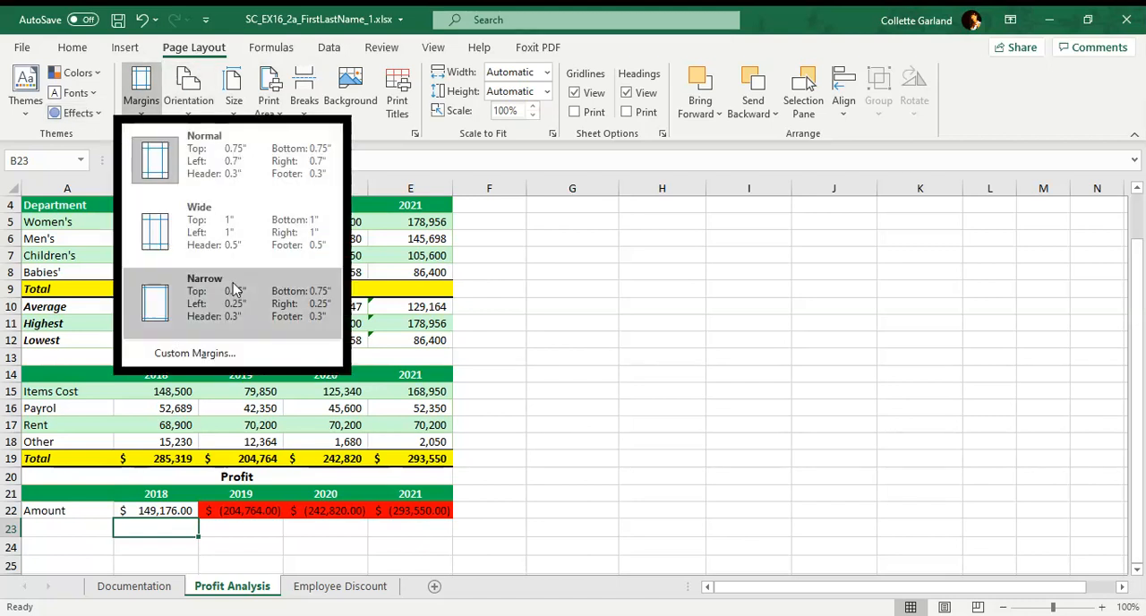
left_click(259, 286)
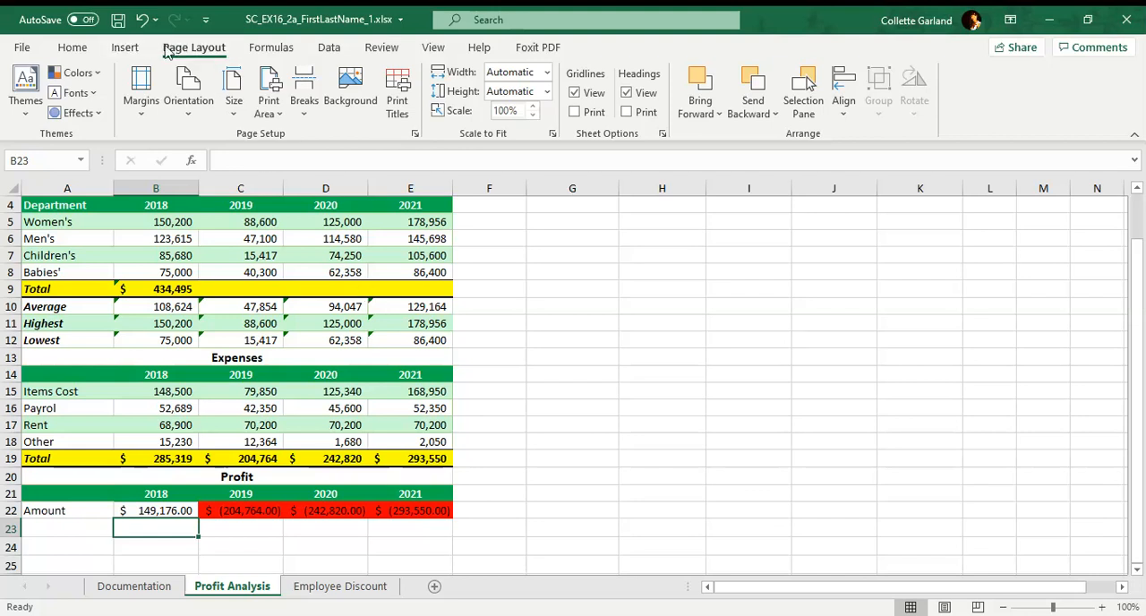
Show the sheet in Page Layout view and enter "Rough Stitch Clothing Profit Analysis" in the center header section.
left_click(432, 49)
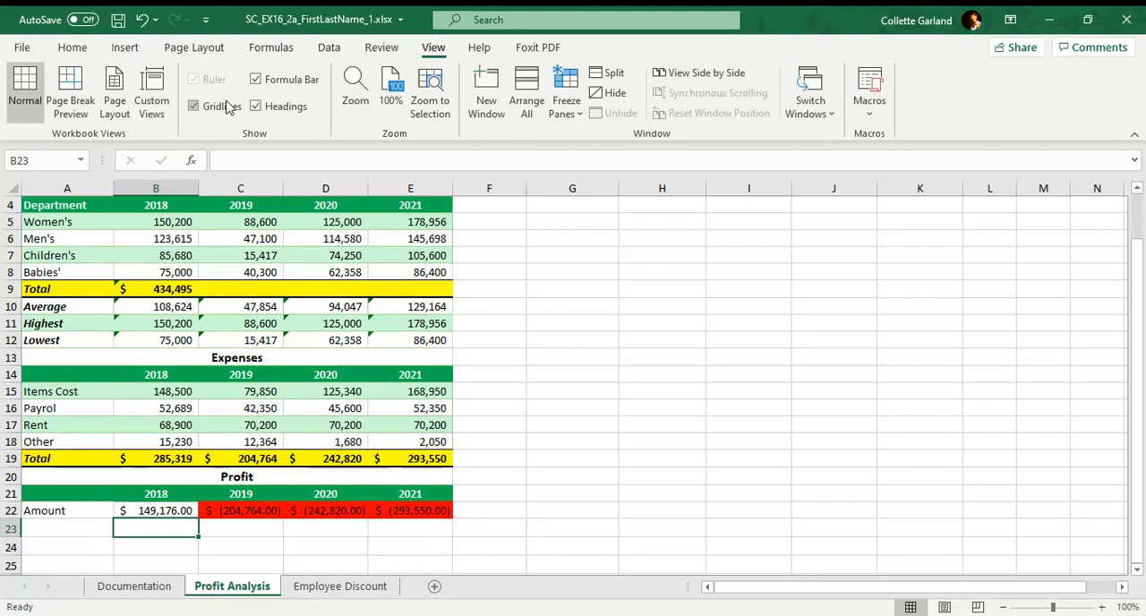
left_click(113, 106)
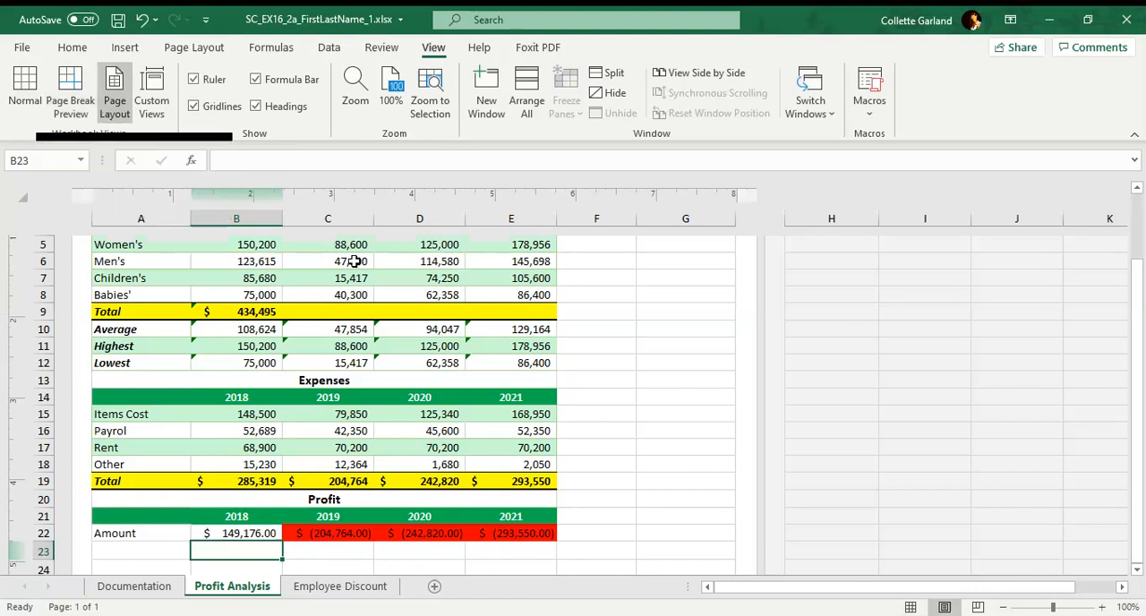
scroll(376, 275, "up", 3)
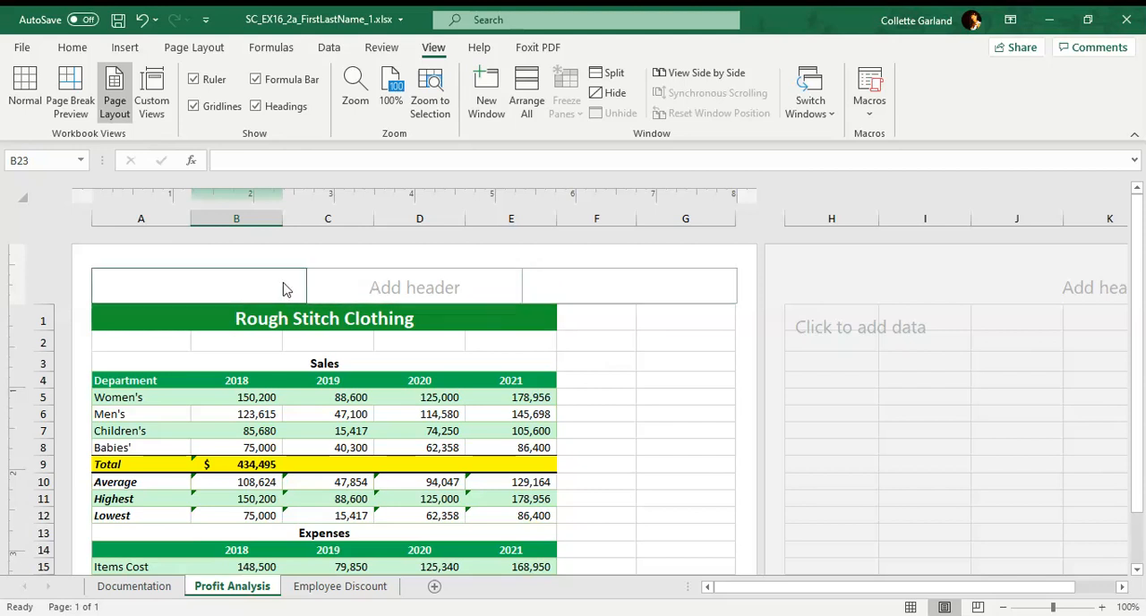
left_click(431, 287)
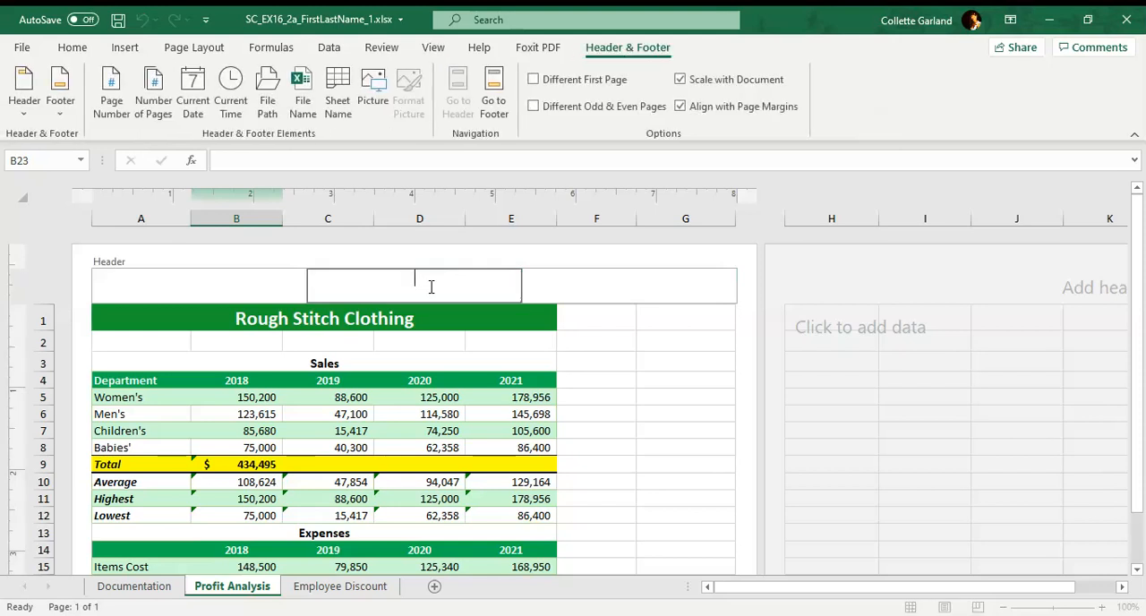
type("Ro")
key("BackSpace")
type("ough Stitch Clothing Profit")
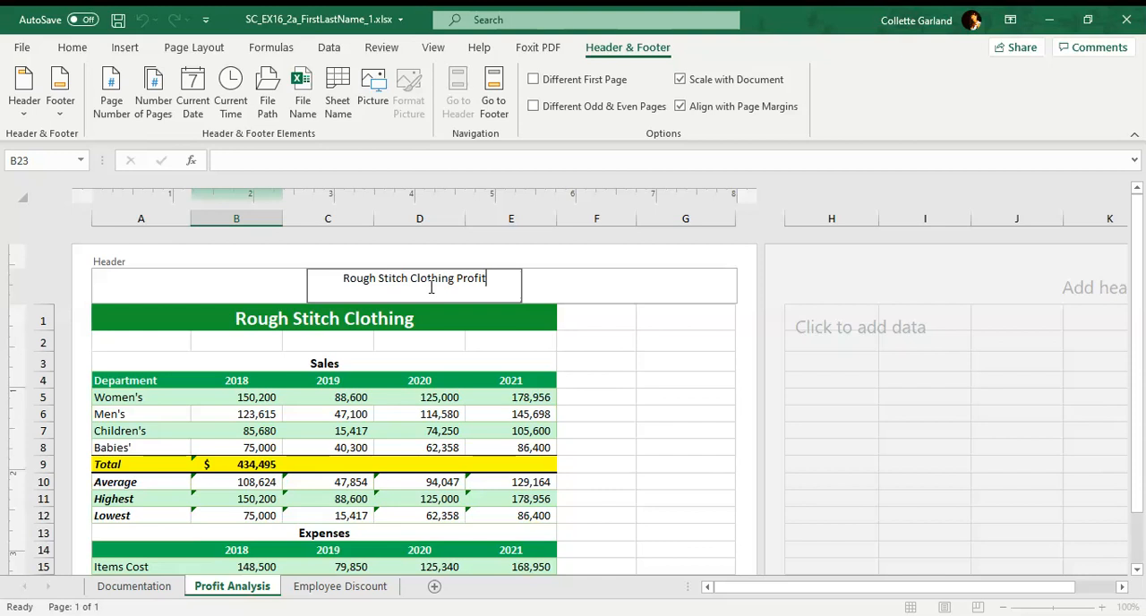
type(" Analysis")
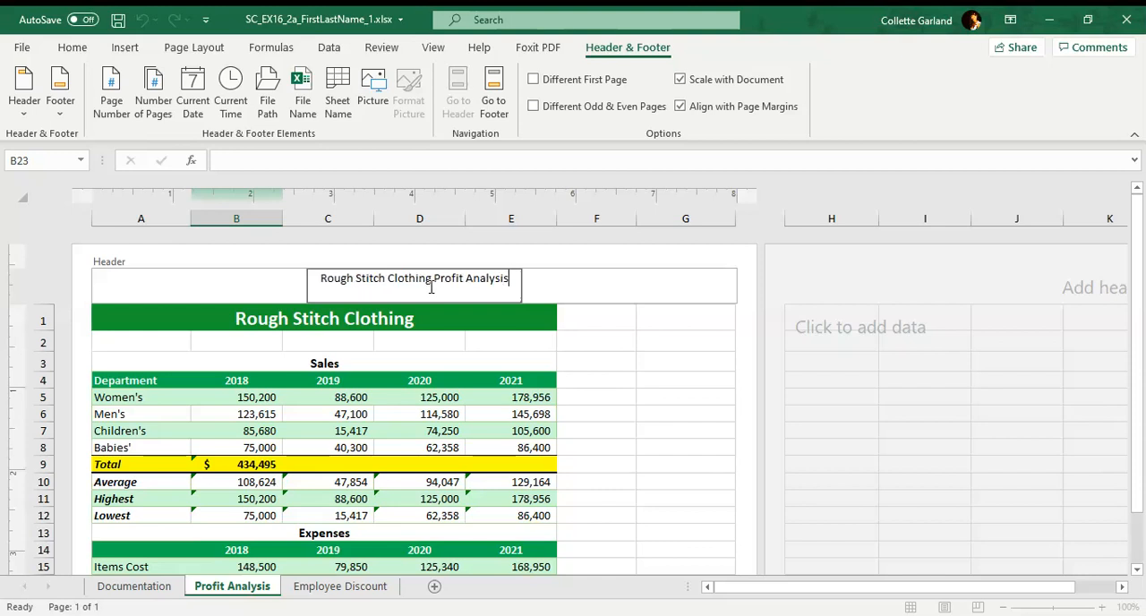
Finish editing the header and return the worksheet to Normal view.
left_click(589, 299)
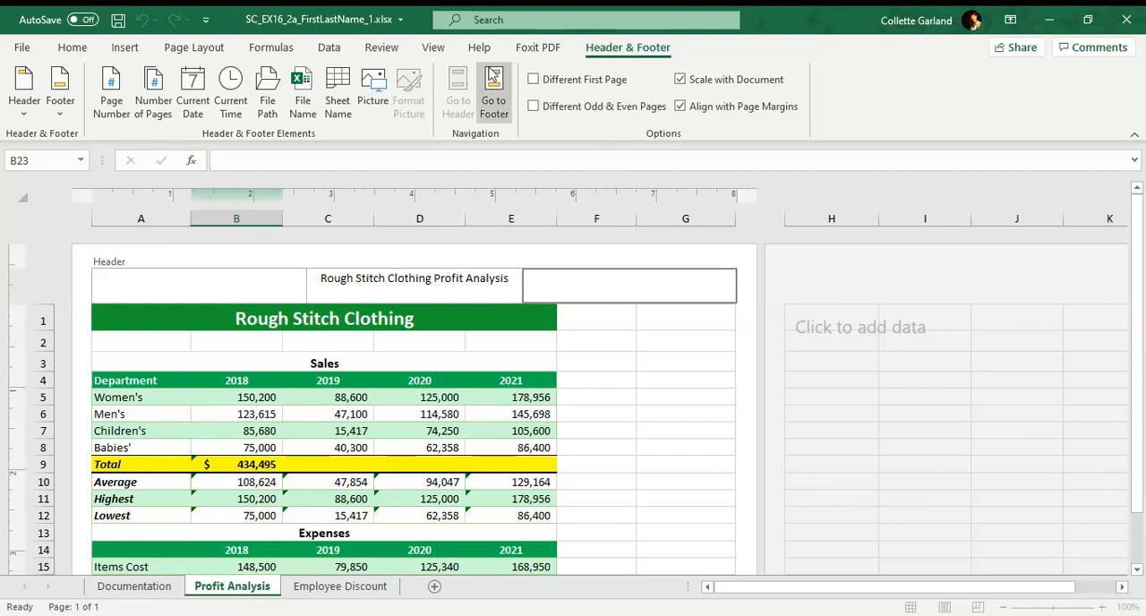
left_click(426, 51)
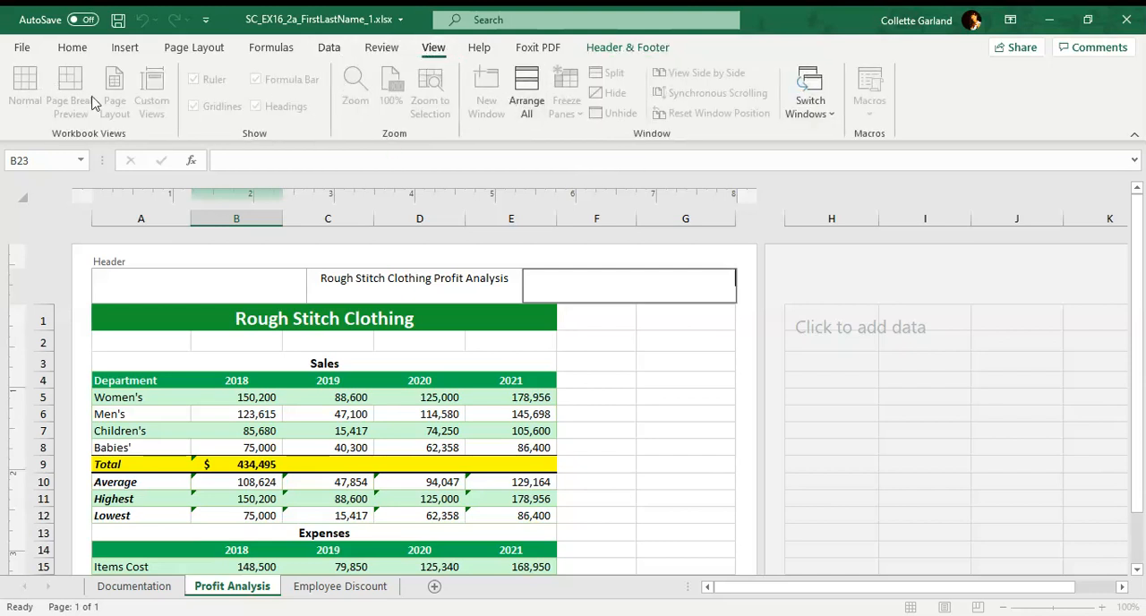
left_click(650, 52)
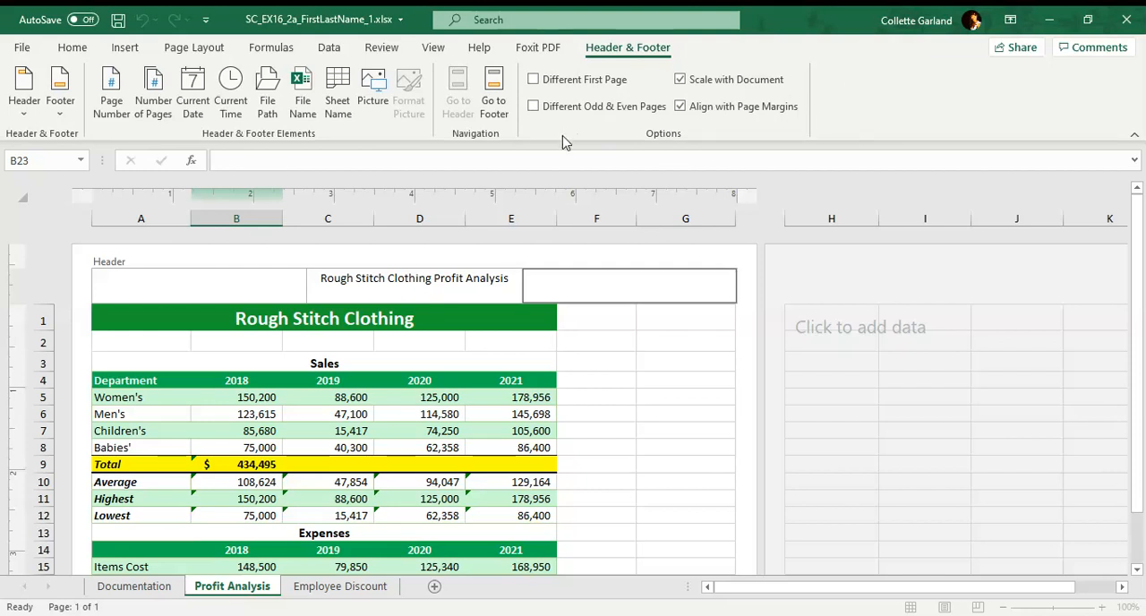
left_click(455, 367)
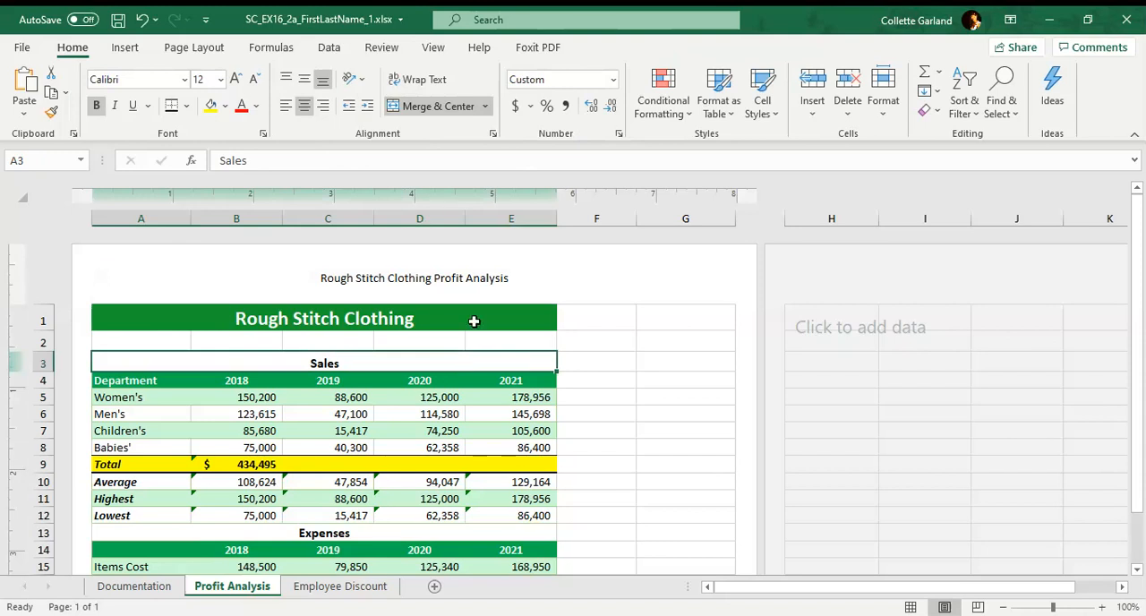
left_click(434, 48)
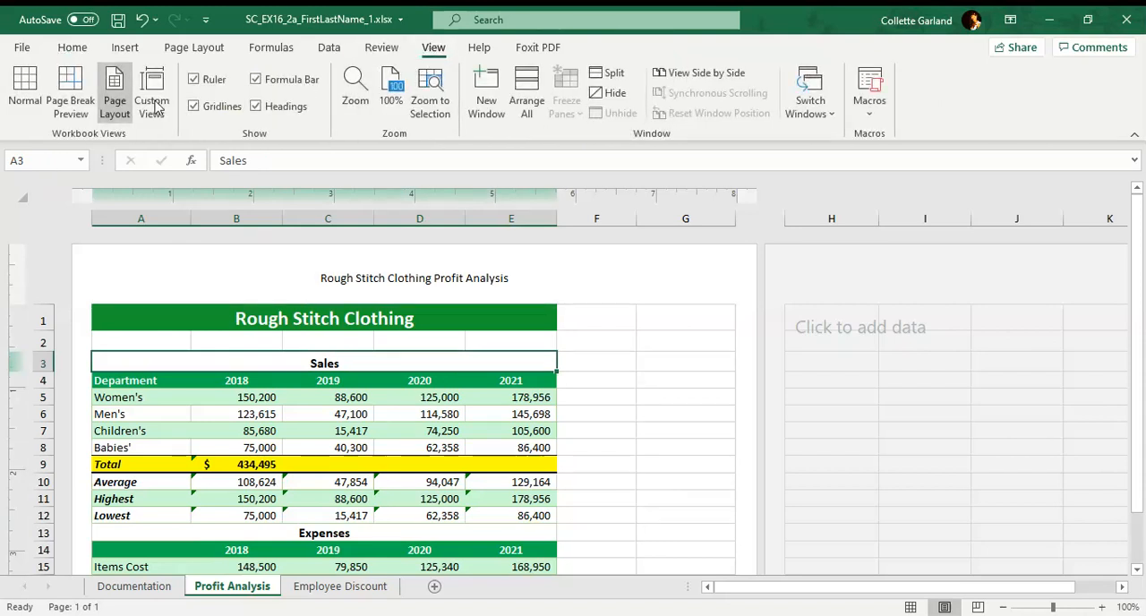
left_click(25, 90)
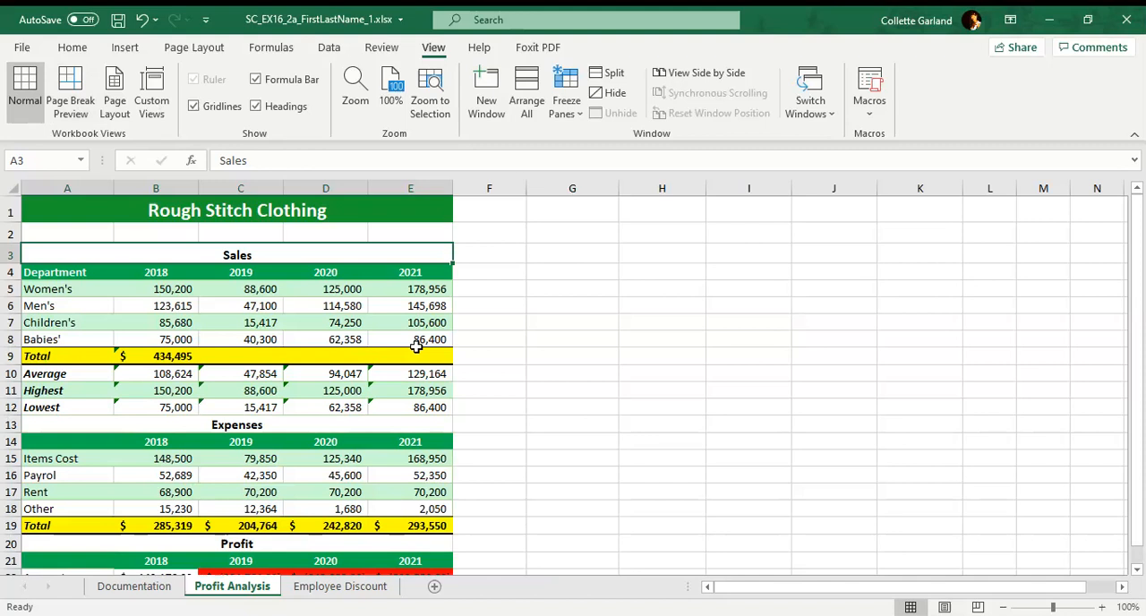
Spell-check the worksheet from cell A1 and correct "Payrol" in A16 to "Payroll".
left_click(111, 225)
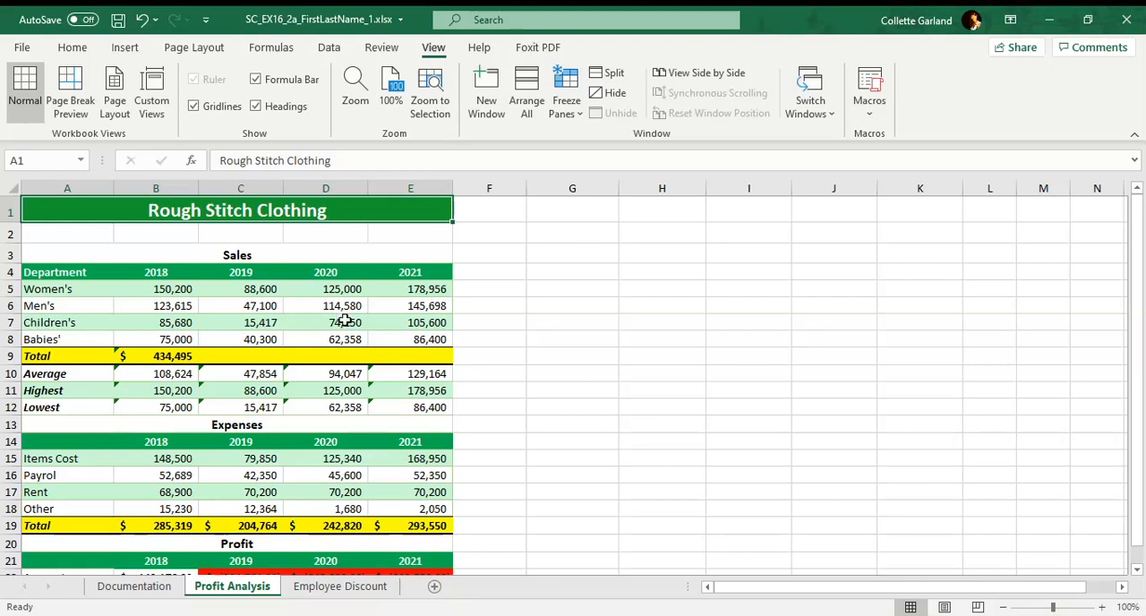
left_click(385, 49)
left_click(36, 87)
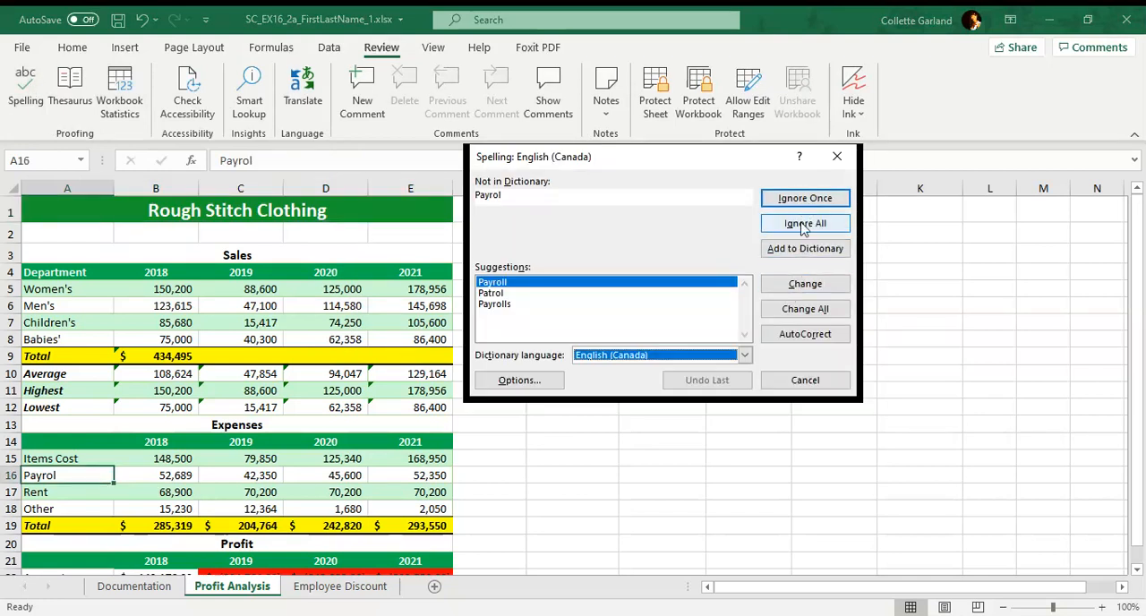
left_click(794, 284)
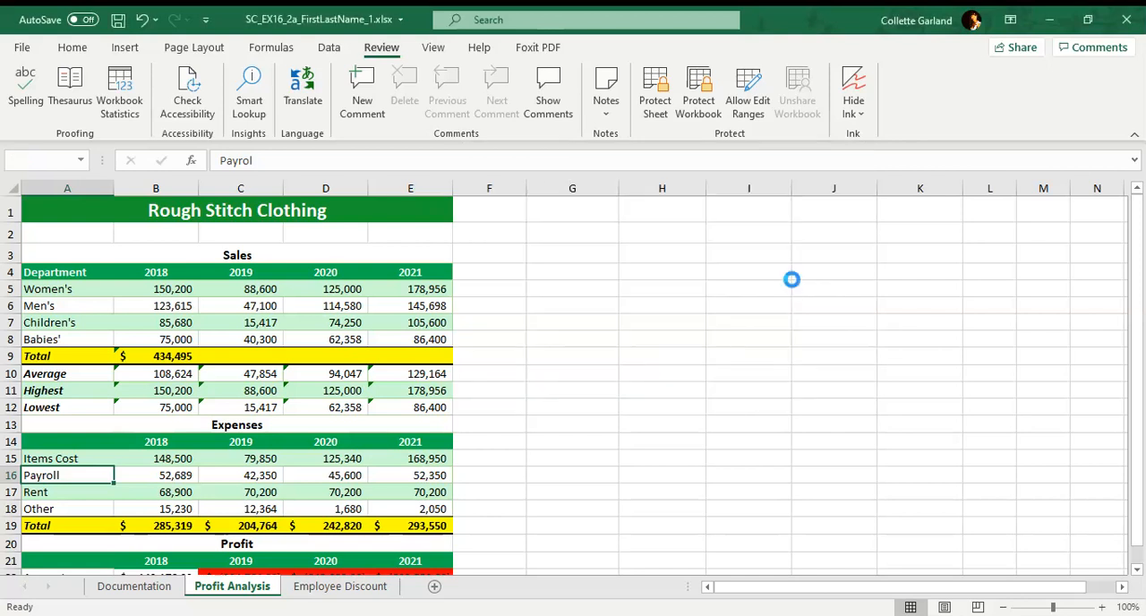
On the Employee Discount sheet, enter the second employee's ID in D4 following D3's initials-department-code pattern, and select the range D3:D7.
left_click(577, 369)
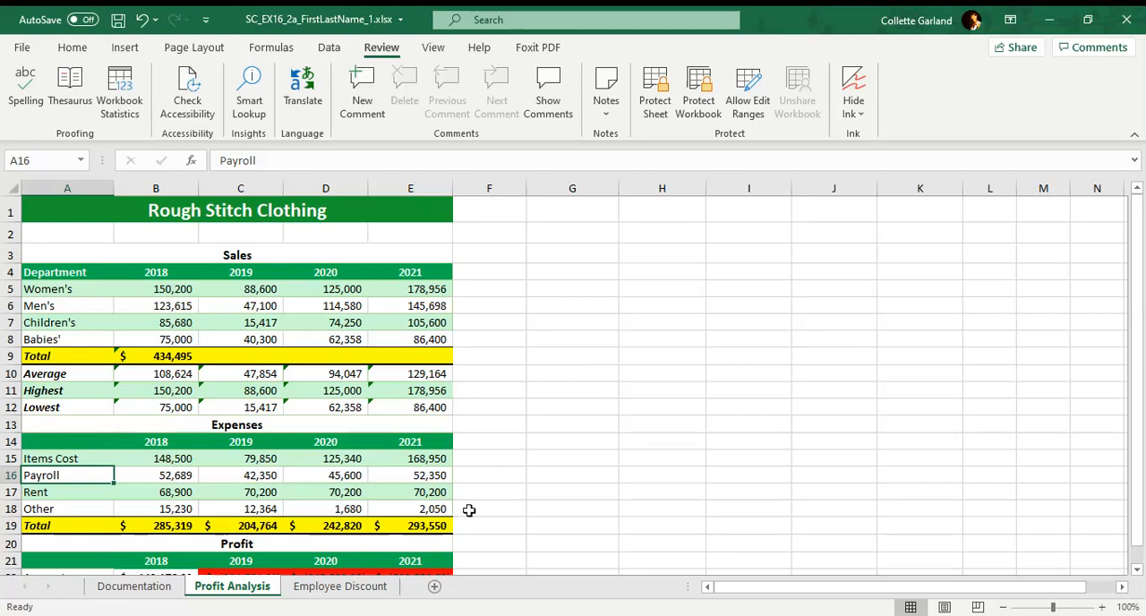
left_click(378, 591)
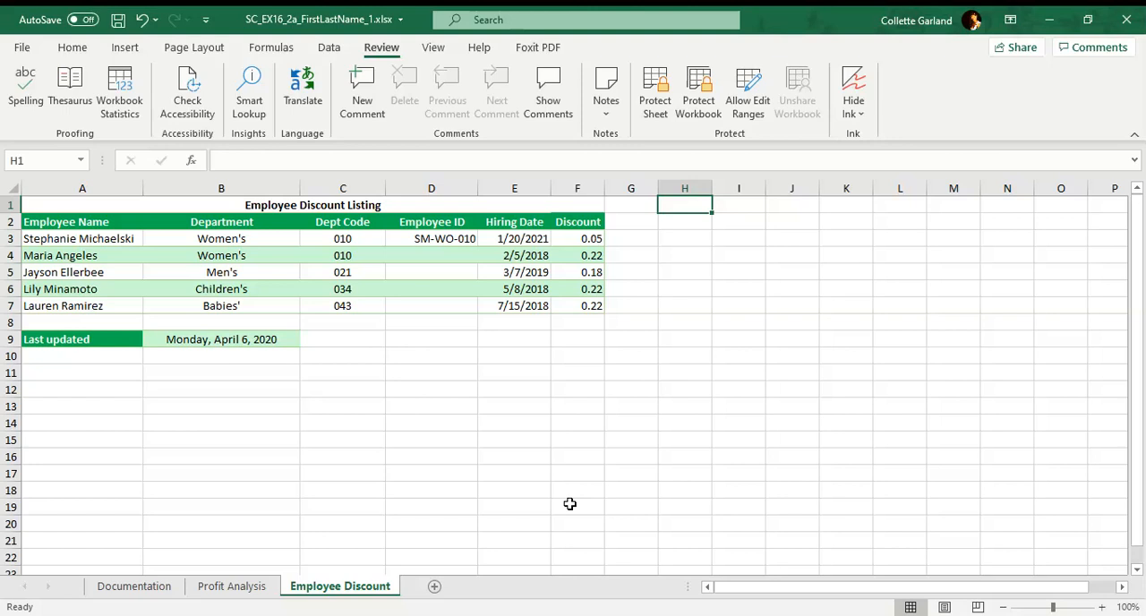
left_click(434, 257)
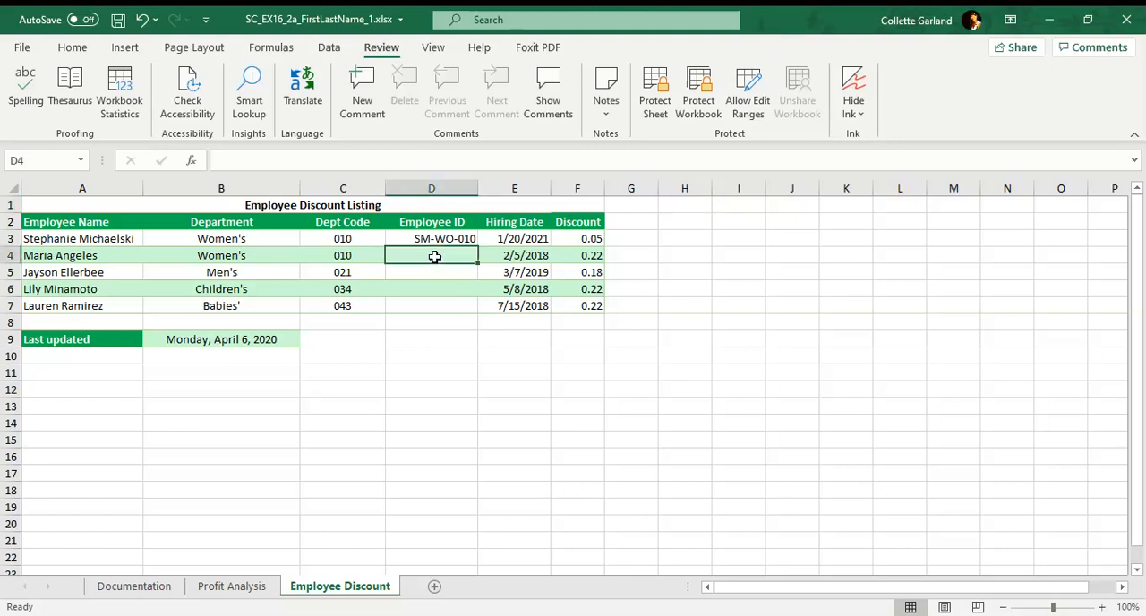
type("M")
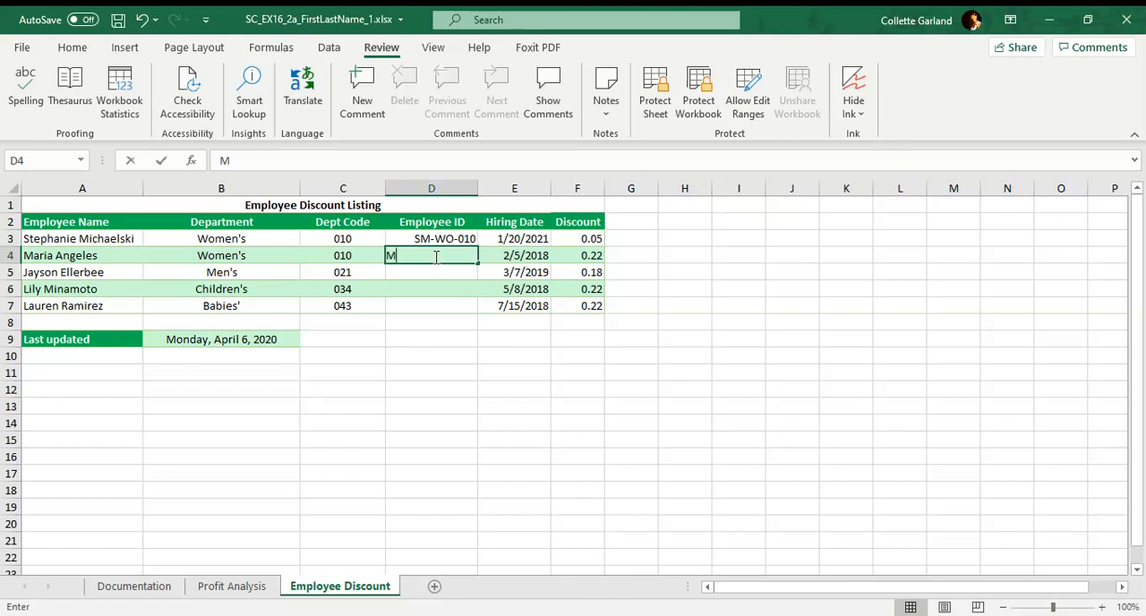
type("A-Wo")
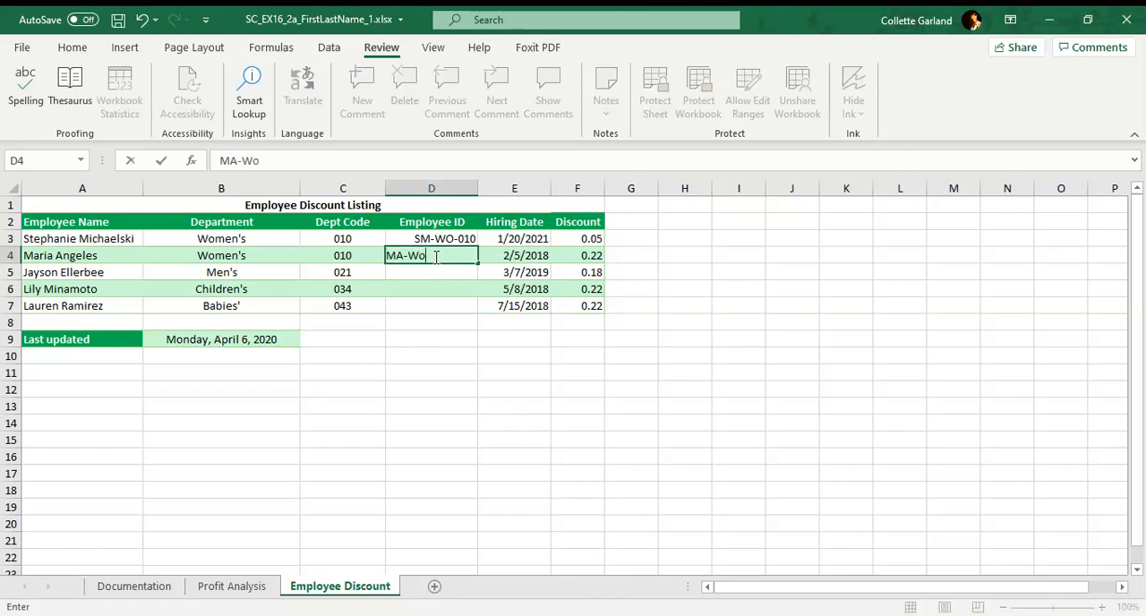
key("BackSpace")
type("O-010")
left_click(451, 271)
left_click_drag(466, 240, 465, 303)
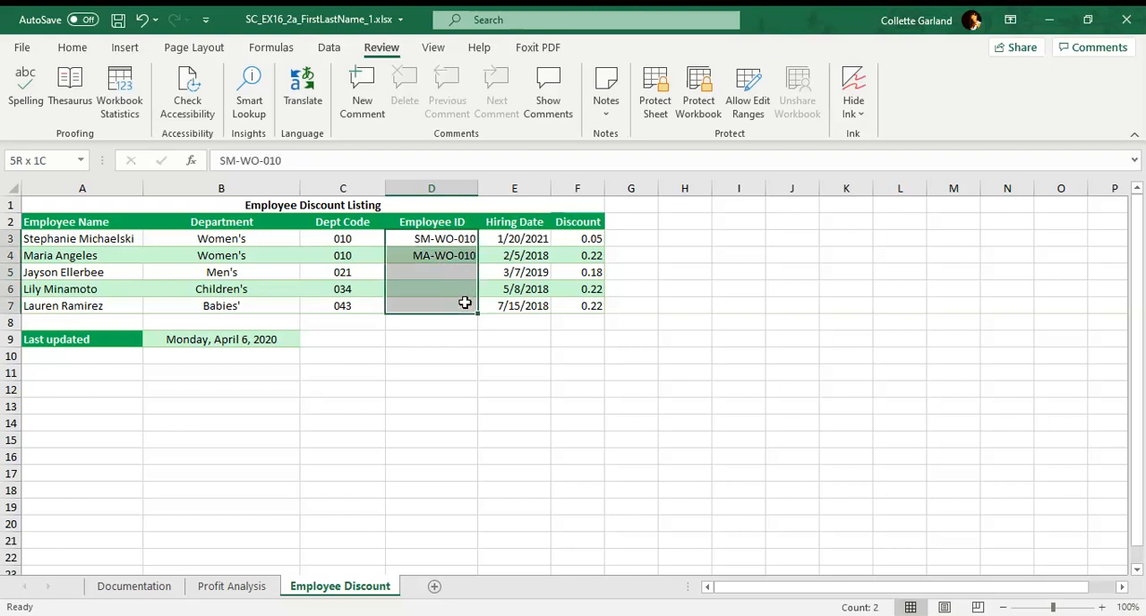
left_click_drag(464, 303, 465, 304)
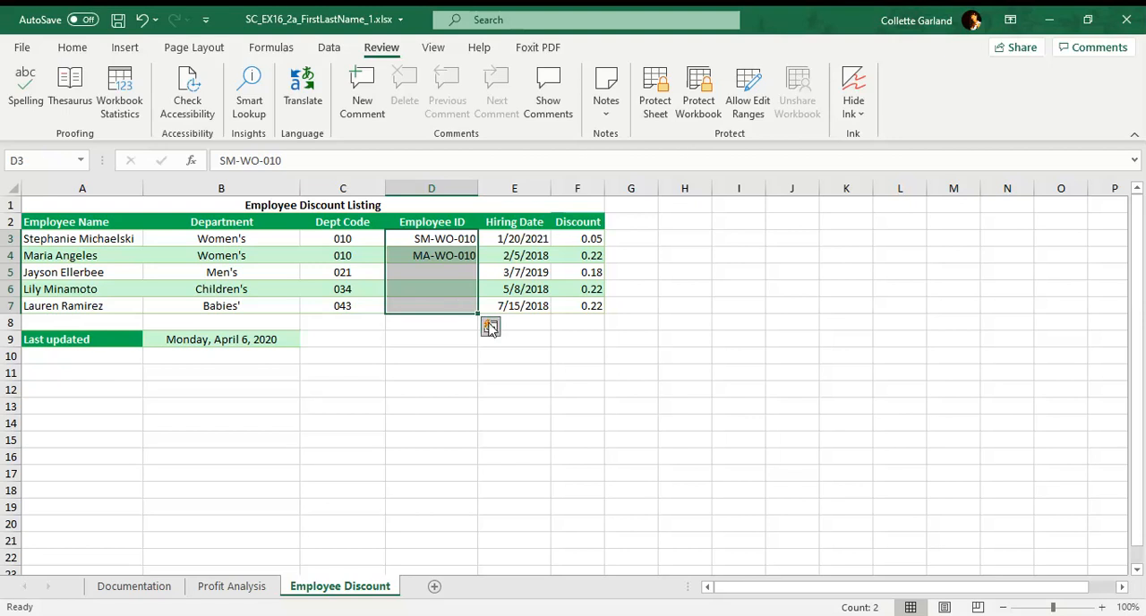
left_click(490, 327)
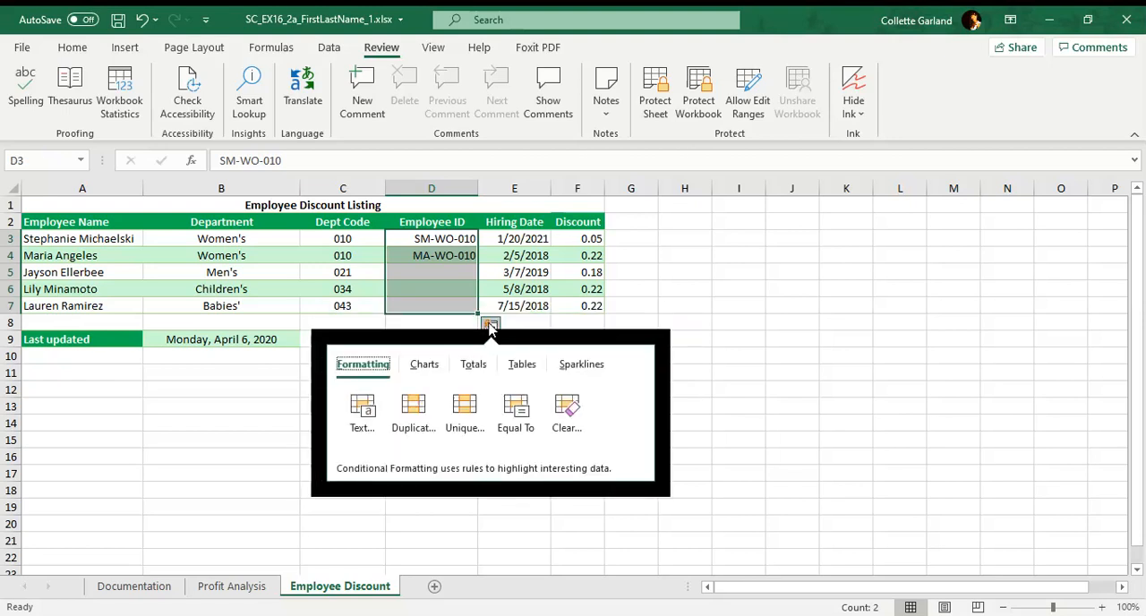
left_click(491, 328)
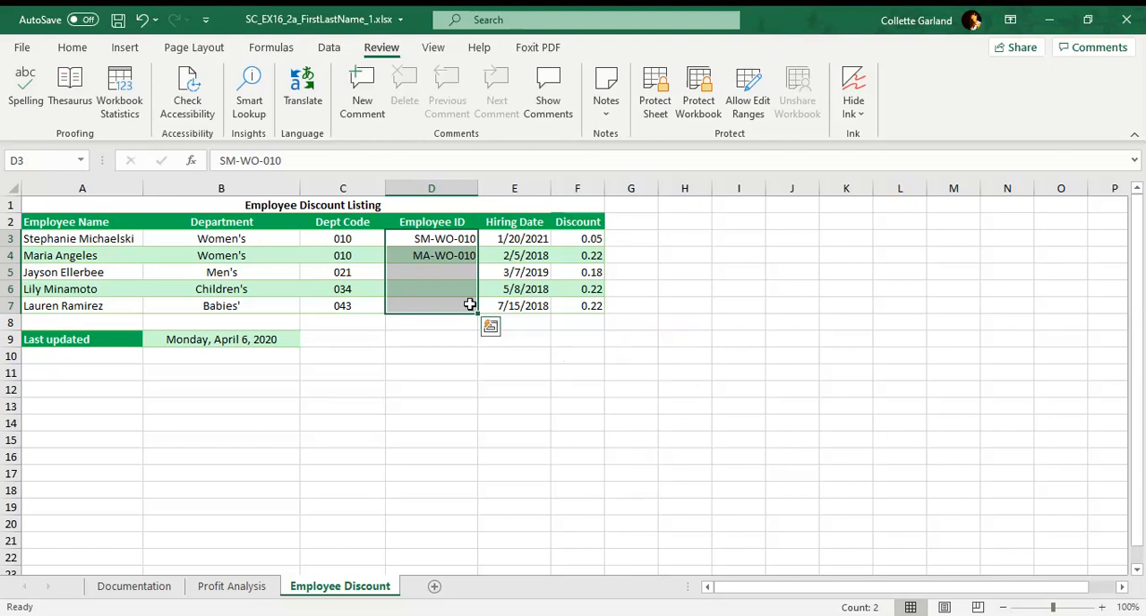
left_click(73, 47)
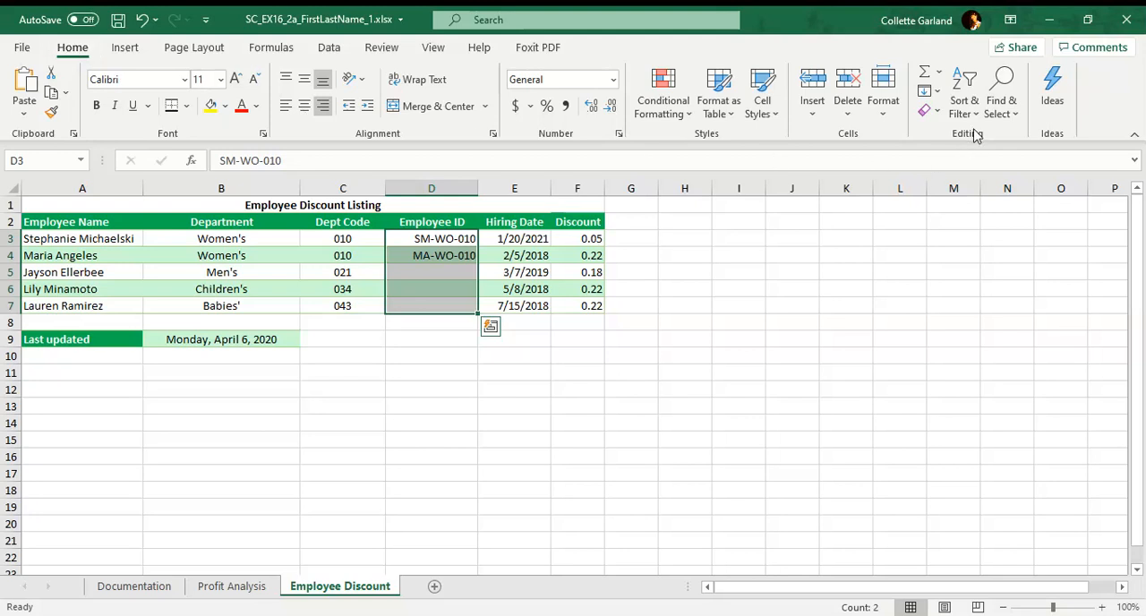
left_click(884, 112)
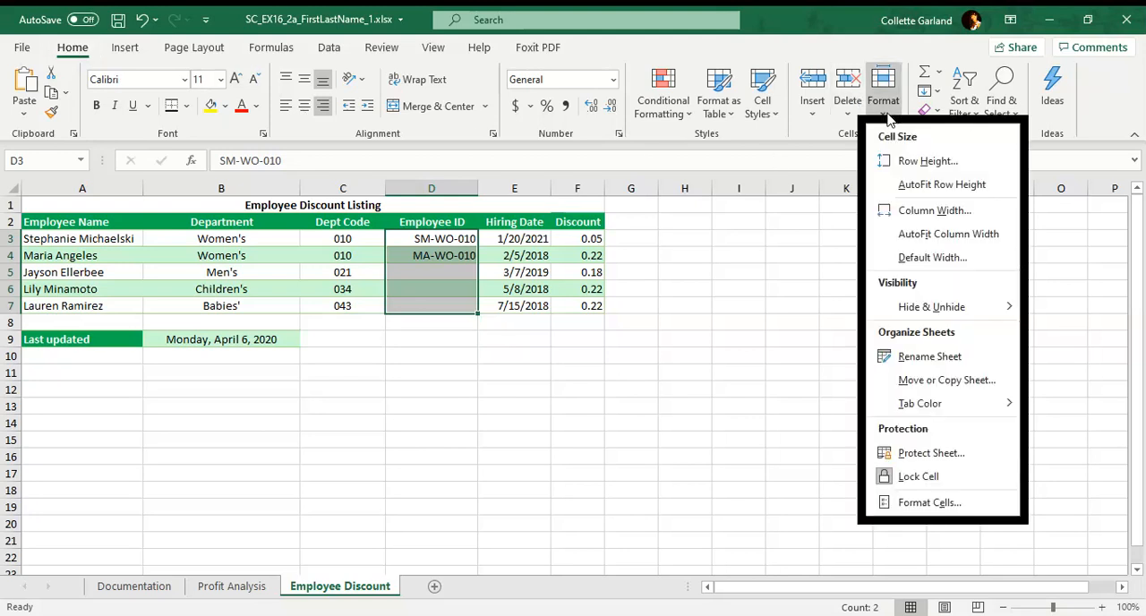
left_click(888, 117)
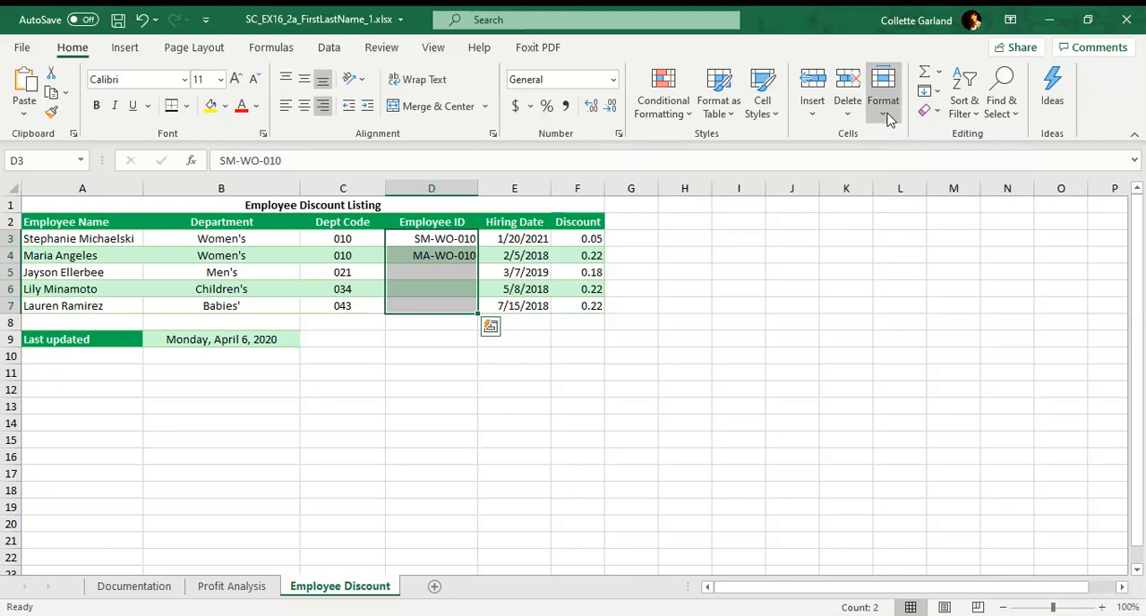
left_click(958, 120)
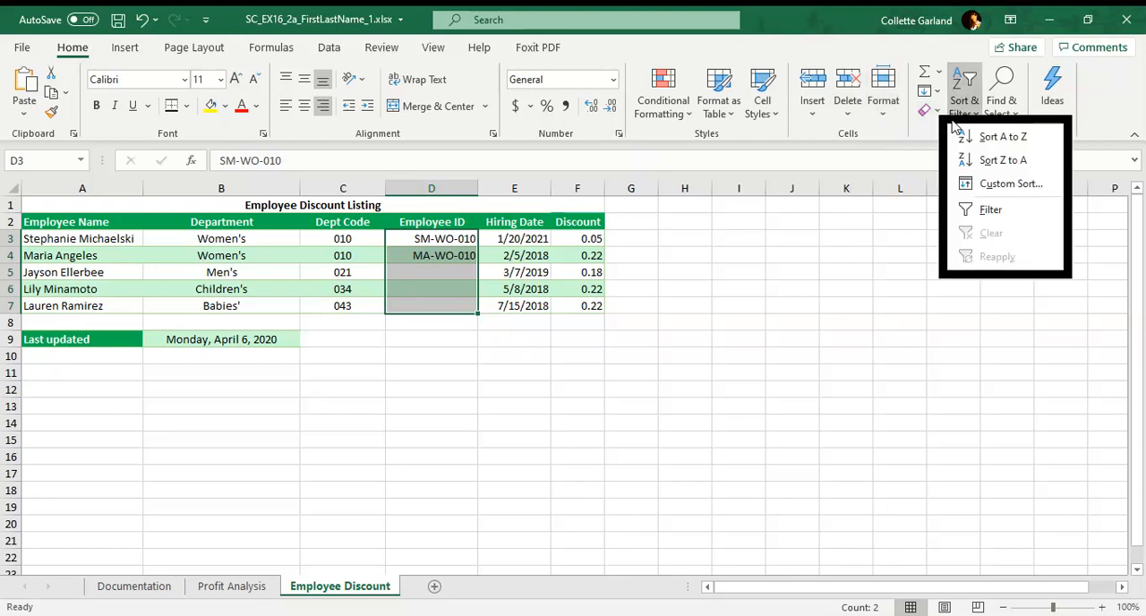
left_click(955, 126)
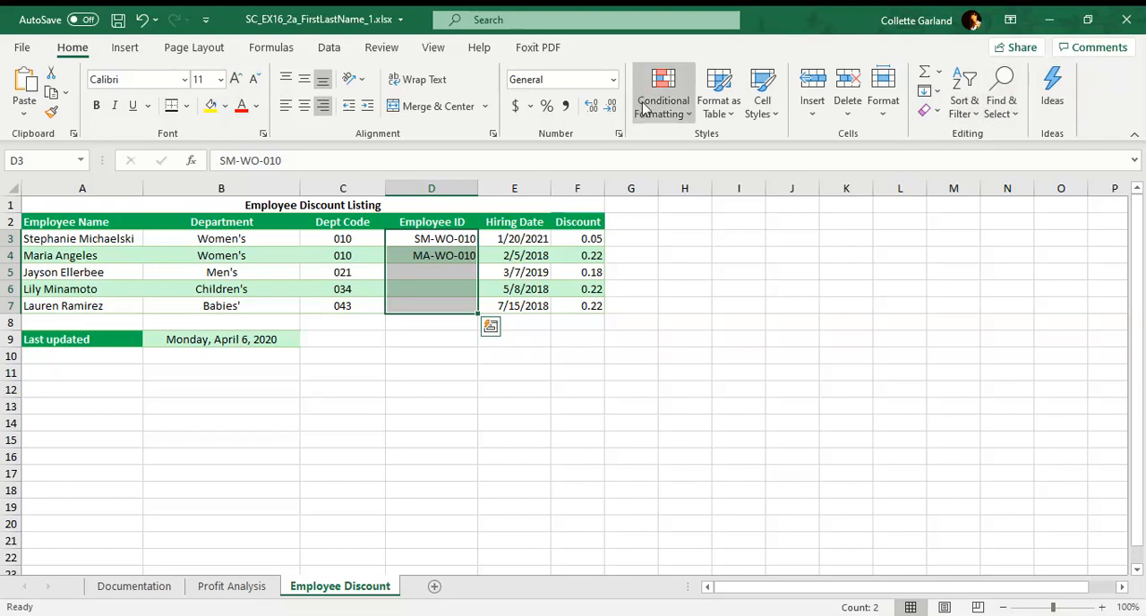
left_click(124, 48)
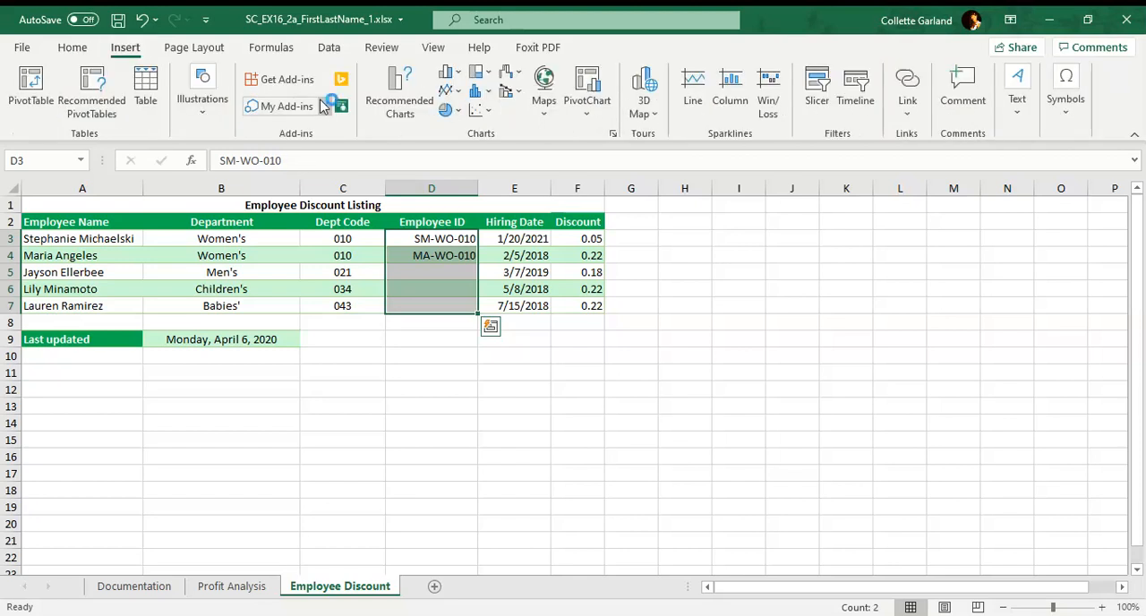
left_click(200, 49)
left_click(278, 55)
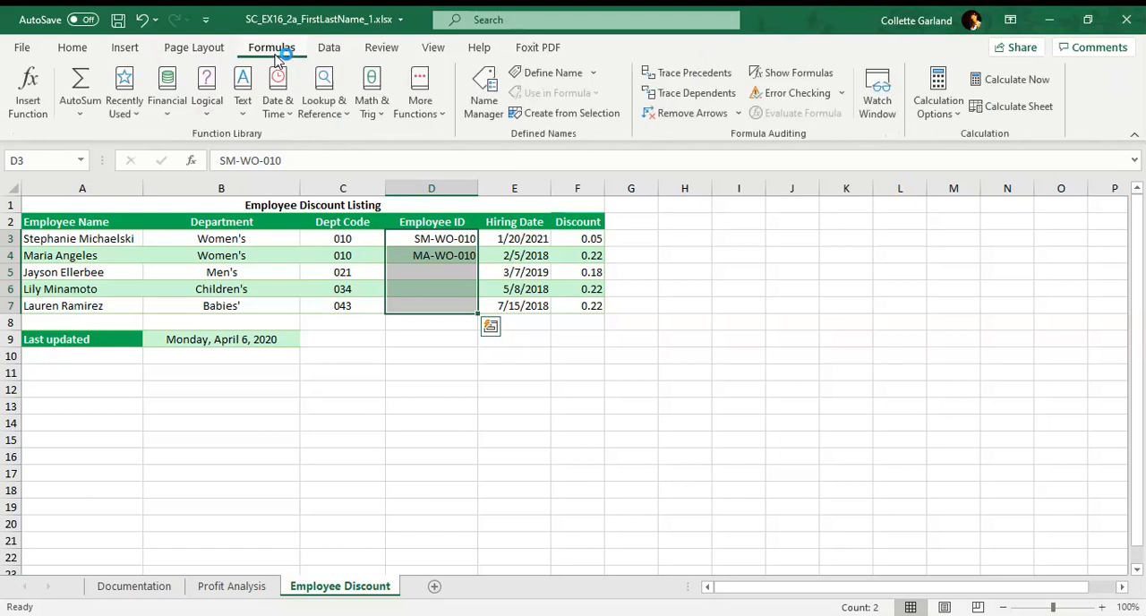
left_click(322, 53)
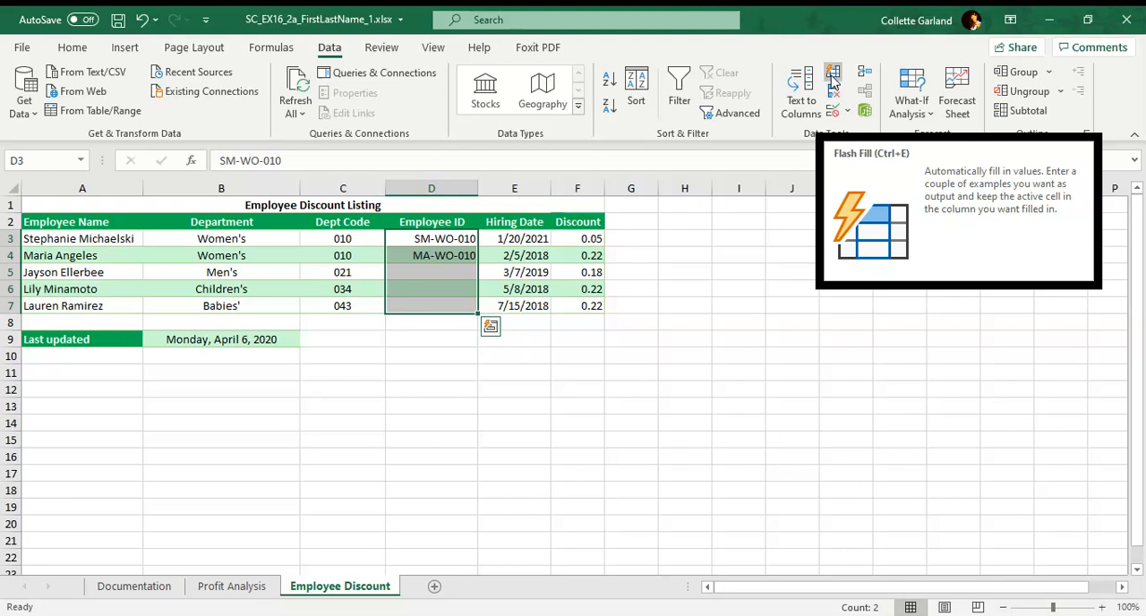
left_click(86, 53)
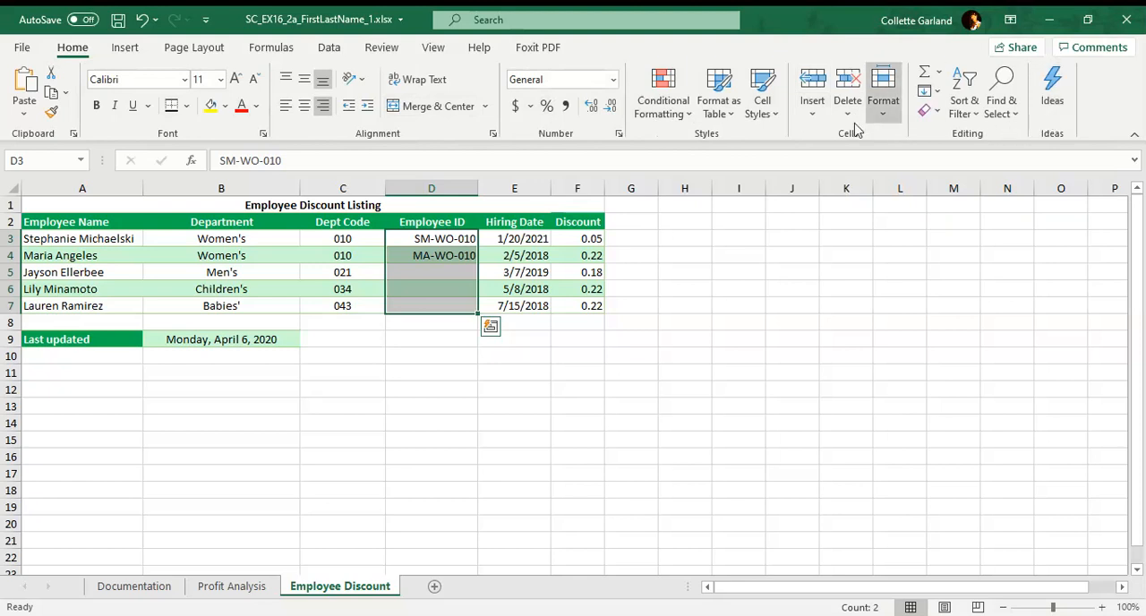
left_click(126, 51)
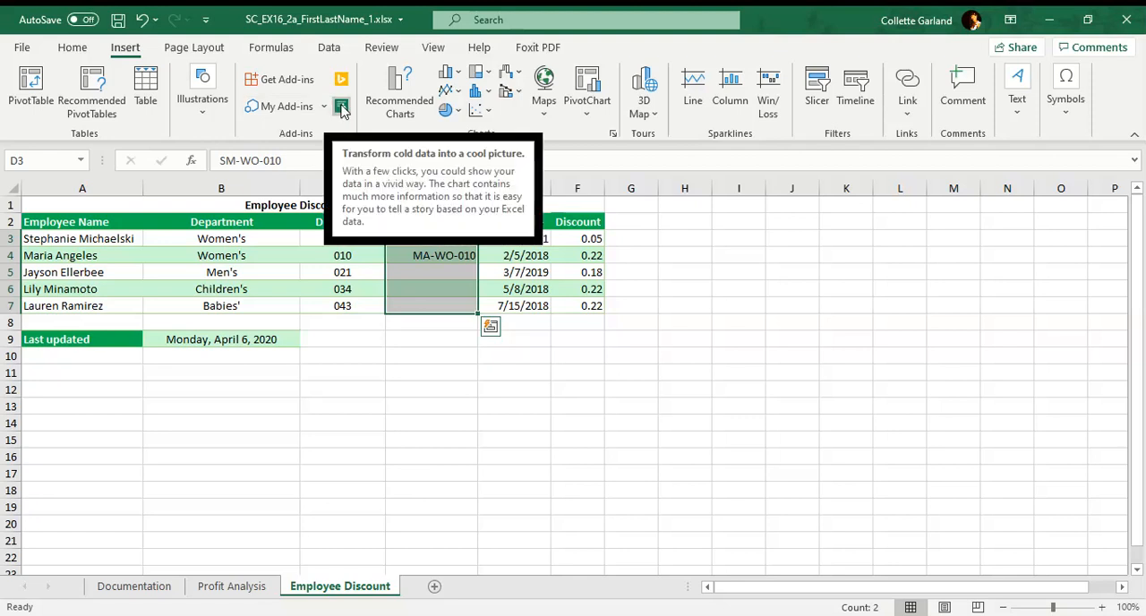
Flash Fill the selected Employee ID range D3:D7 and review the IDs against the names, departments and department codes.
left_click(325, 52)
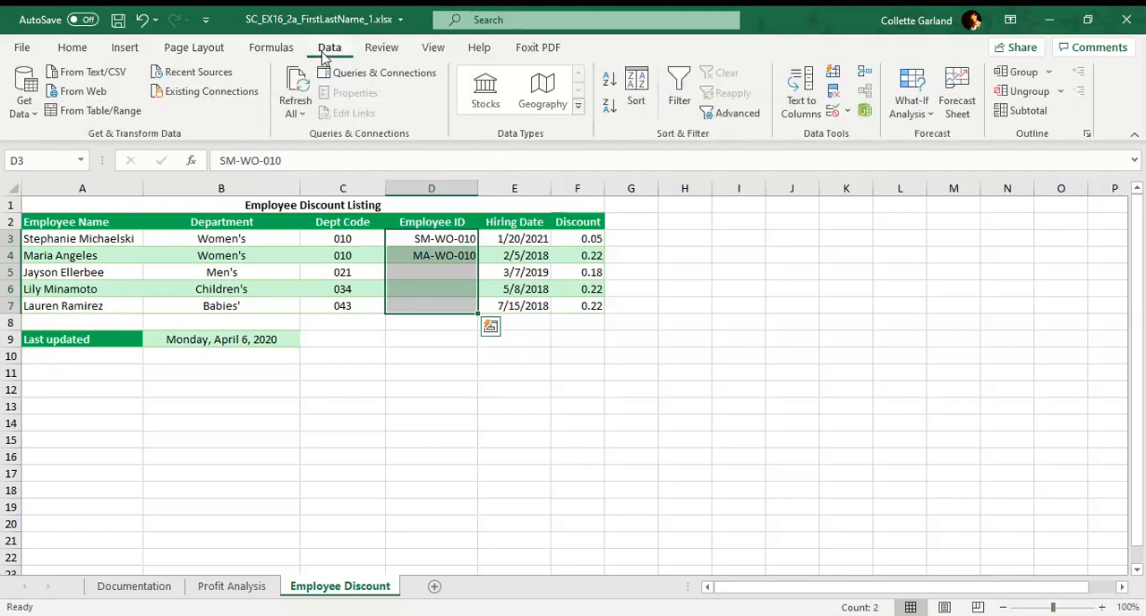
left_click(833, 76)
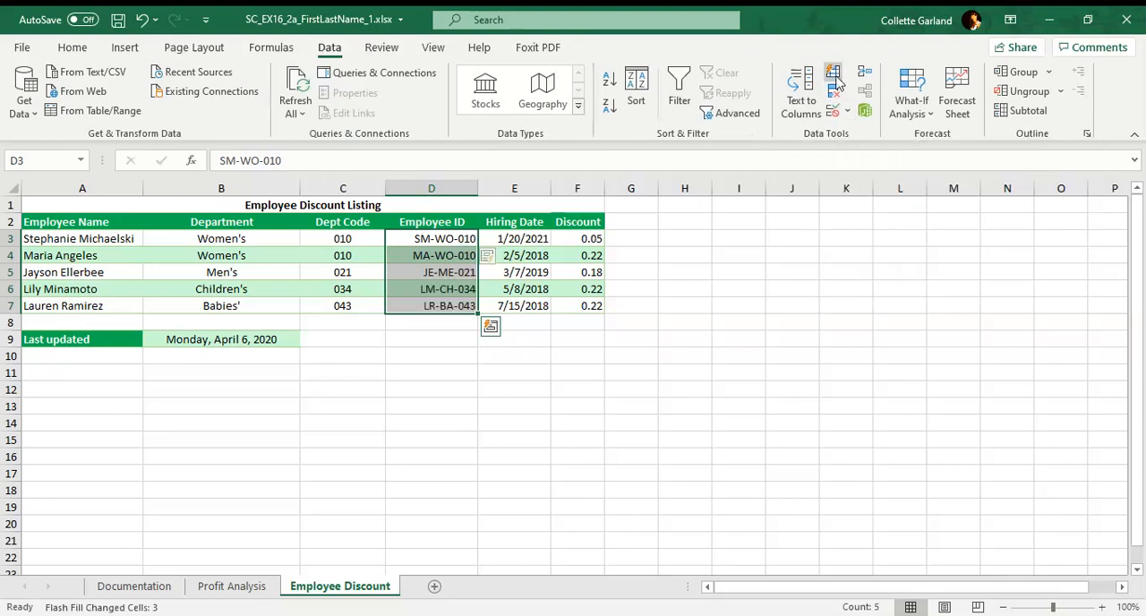
left_click(463, 254)
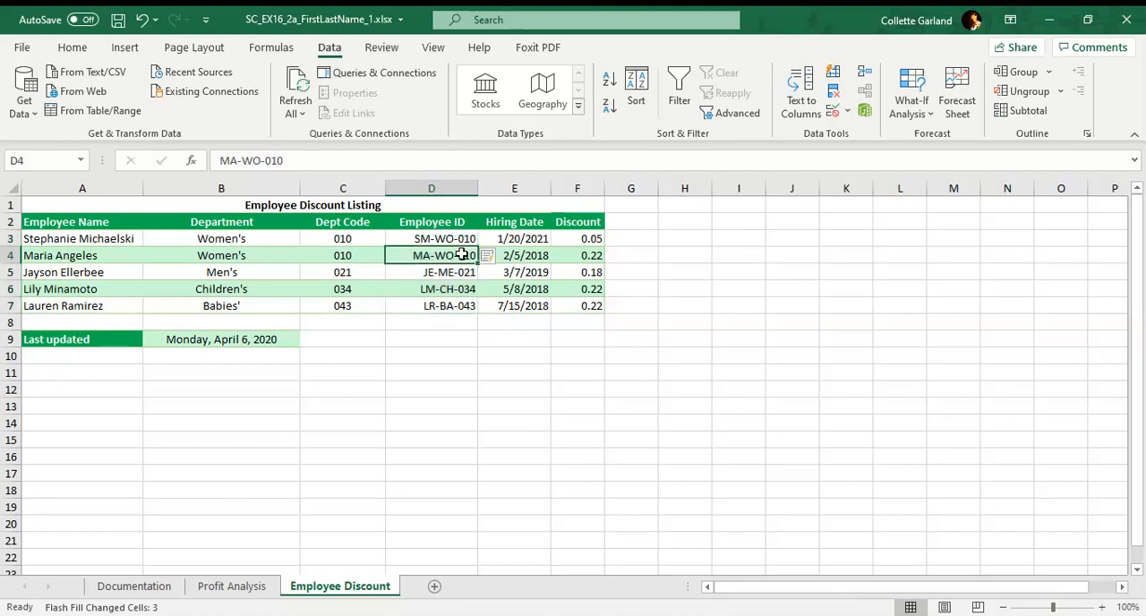
left_click(81, 256)
left_click(207, 257)
left_click(313, 256)
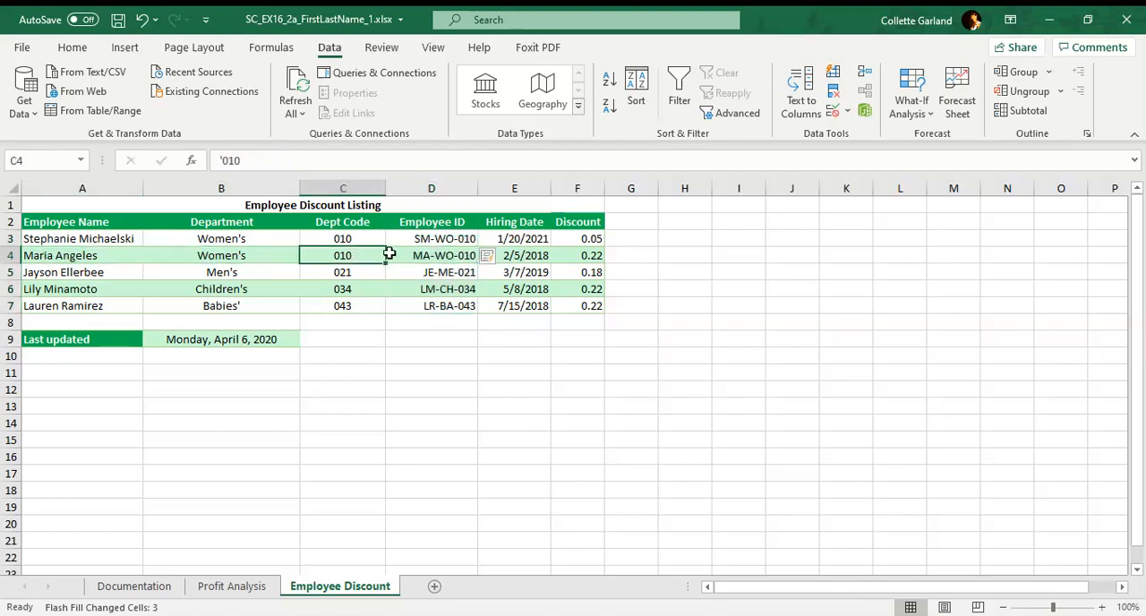
left_click(456, 241)
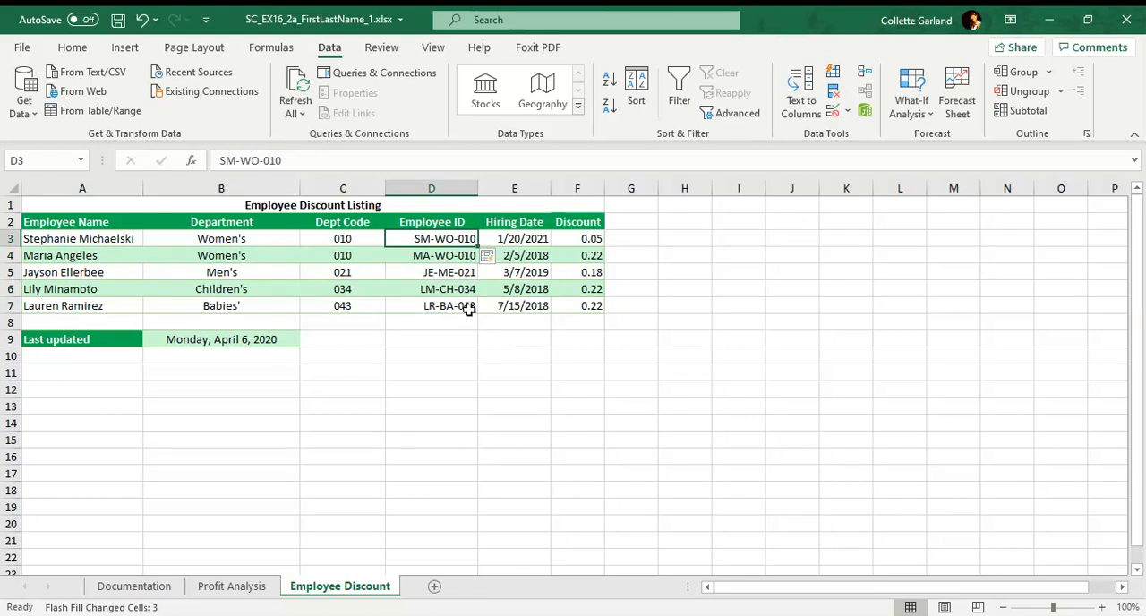
left_click(464, 307)
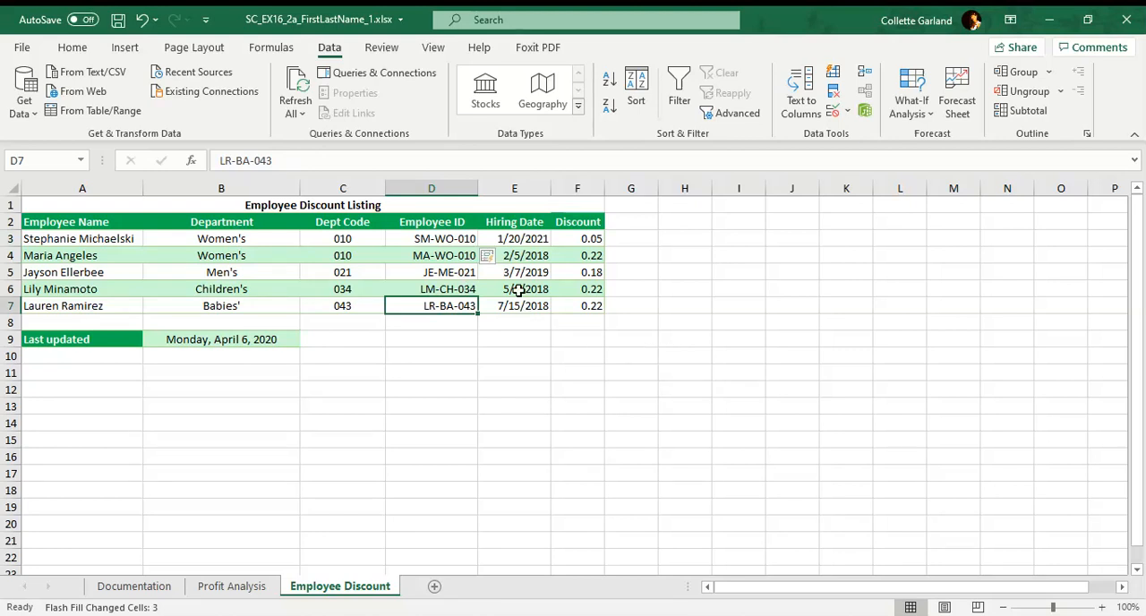
Format the Discount values in F3:F7 as Percentage with 0 decimal places.
left_click(584, 240)
left_click_drag(585, 240, 584, 306)
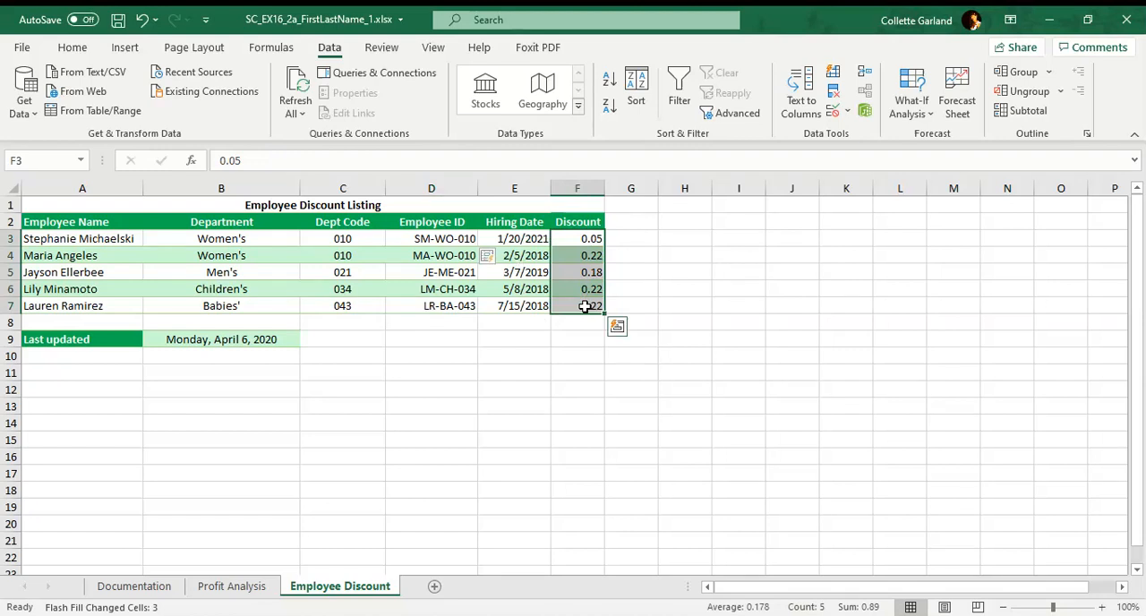
left_click(76, 52)
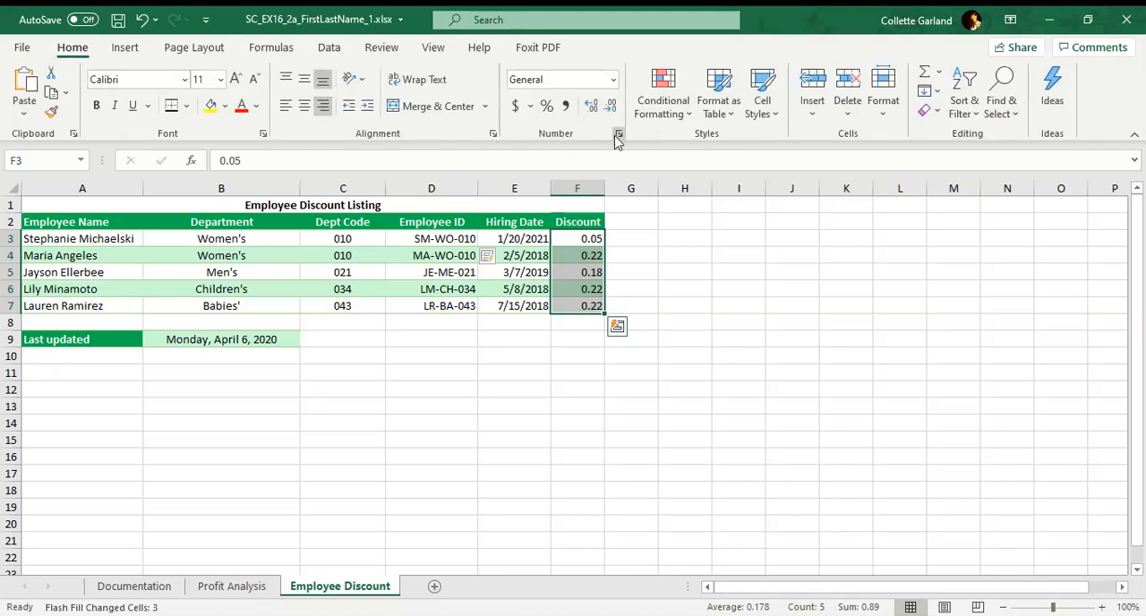
left_click(617, 135)
left_click(483, 223)
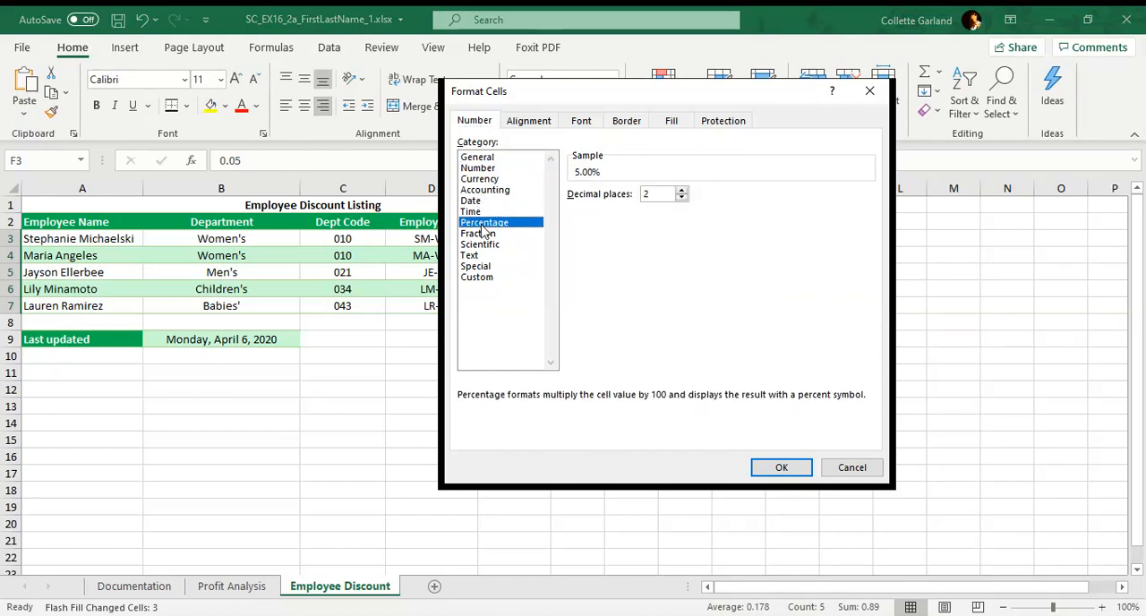
left_click(681, 198)
left_click(681, 197)
left_click(784, 467)
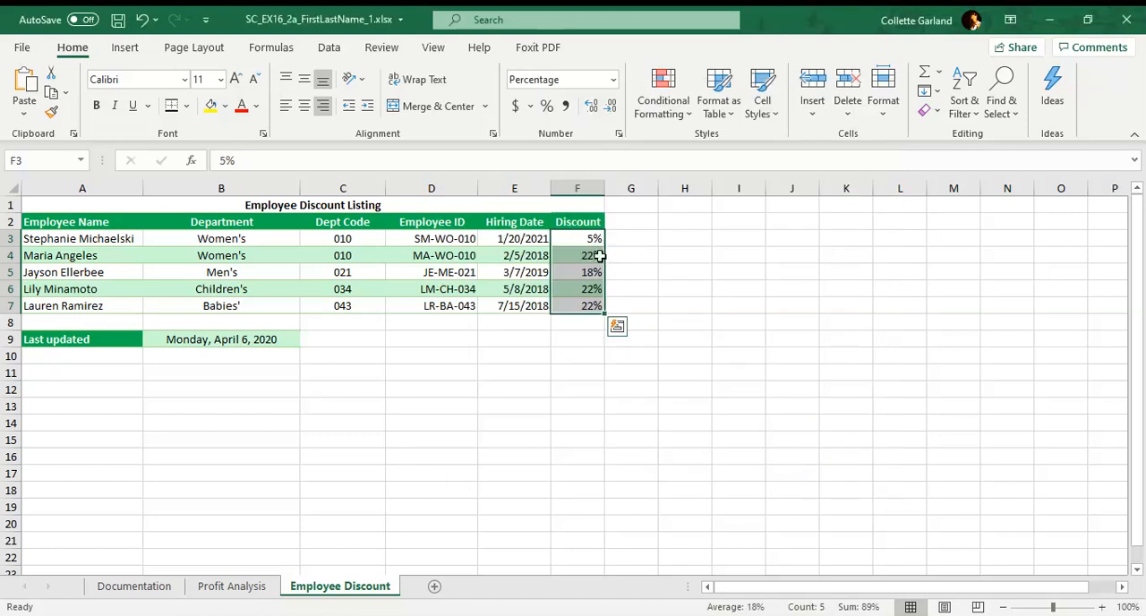
left_click(668, 298)
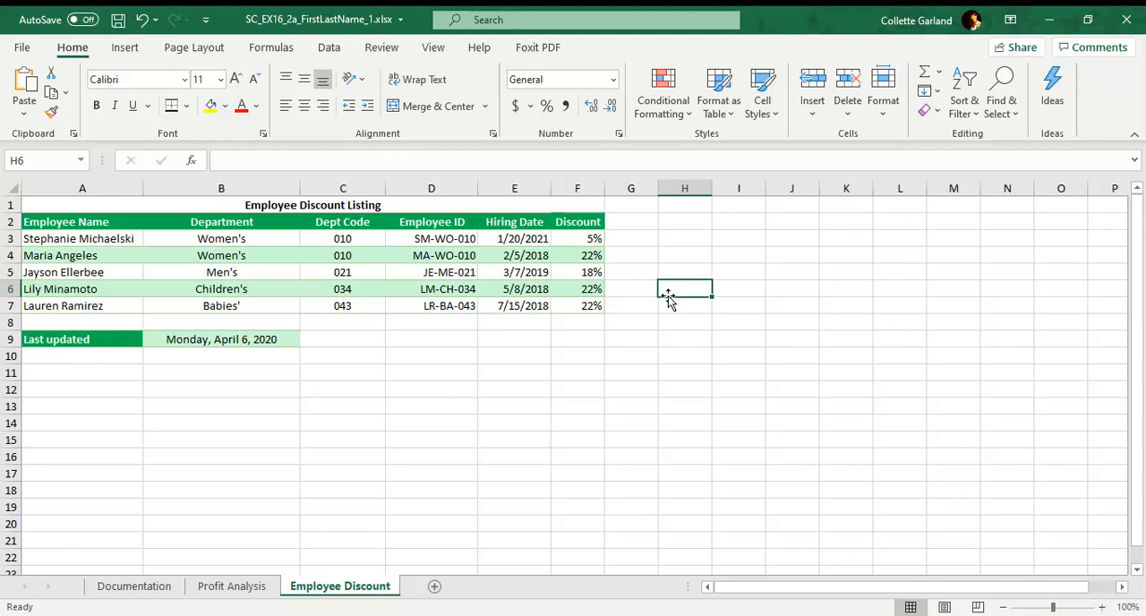
Apply the Short Date number format to the last-updated date in B9.
left_click(228, 345)
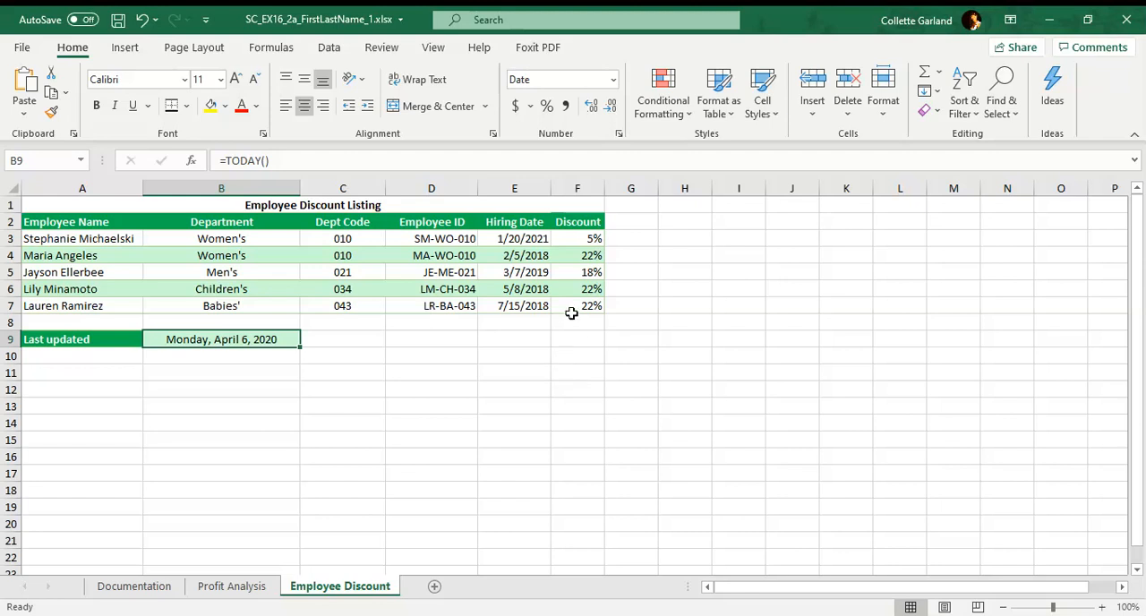
left_click(612, 79)
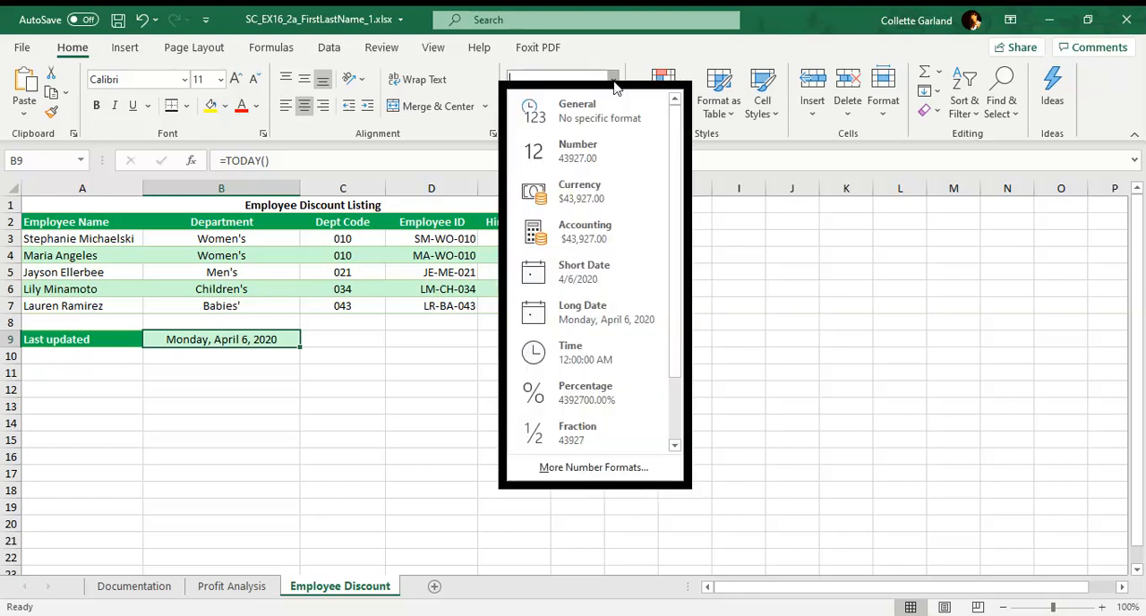
left_click(598, 279)
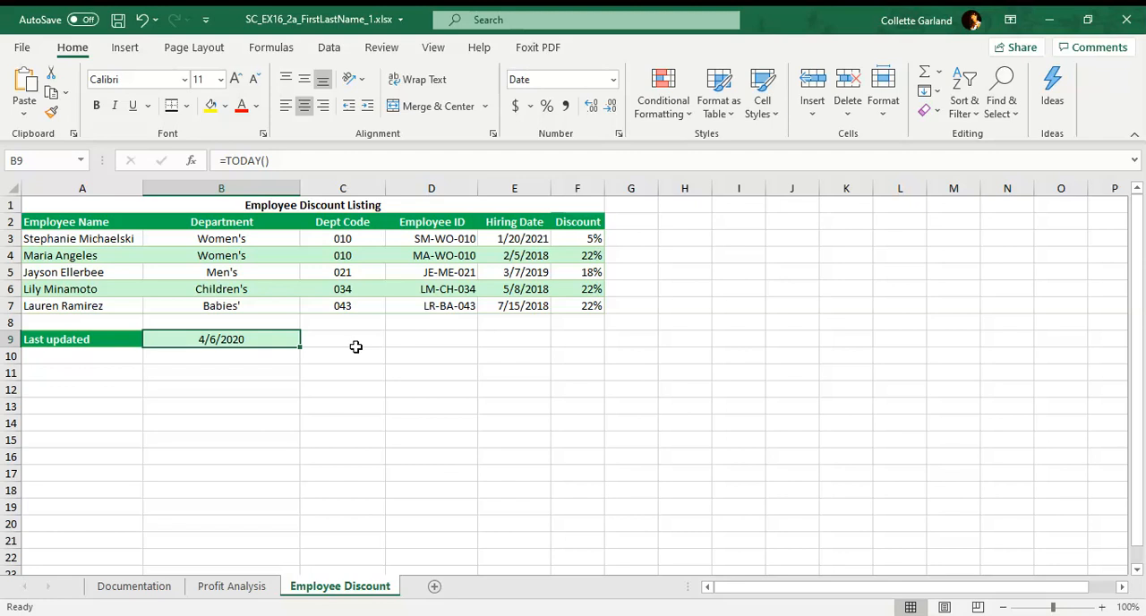
Set the Employee Discount sheet's page orientation to Landscape.
left_click(218, 55)
left_click(188, 89)
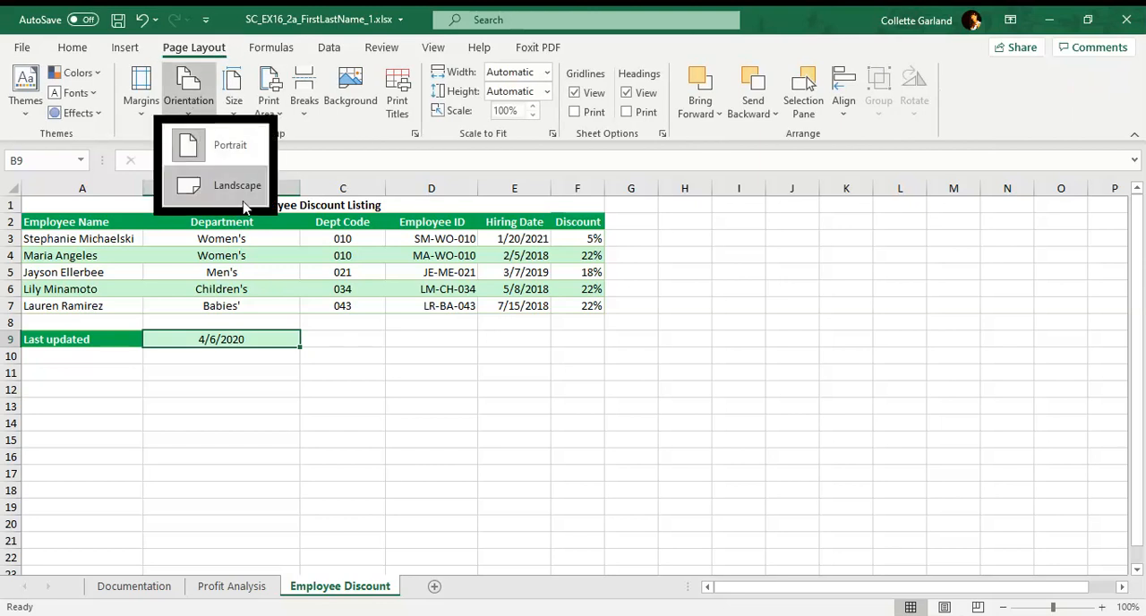
left_click(238, 186)
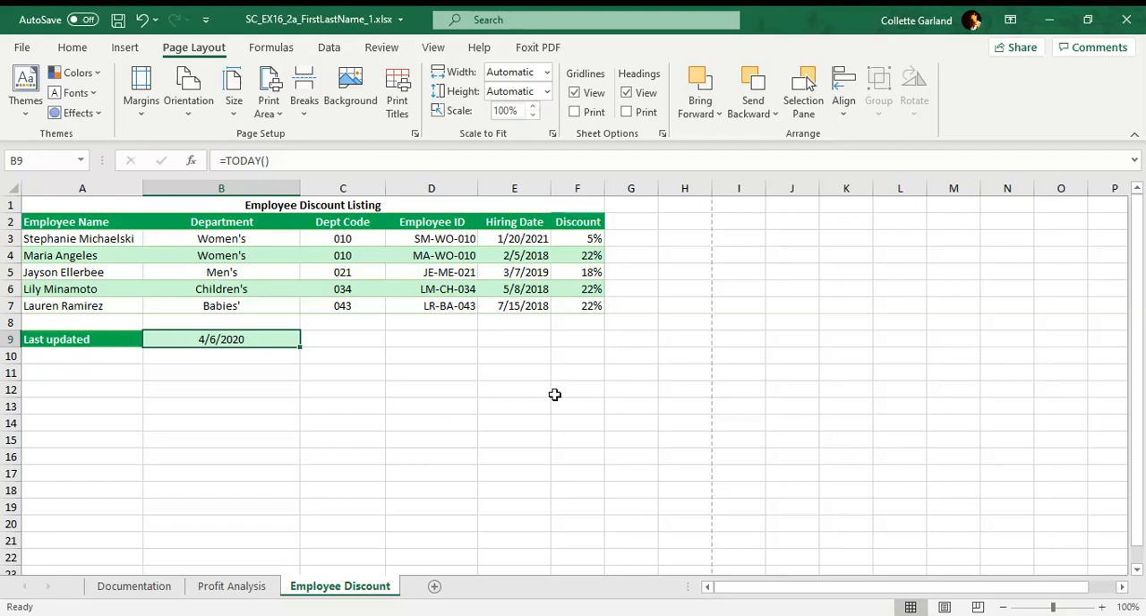
Save the workbook to the Documents folder under the new file name SC_EX16_2a_FirstLastName_2.xlsx.
left_click(24, 49)
left_click(81, 275)
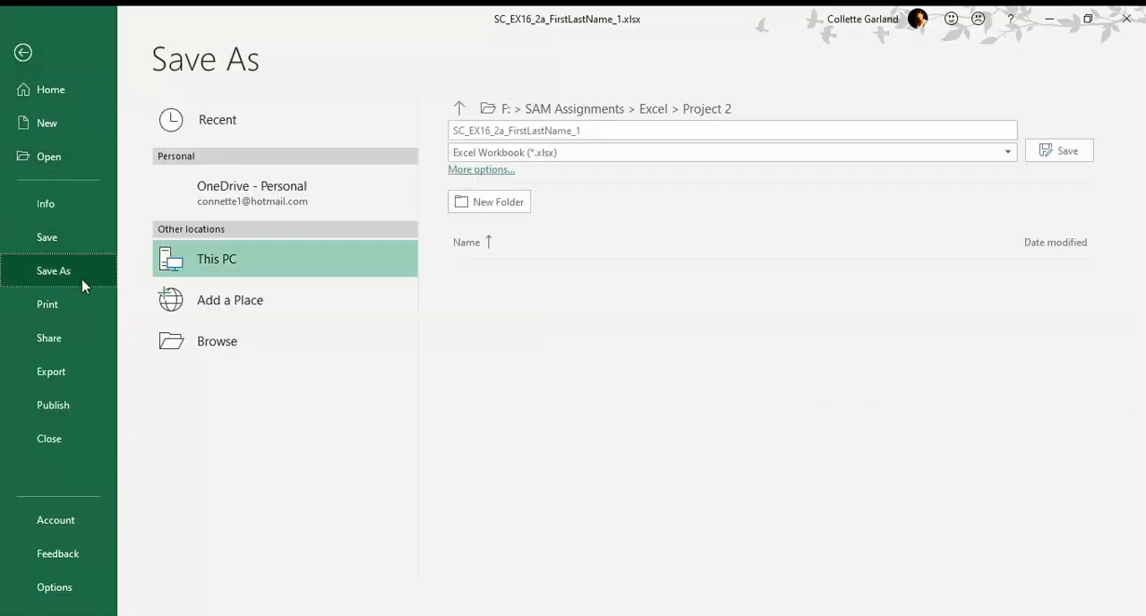
left_click(222, 343)
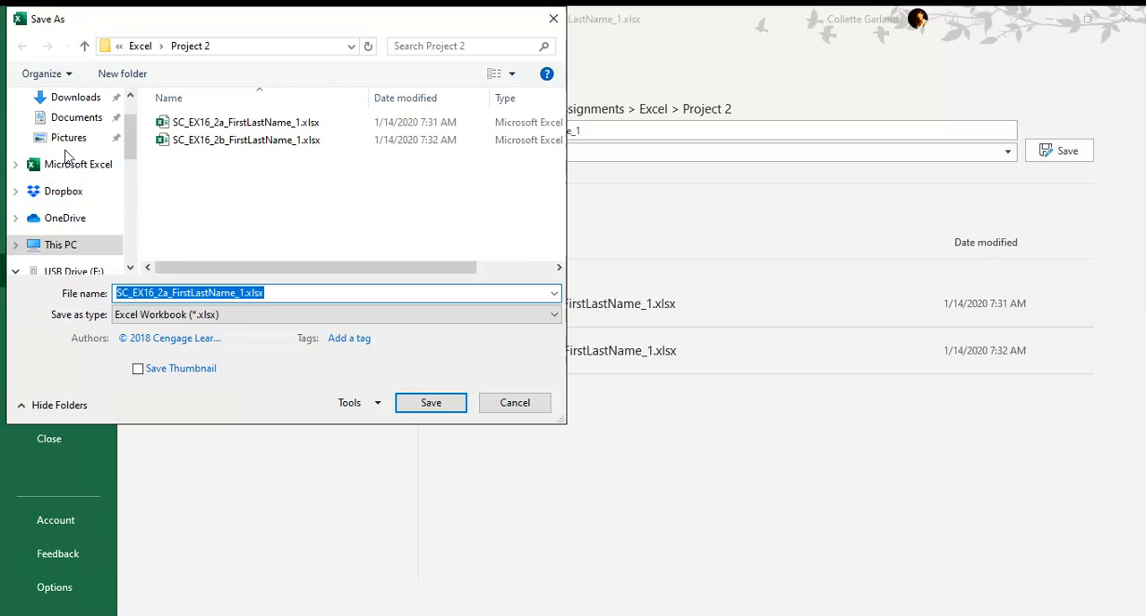
left_click(76, 97)
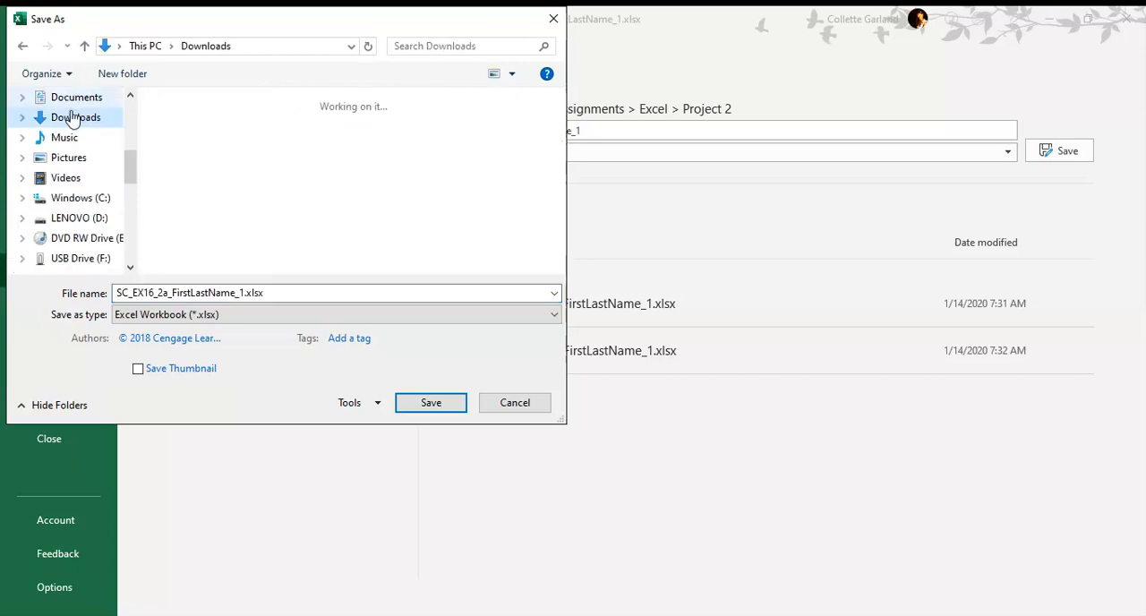
left_click(75, 97)
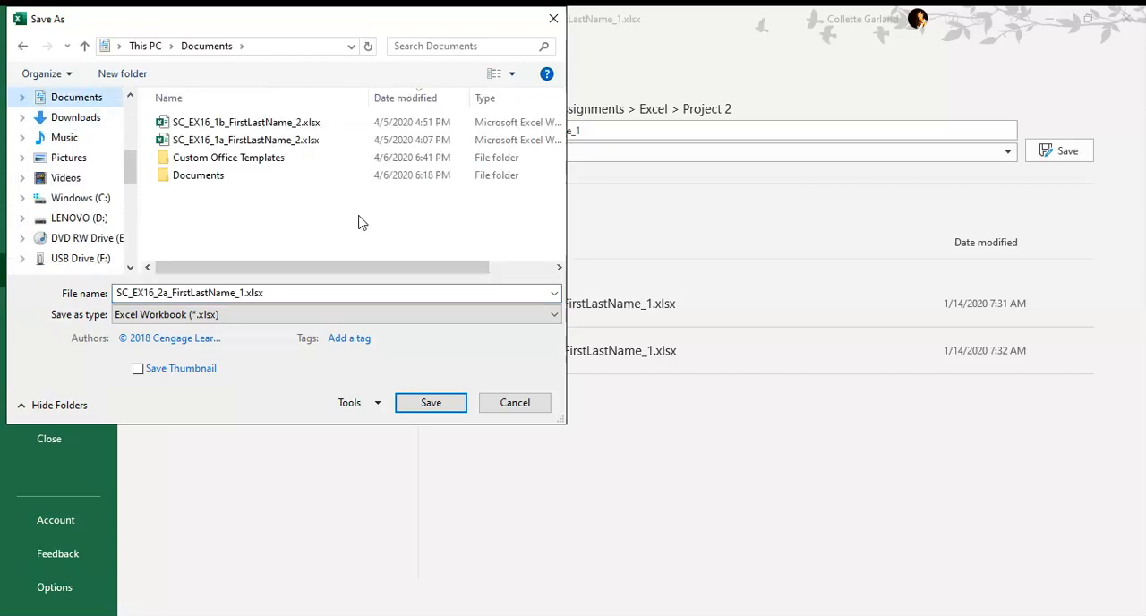
left_click(244, 293)
left_click(243, 293)
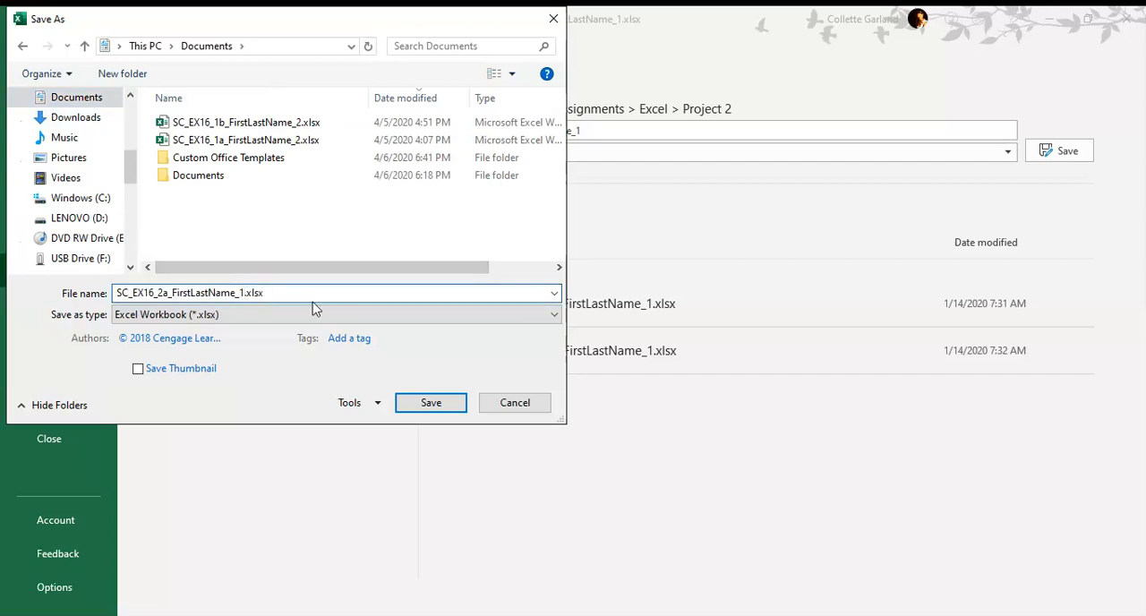
key("BackSpace")
type("2")
left_click(412, 403)
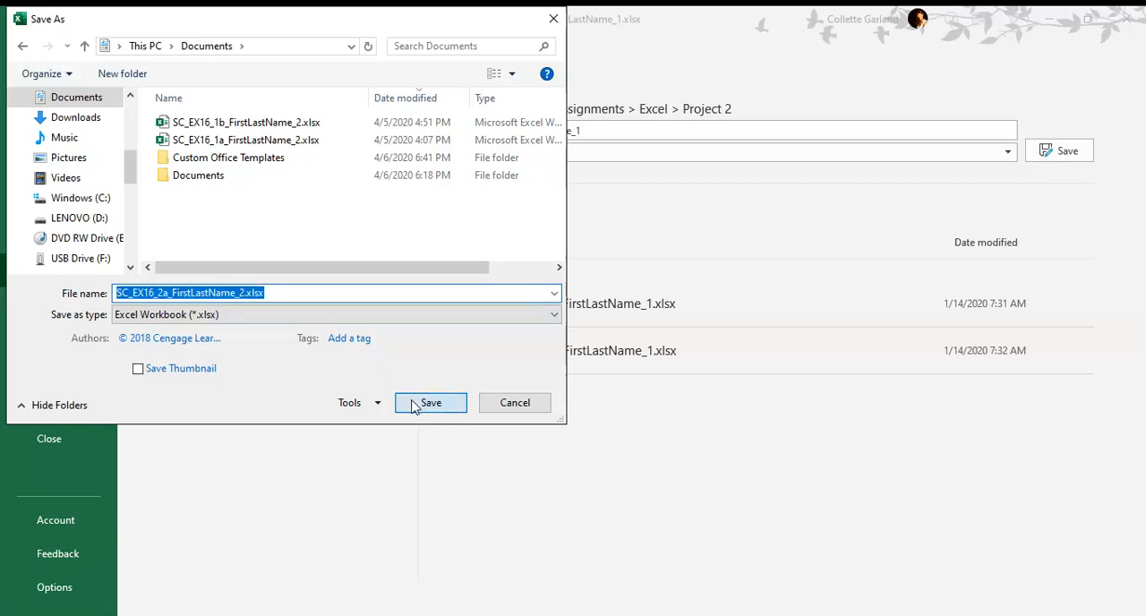